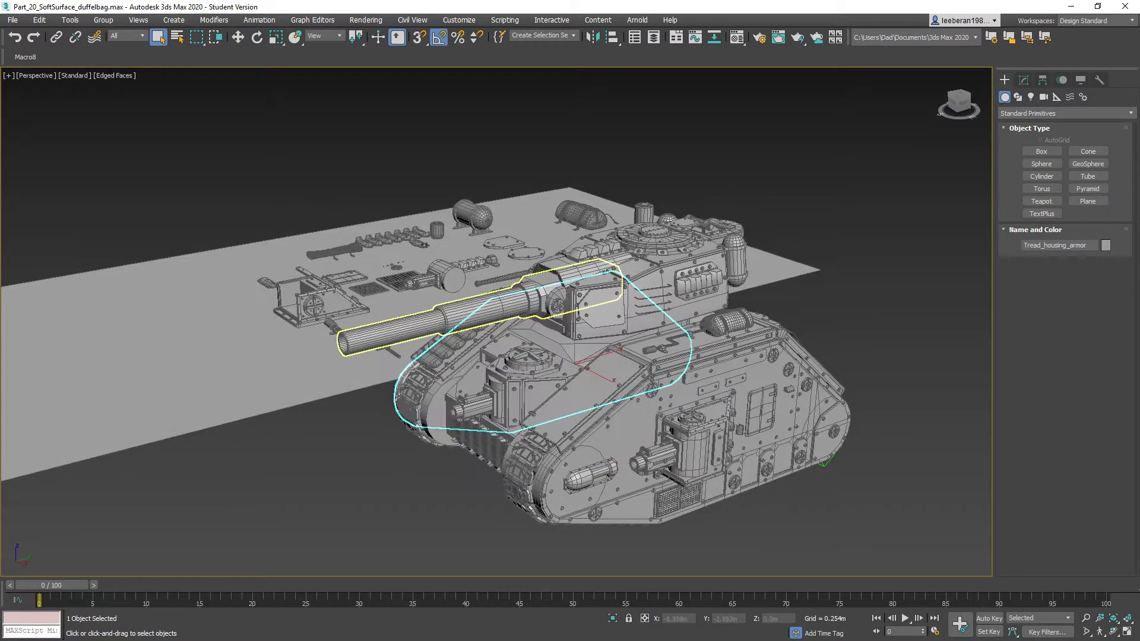
Place a copy of the rectangular two-hinged hatch from the work table on the tank's rear deck, above the louvred grille.
{"action": "middle_click_drag", "start_coordinate": [560, 363], "coordinate": [538, 332], "text": "alt"}
{"action": "scroll", "coordinate": [563, 386], "scroll_direction": "up", "scroll_amount": 2}
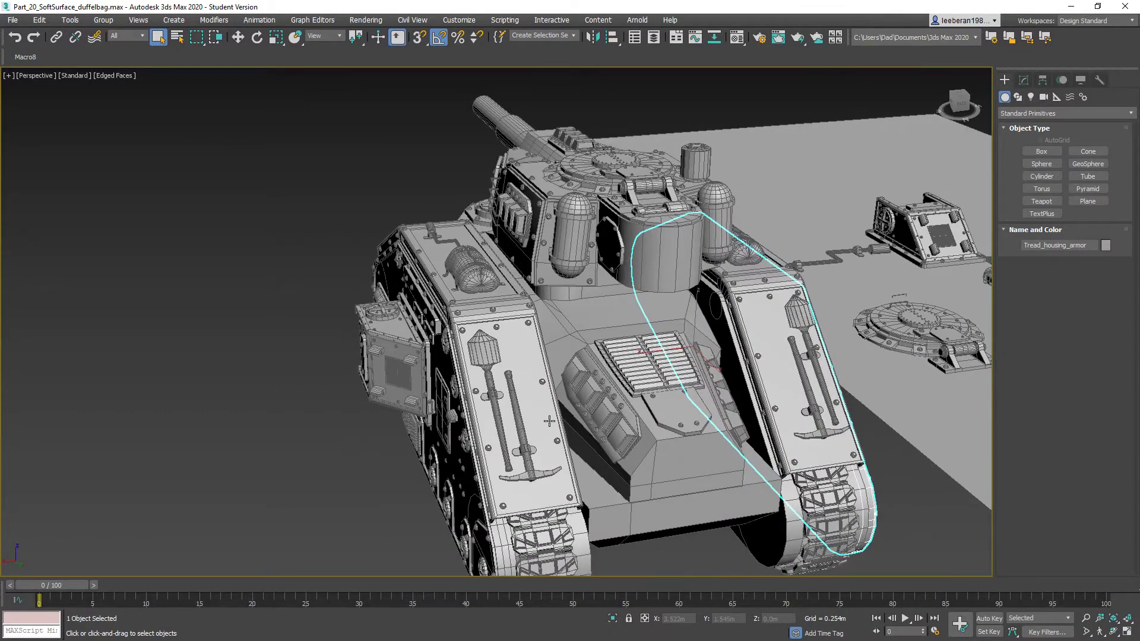
{"action": "middle_click_drag", "start_coordinate": [580, 387], "coordinate": [492, 401], "text": "alt"}
{"action": "scroll", "coordinate": [578, 361], "scroll_direction": "up", "scroll_amount": 3}
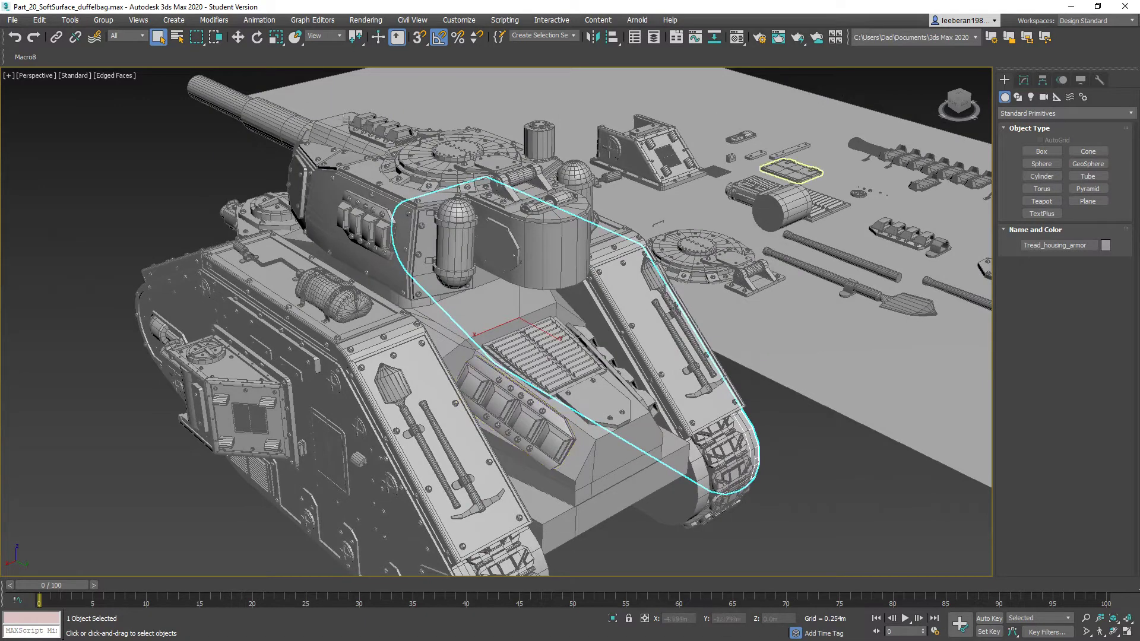
{"action": "left_click", "coordinate": [291, 41]}
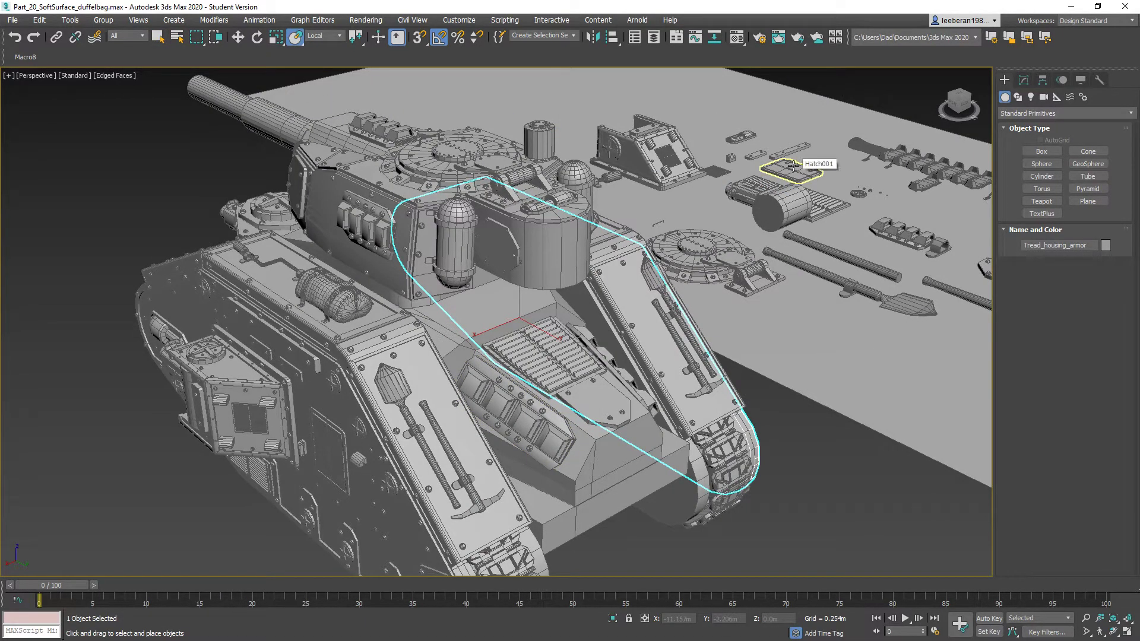
{"action": "middle_click_drag", "start_coordinate": [534, 332], "coordinate": [484, 329], "text": "alt"}
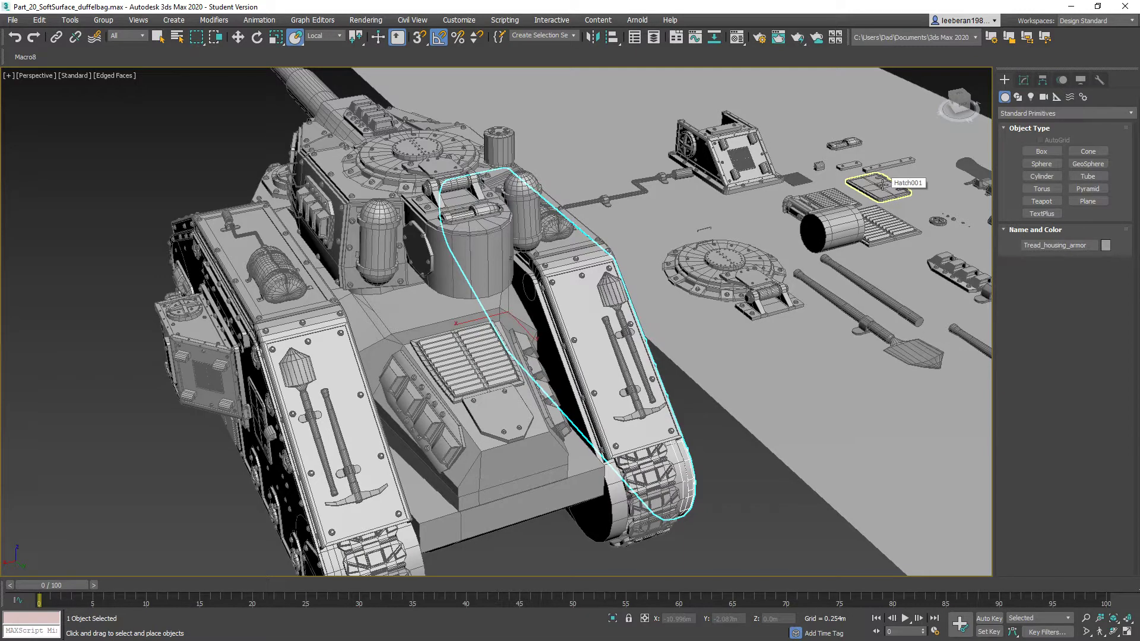
{"action": "mouse_move", "coordinate": [882, 184]}
{"action": "left_mouse_down", "text": "shift"}
{"action": "mouse_move", "coordinate": [600, 243]}
{"action": "mouse_move", "coordinate": [469, 279]}
{"action": "mouse_move", "coordinate": [425, 306]}
{"action": "mouse_move", "coordinate": [494, 298]}
{"action": "left_mouse_up", "text": "shift"}
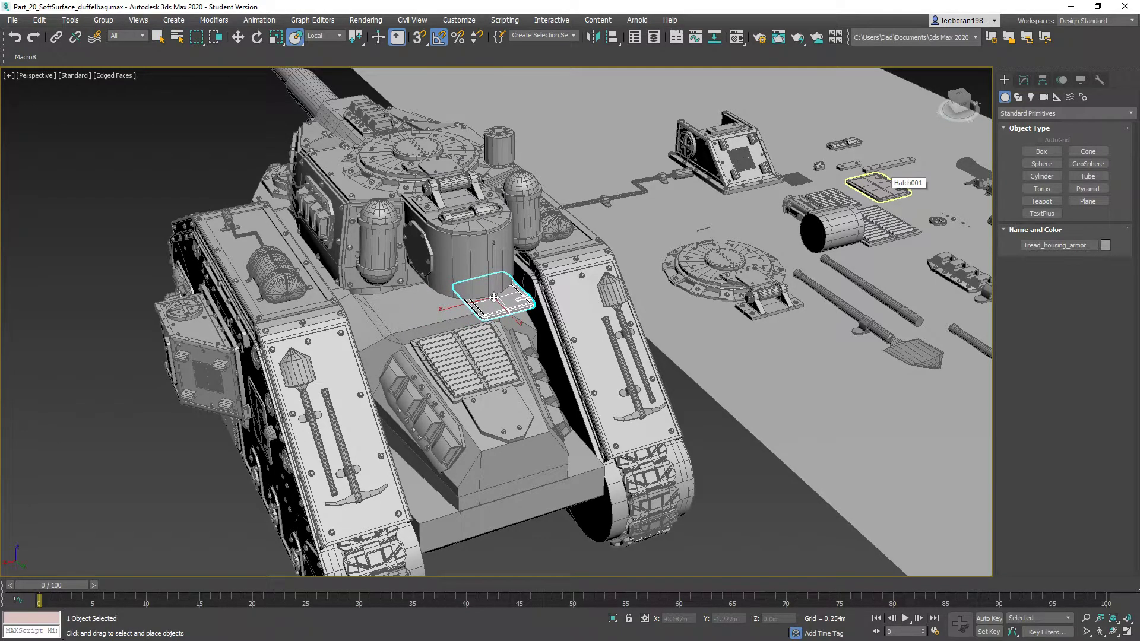
{"action": "left_click_drag", "start_coordinate": [494, 298], "coordinate": [494, 298], "text": "shift"}
{"action": "left_click", "coordinate": [571, 377]}
Move the hatch copy across and back onto the flat deck below the turret, to about X 1.988 m, Y 1.448 m.
{"action": "middle_click_drag", "start_coordinate": [571, 377], "coordinate": [502, 343], "text": "alt"}
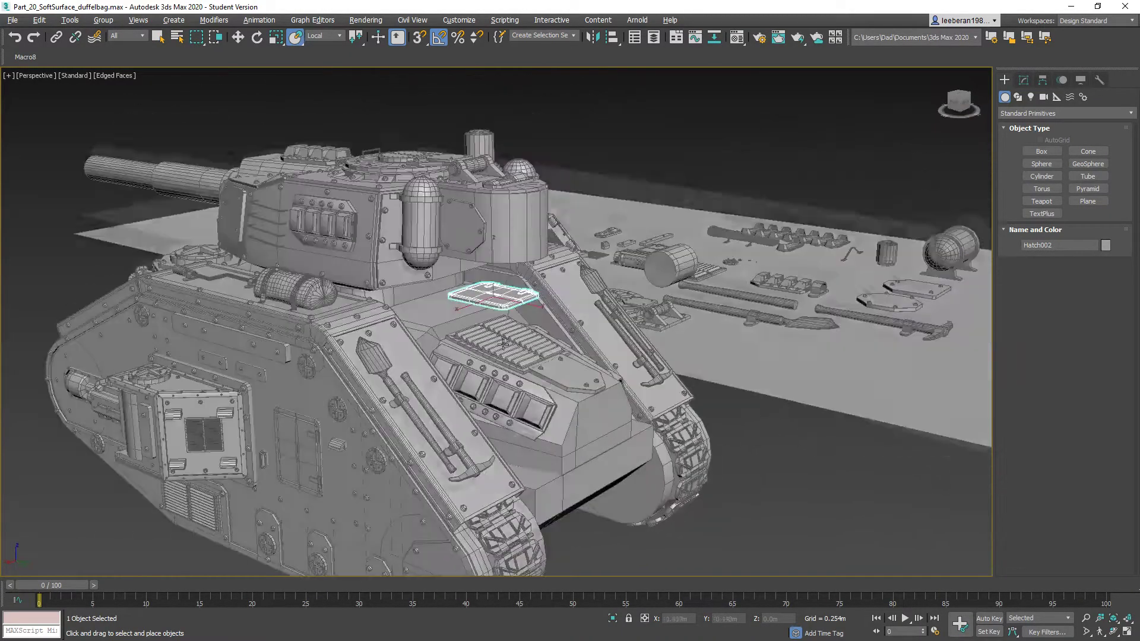
{"action": "scroll", "coordinate": [502, 343], "scroll_direction": "up", "scroll_amount": 8}
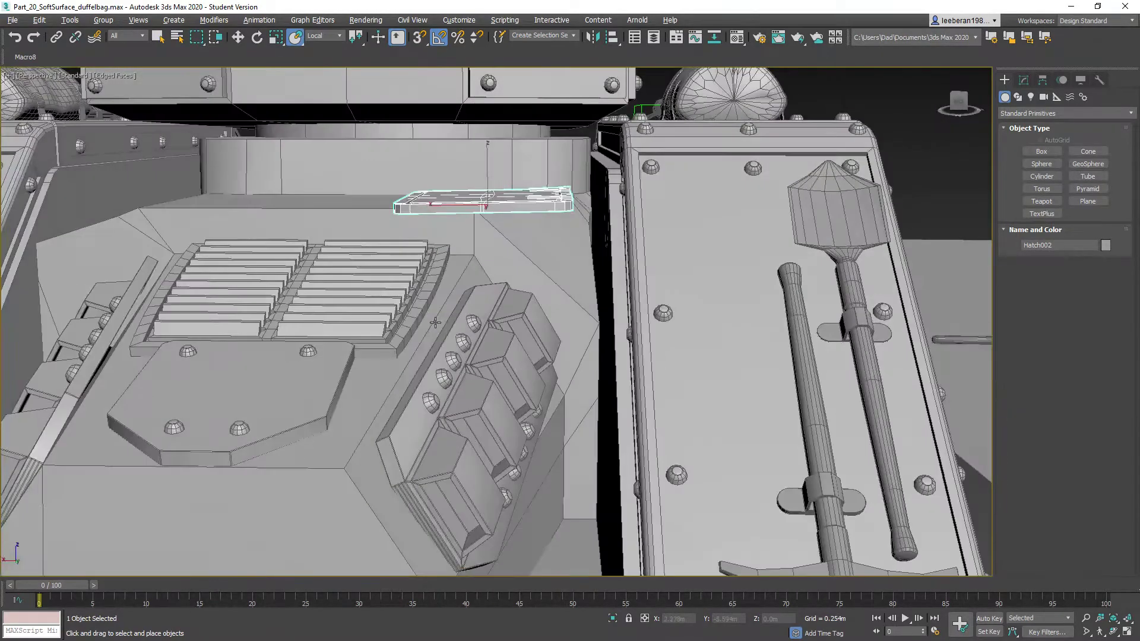
{"action": "middle_click_drag", "start_coordinate": [435, 322], "coordinate": [380, 250], "text": "alt"}
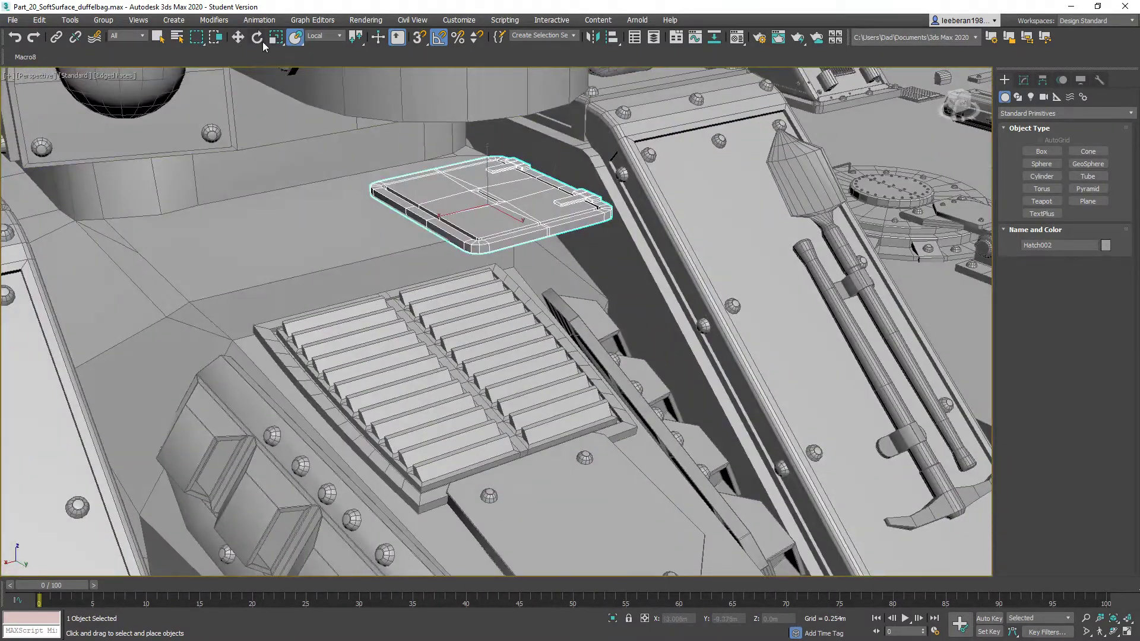
{"action": "left_click", "coordinate": [238, 37]}
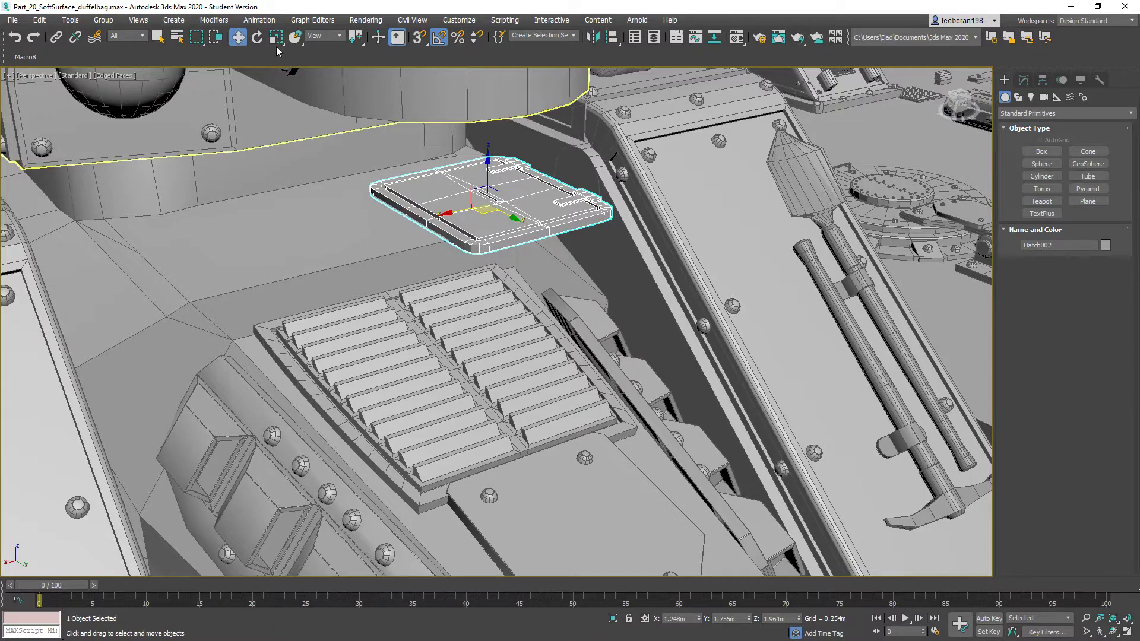
{"action": "left_click_drag", "start_coordinate": [448, 212], "coordinate": [344, 221]}
{"action": "middle_click_drag", "start_coordinate": [344, 220], "coordinate": [374, 225], "text": "alt"}
{"action": "left_click_drag", "start_coordinate": [425, 239], "coordinate": [379, 234]}
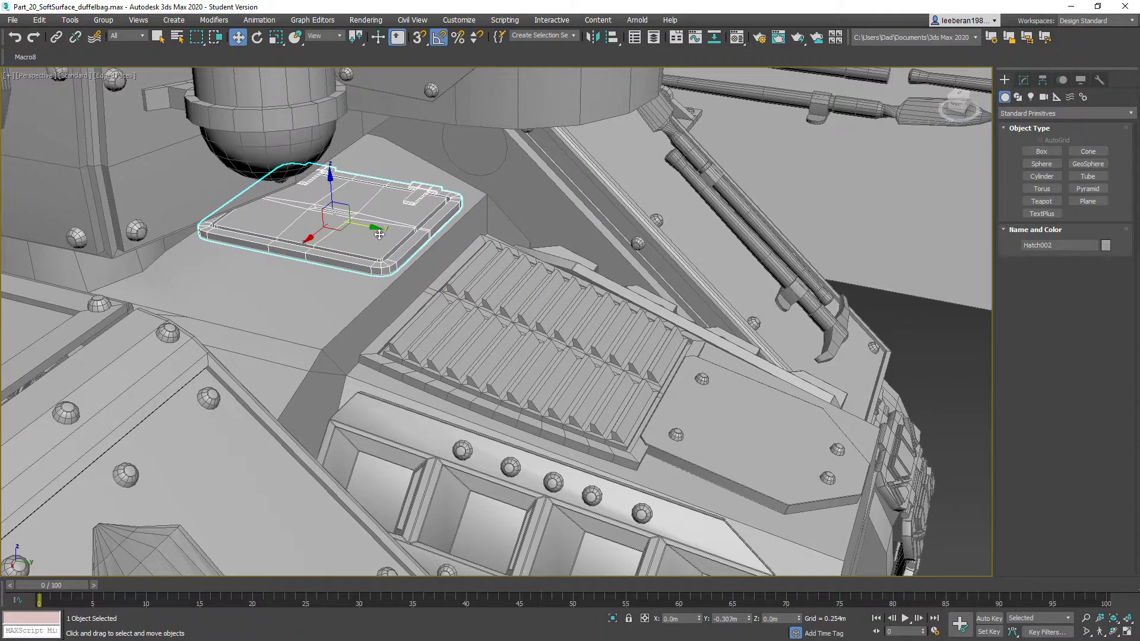
{"action": "middle_click_drag", "start_coordinate": [376, 256], "coordinate": [342, 244], "text": "alt"}
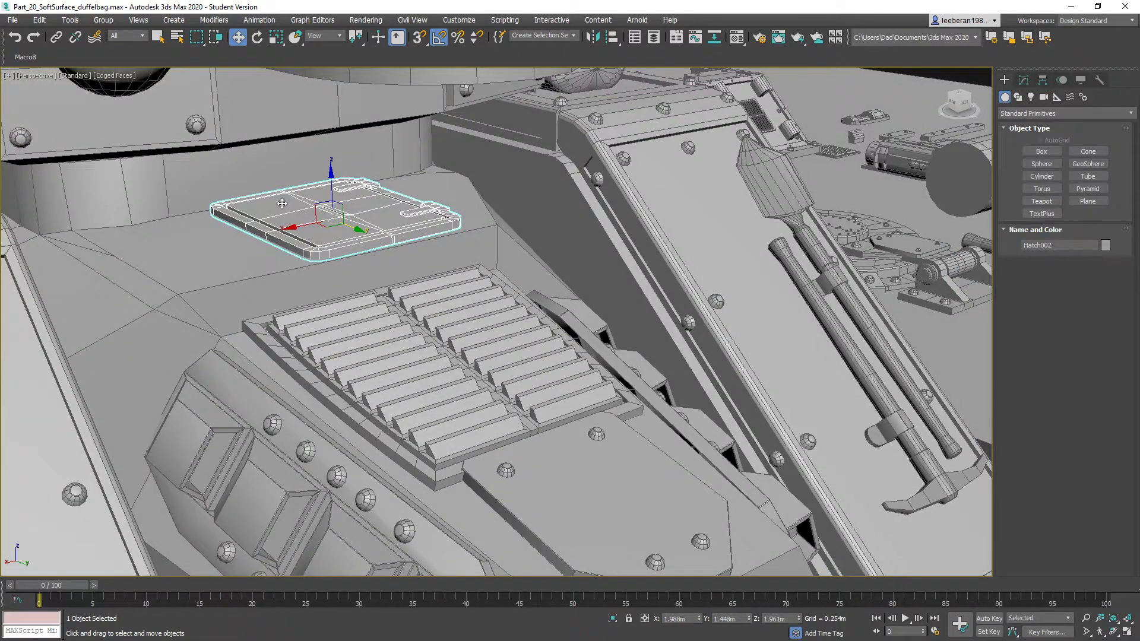
Rotate the hatch copy 90 degrees about Z and shift it along X to about 2.203 m, in line with the louvred grille.
{"action": "left_click", "coordinate": [259, 38]}
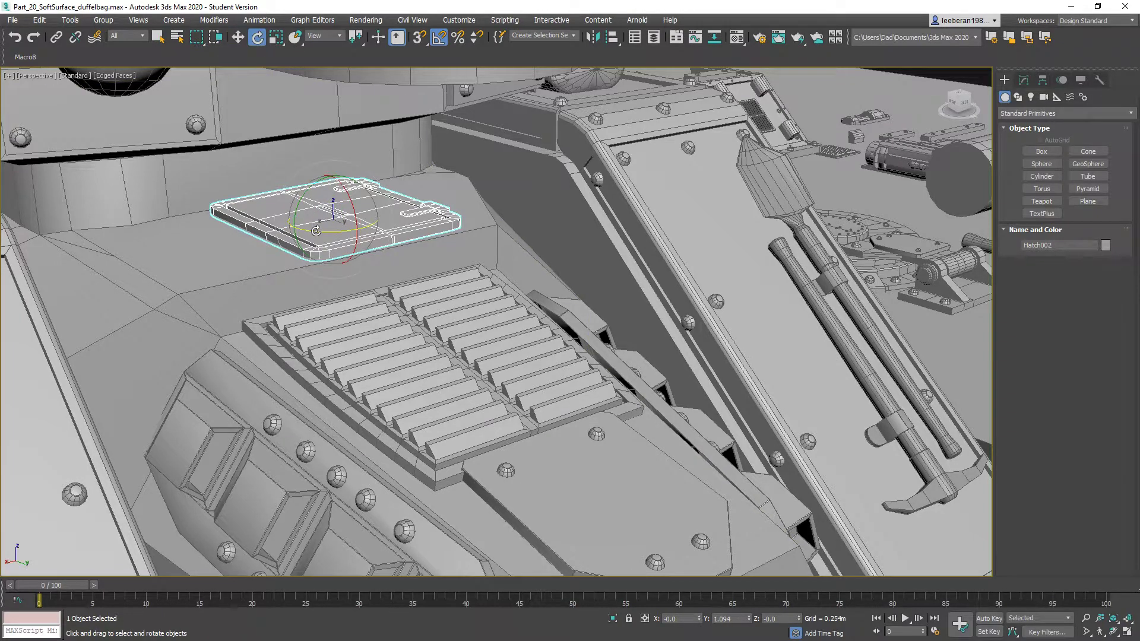
{"action": "left_click_drag", "start_coordinate": [317, 230], "coordinate": [369, 238]}
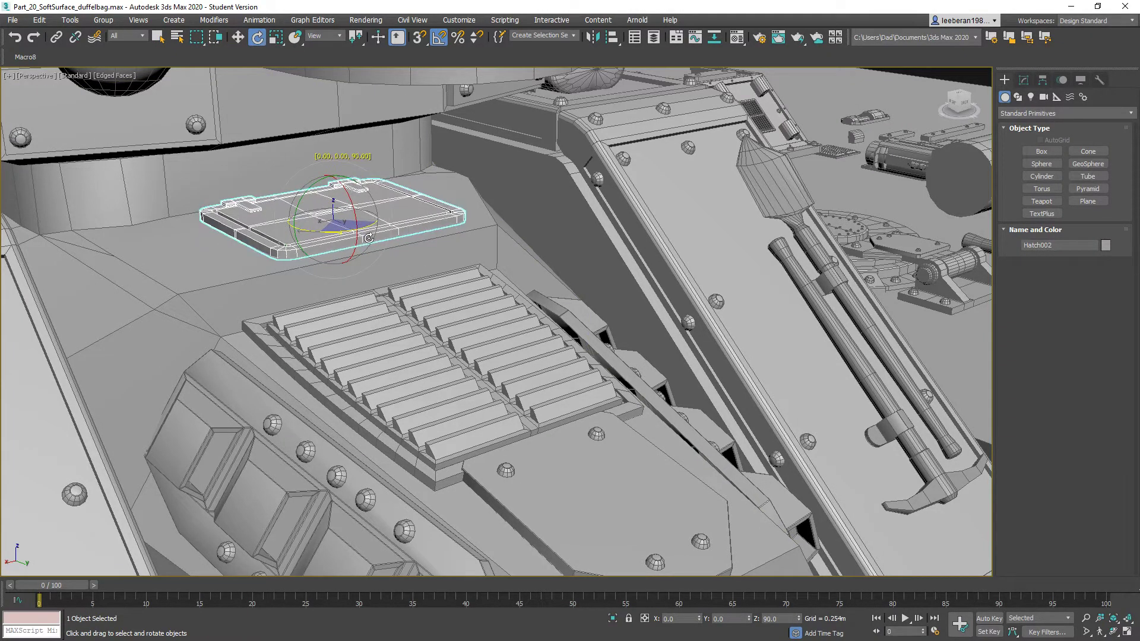
{"action": "middle_click_drag", "start_coordinate": [304, 237], "coordinate": [272, 239], "text": "alt"}
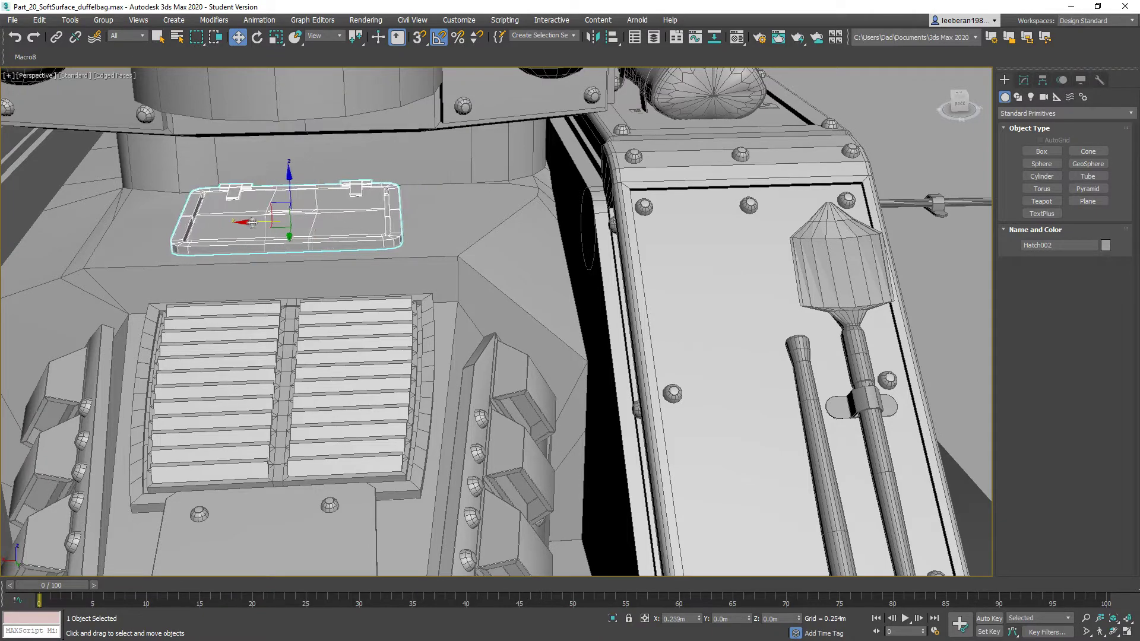
{"action": "mouse_move", "coordinate": [255, 222]}
{"action": "middle_mouse_down", "text": "alt"}
{"action": "mouse_move", "coordinate": [323, 261]}
{"action": "mouse_move", "coordinate": [335, 313]}
{"action": "mouse_move", "coordinate": [320, 313]}
{"action": "mouse_move", "coordinate": [355, 318]}
{"action": "middle_mouse_up", "text": "alt"}
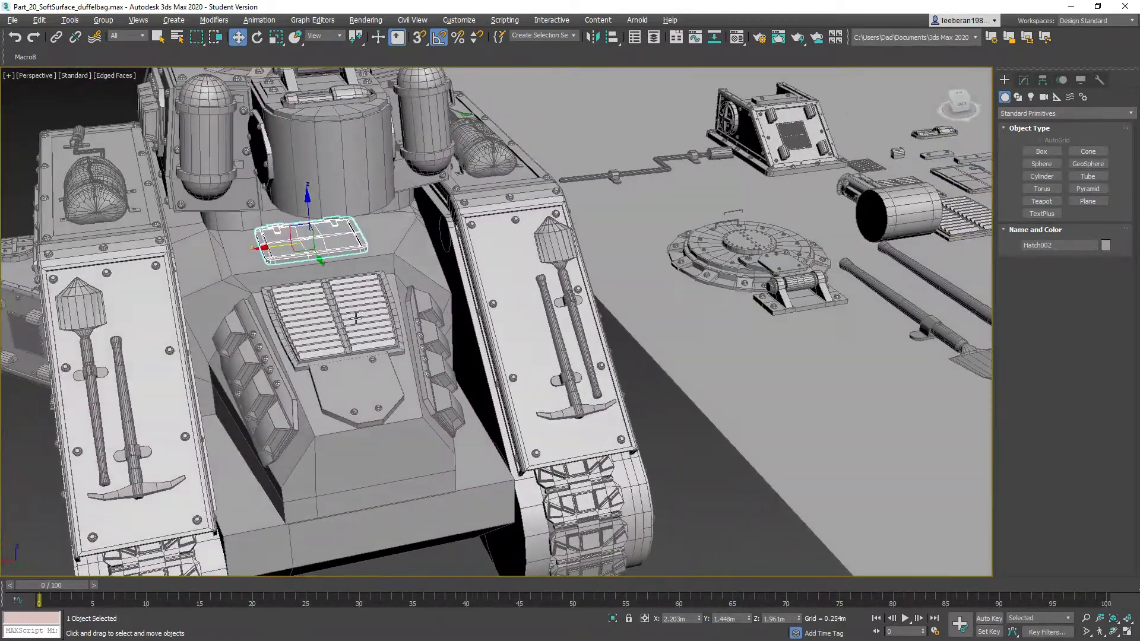
Look over the tank's rear and the spare parts on the work table for another piece to attach.
{"action": "mouse_move", "coordinate": [811, 406]}
{"action": "middle_mouse_down"}
{"action": "mouse_move", "coordinate": [633, 423]}
{"action": "mouse_move", "coordinate": [662, 394]}
{"action": "mouse_move", "coordinate": [634, 408]}
{"action": "mouse_move", "coordinate": [608, 399]}
{"action": "mouse_move", "coordinate": [636, 404]}
{"action": "middle_mouse_up"}
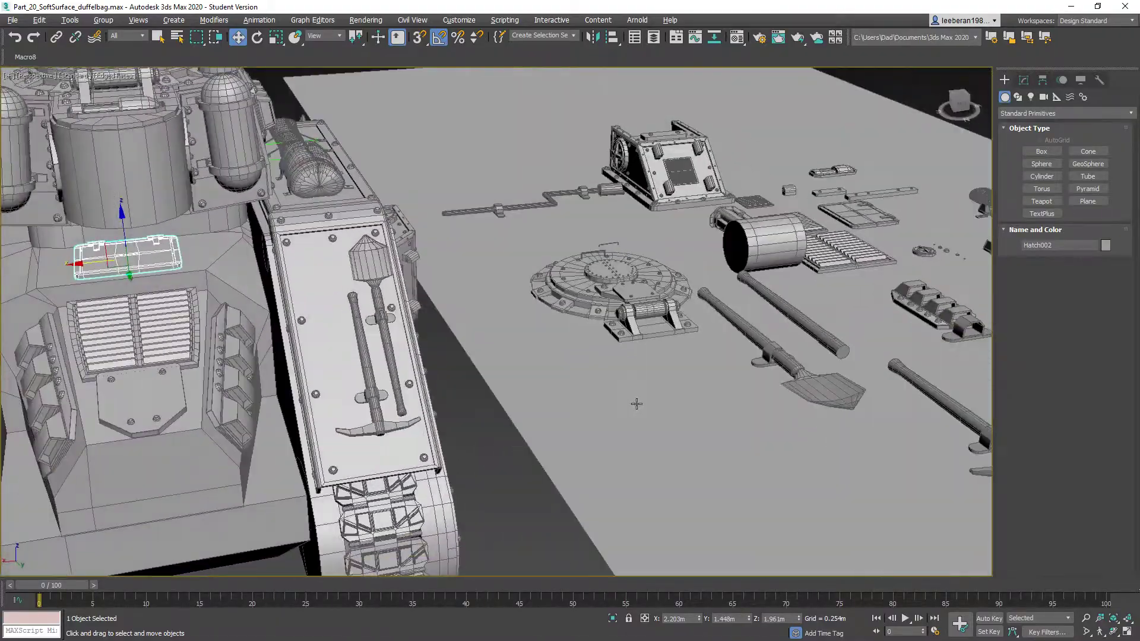
{"action": "middle_click_drag", "start_coordinate": [245, 323], "coordinate": [459, 338], "text": "alt"}
{"action": "scroll", "coordinate": [419, 344], "scroll_direction": "up", "scroll_amount": 3}
{"action": "scroll", "coordinate": [420, 343], "scroll_direction": "down", "scroll_amount": 3}
{"action": "scroll", "coordinate": [430, 340], "scroll_direction": "up", "scroll_amount": 2}
{"action": "scroll", "coordinate": [436, 337], "scroll_direction": "down", "scroll_amount": 2}
{"action": "scroll", "coordinate": [459, 339], "scroll_direction": "up", "scroll_amount": 3}
{"action": "middle_click_drag", "start_coordinate": [796, 379], "coordinate": [570, 357]}
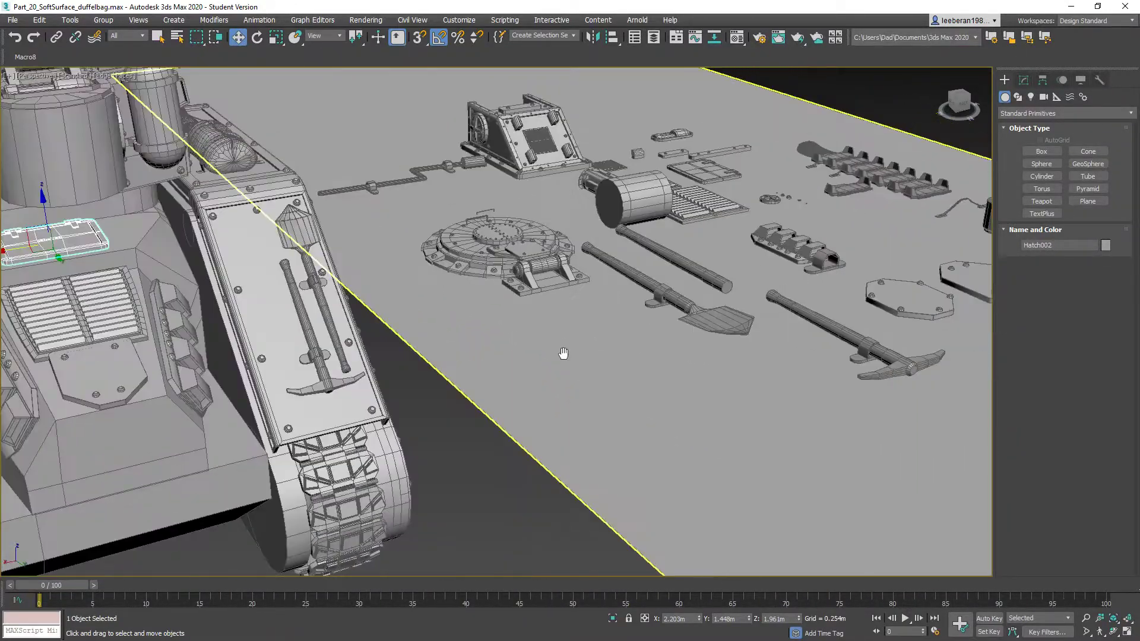
{"action": "scroll", "coordinate": [601, 356], "scroll_direction": "down", "scroll_amount": 2}
{"action": "scroll", "coordinate": [601, 358], "scroll_direction": "up", "scroll_amount": 2}
{"action": "scroll", "coordinate": [602, 358], "scroll_direction": "down", "scroll_amount": 2}
{"action": "scroll", "coordinate": [602, 356], "scroll_direction": "up", "scroll_amount": 2}
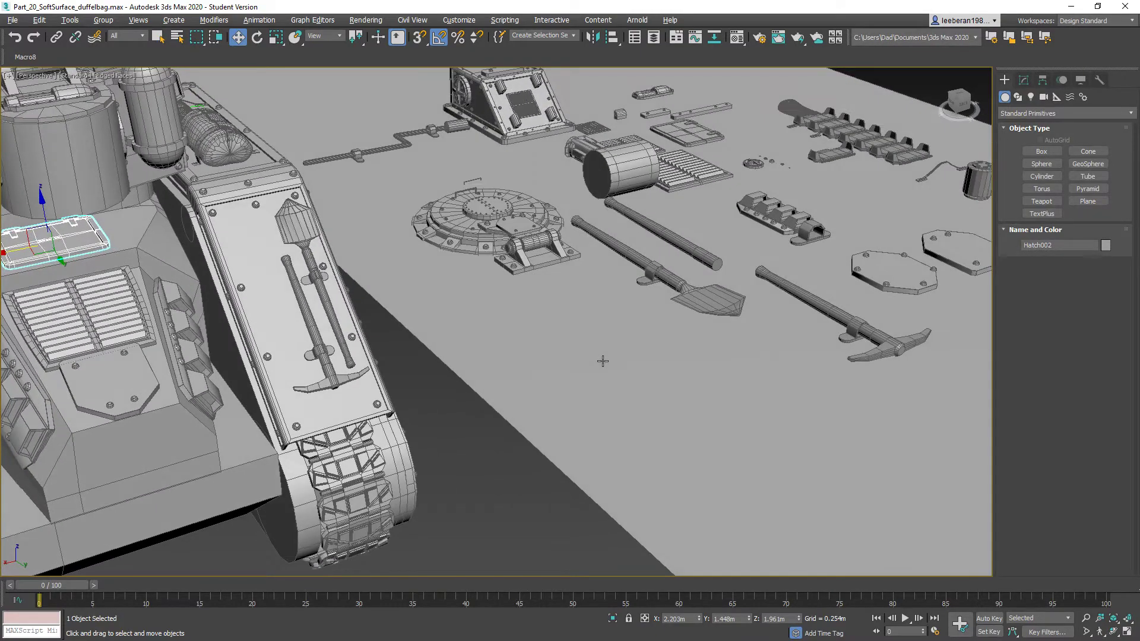
{"action": "scroll", "coordinate": [798, 362], "scroll_direction": "up", "scroll_amount": 3}
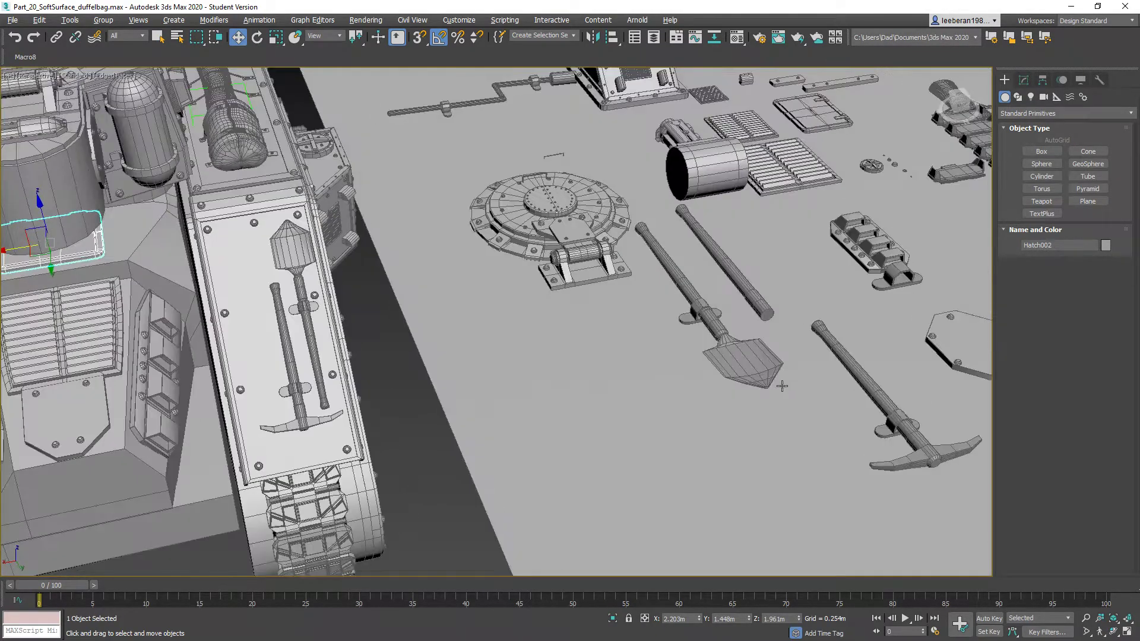
{"action": "middle_click_drag", "start_coordinate": [782, 391], "coordinate": [565, 363]}
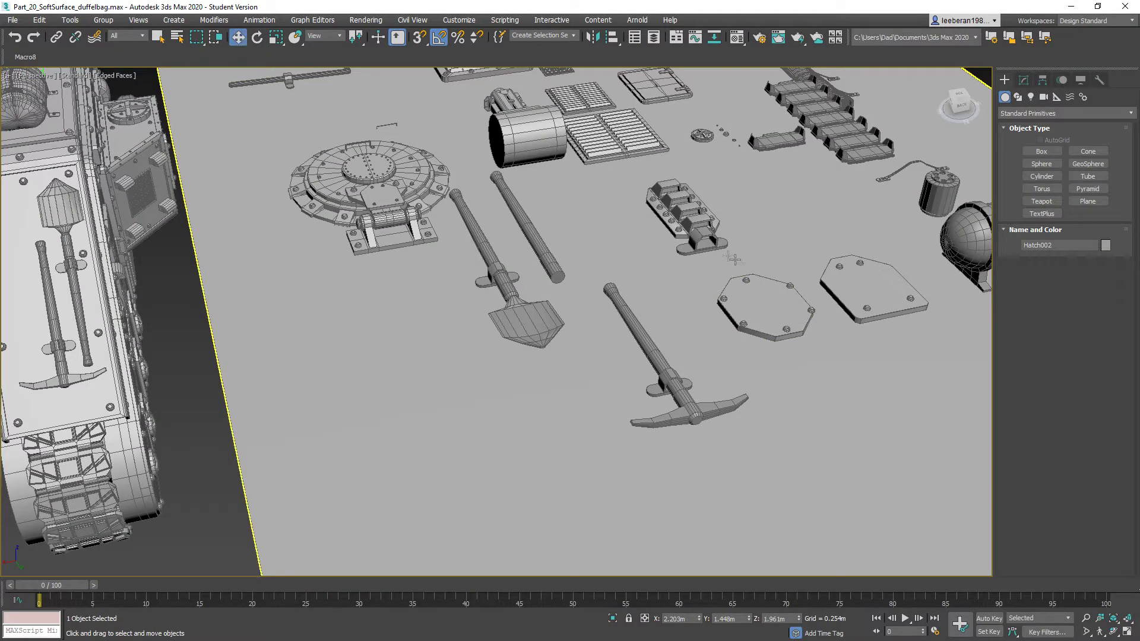
Copy the four-bolt armor plate about 2 m along Y on the work table and scale the copy uniformly to about 46%.
{"action": "left_click", "coordinate": [863, 306]}
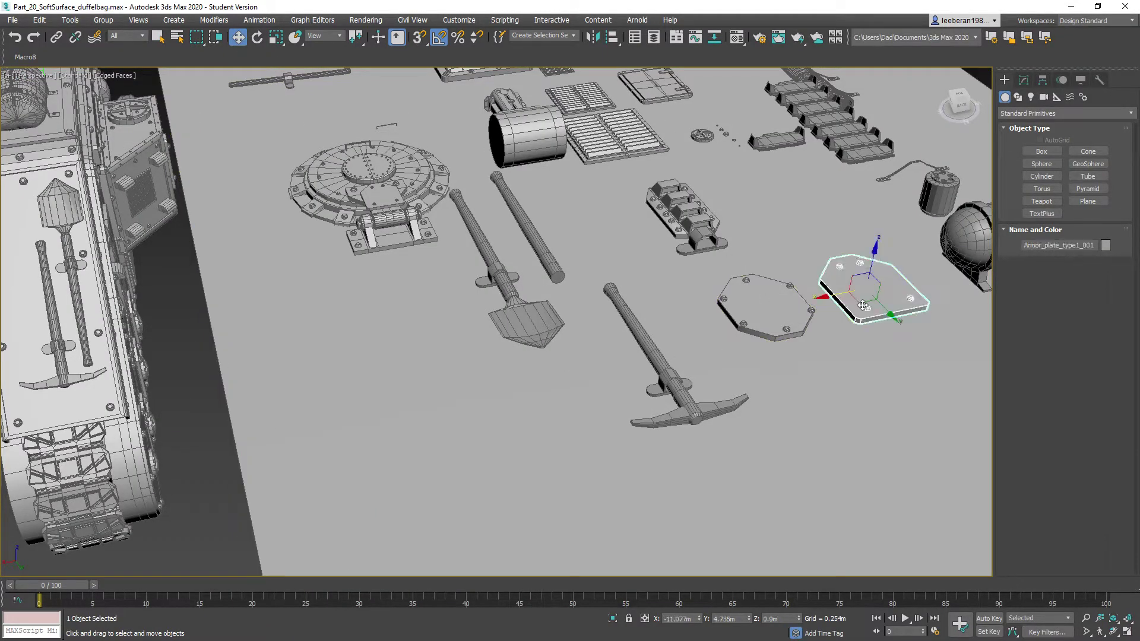
{"action": "left_click_drag", "start_coordinate": [889, 317], "coordinate": [961, 410], "text": "shift"}
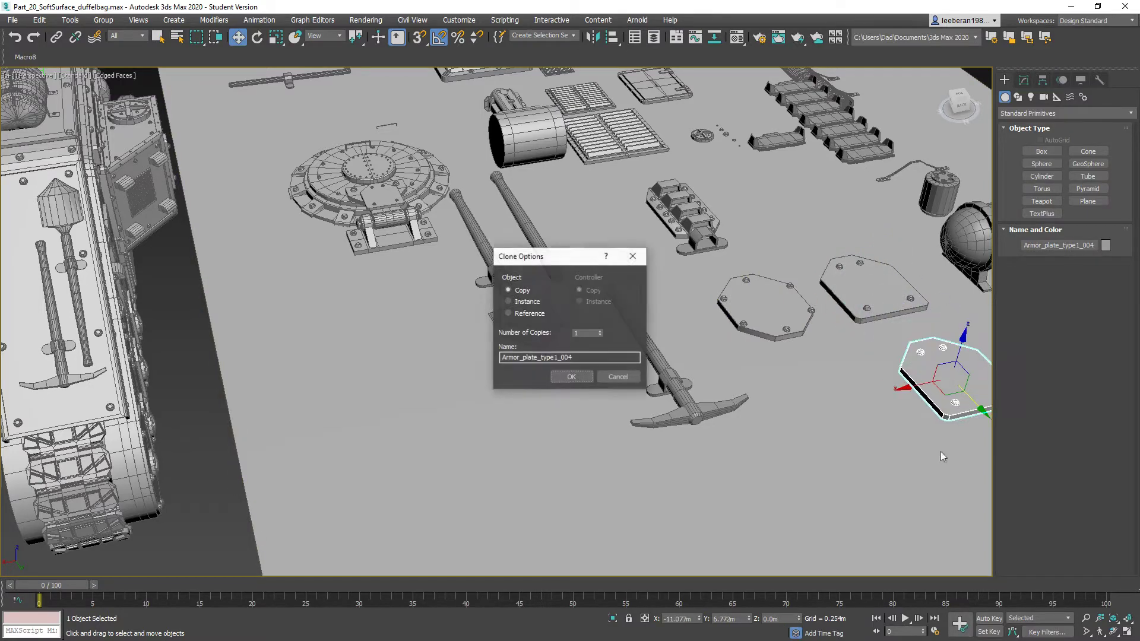
{"action": "left_click", "coordinate": [571, 376]}
{"action": "middle_click_drag", "start_coordinate": [781, 477], "coordinate": [656, 454]}
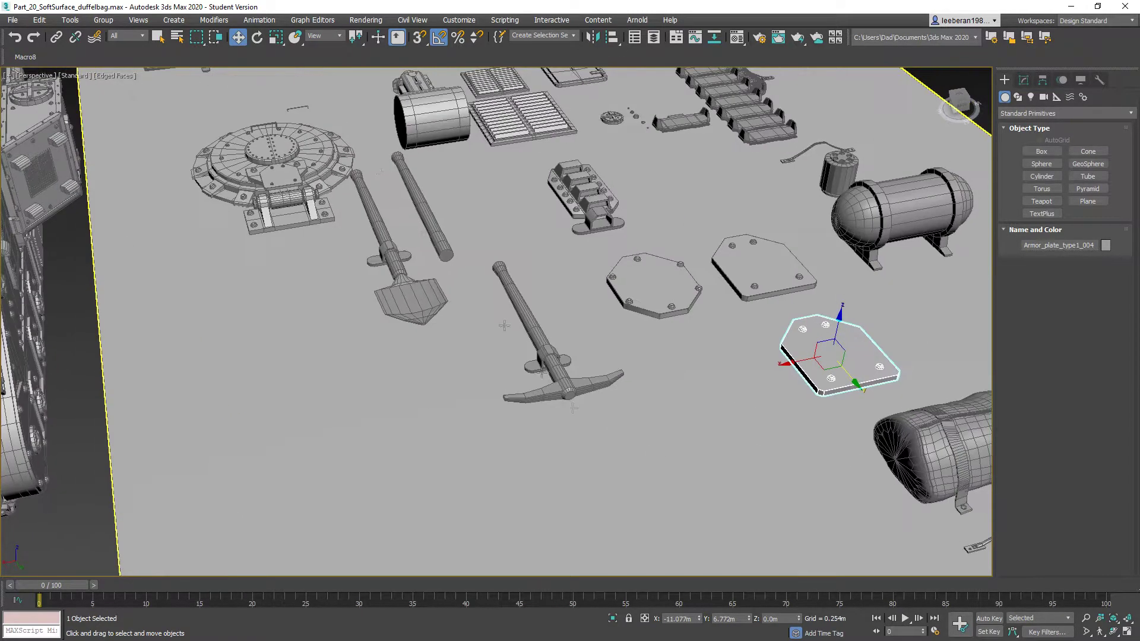
{"action": "left_click", "coordinate": [276, 39]}
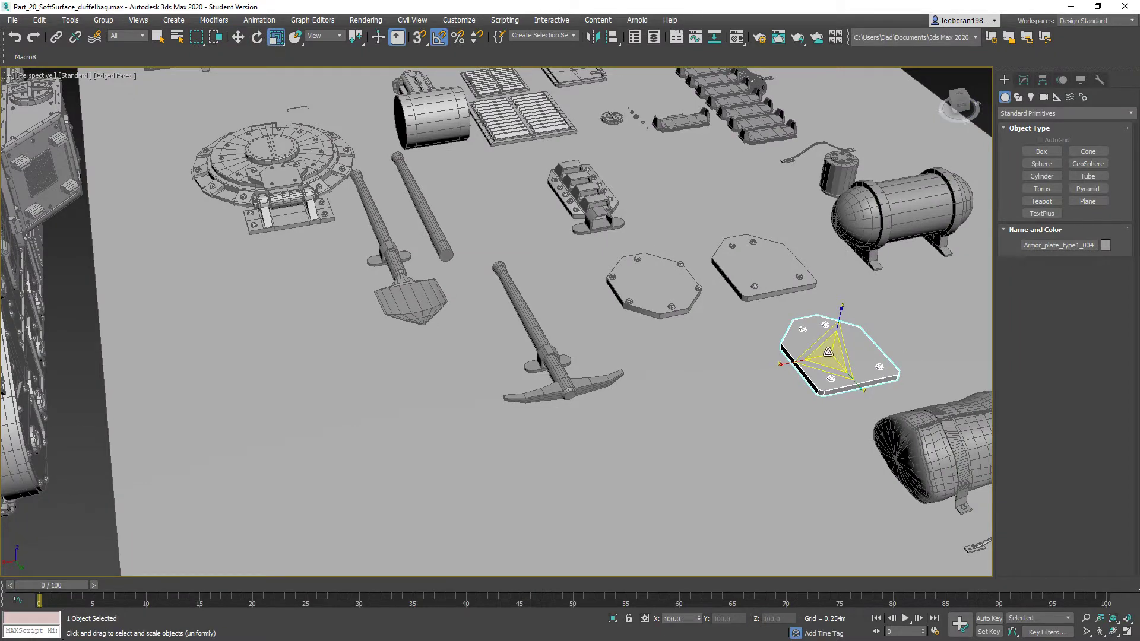
{"action": "left_click_drag", "start_coordinate": [831, 351], "coordinate": [839, 413]}
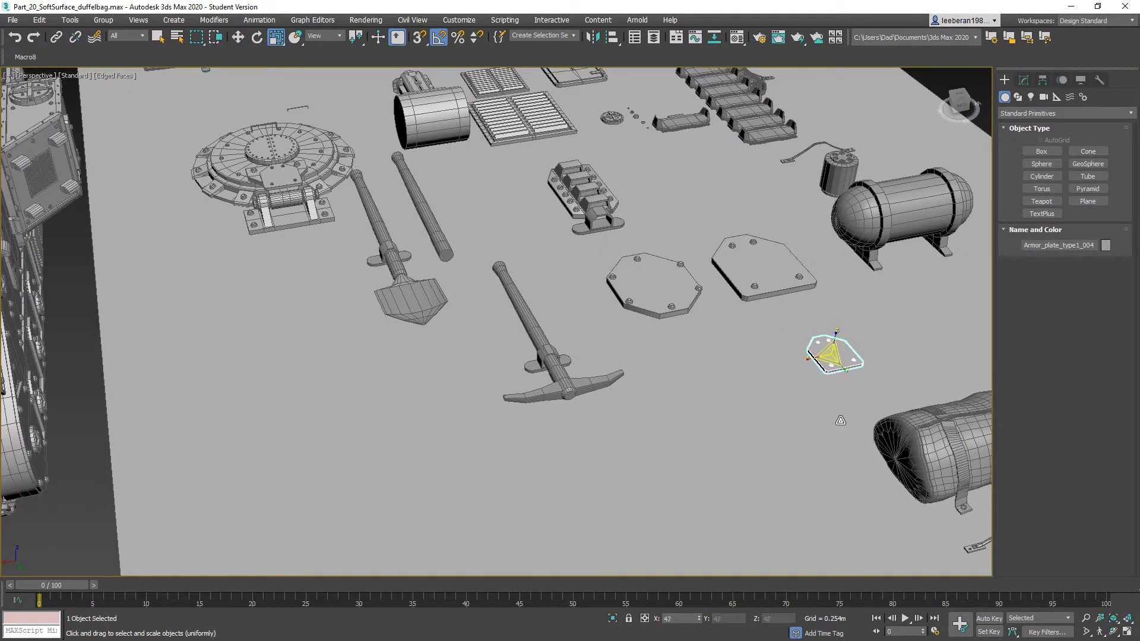
Place a copy of the scaled-down armor plate on the angled hull face between the rear hatch and the tread housing.
{"action": "scroll", "coordinate": [779, 463], "scroll_direction": "down", "scroll_amount": 5}
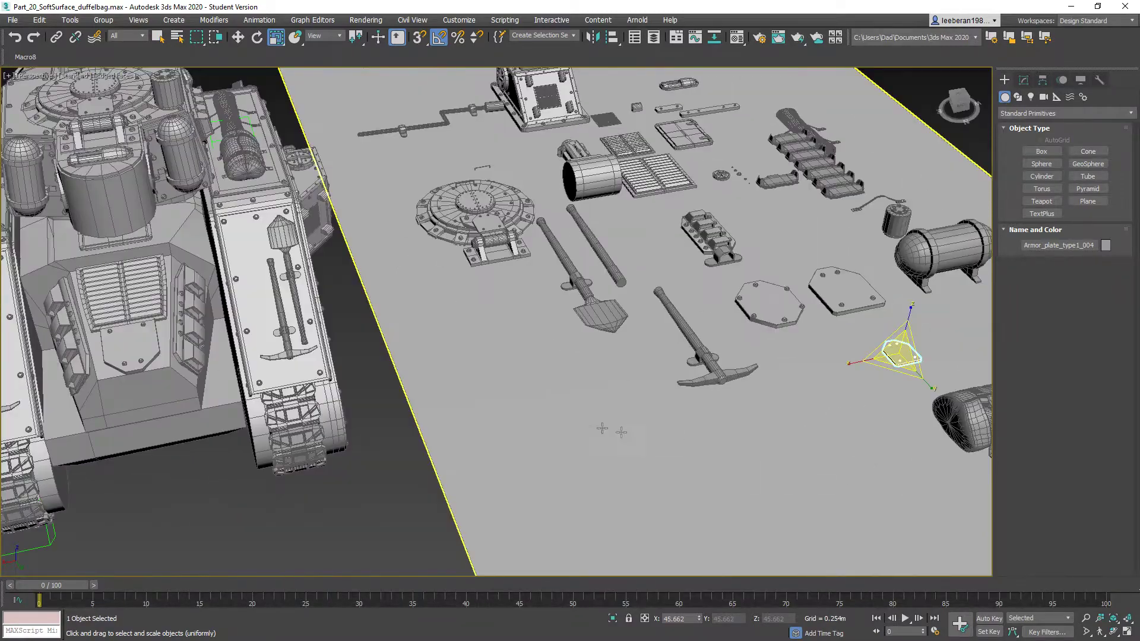
{"action": "mouse_move", "coordinate": [611, 425]}
{"action": "middle_mouse_down"}
{"action": "mouse_move", "coordinate": [603, 417]}
{"action": "mouse_move", "coordinate": [623, 416]}
{"action": "middle_mouse_up"}
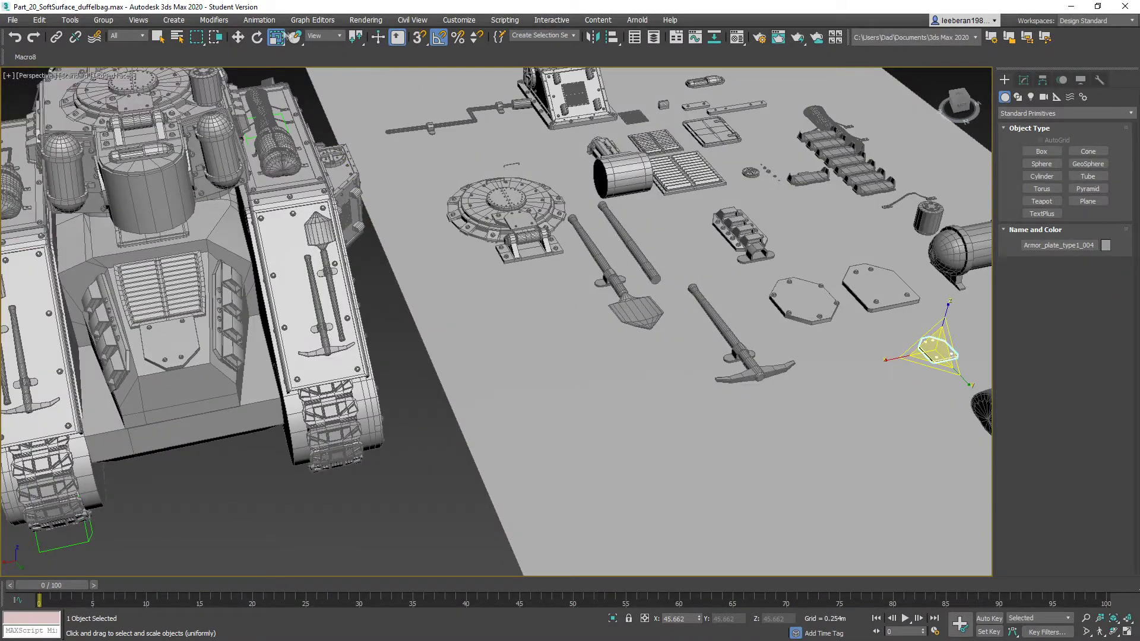
{"action": "left_click", "coordinate": [295, 37]}
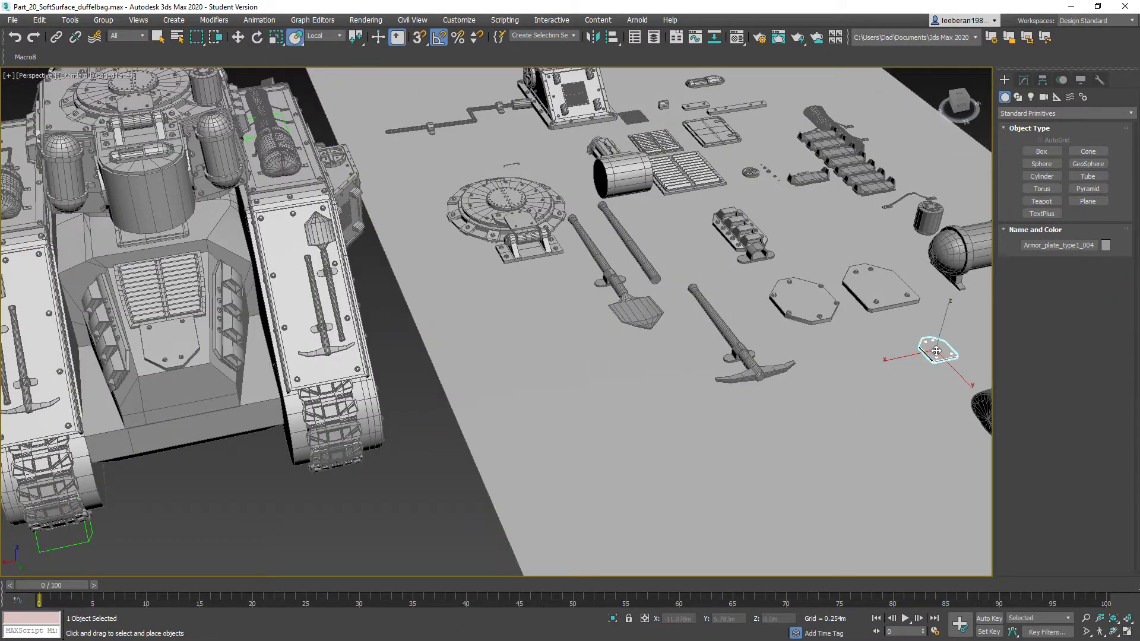
{"action": "left_click_drag", "start_coordinate": [936, 351], "coordinate": [240, 231], "text": "shift"}
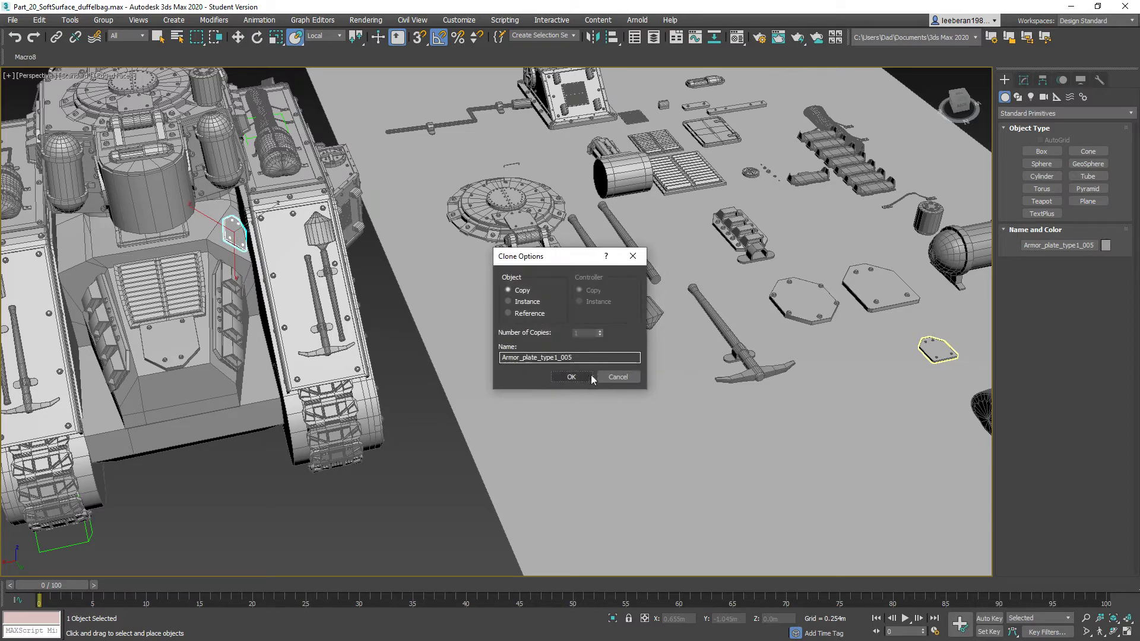
{"action": "left_click", "coordinate": [571, 377]}
Rotate the small armor plate slightly in the Local coordinate system to align it with the angled hull face.
{"action": "key", "text": "z"}
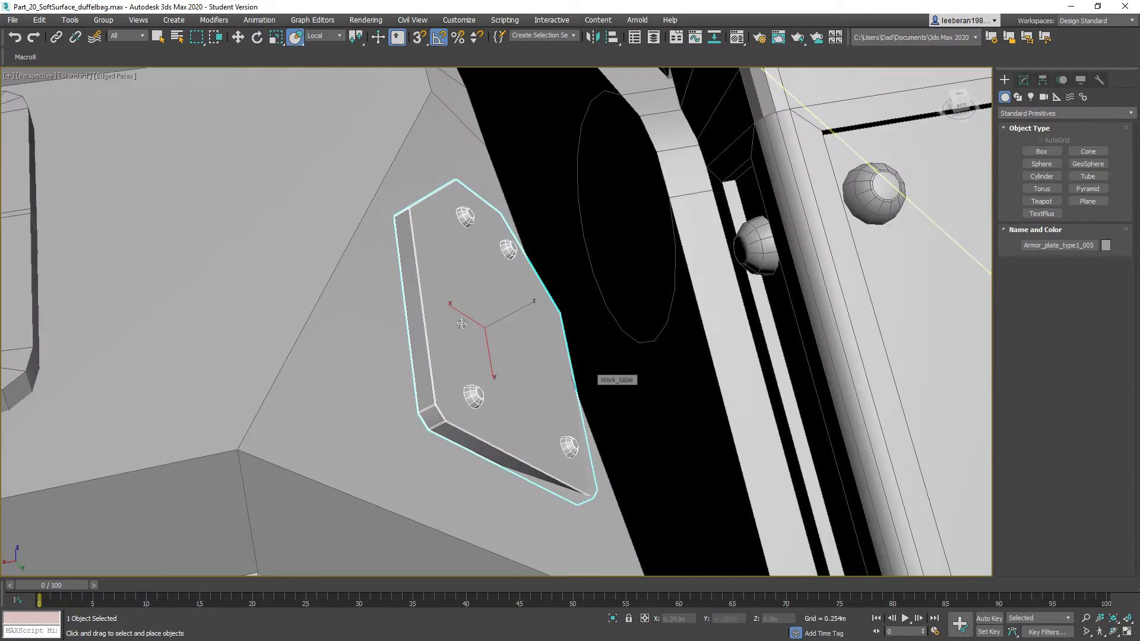
{"action": "scroll", "coordinate": [418, 330], "scroll_direction": "down", "scroll_amount": 5}
{"action": "scroll", "coordinate": [455, 328], "scroll_direction": "down", "scroll_amount": 4}
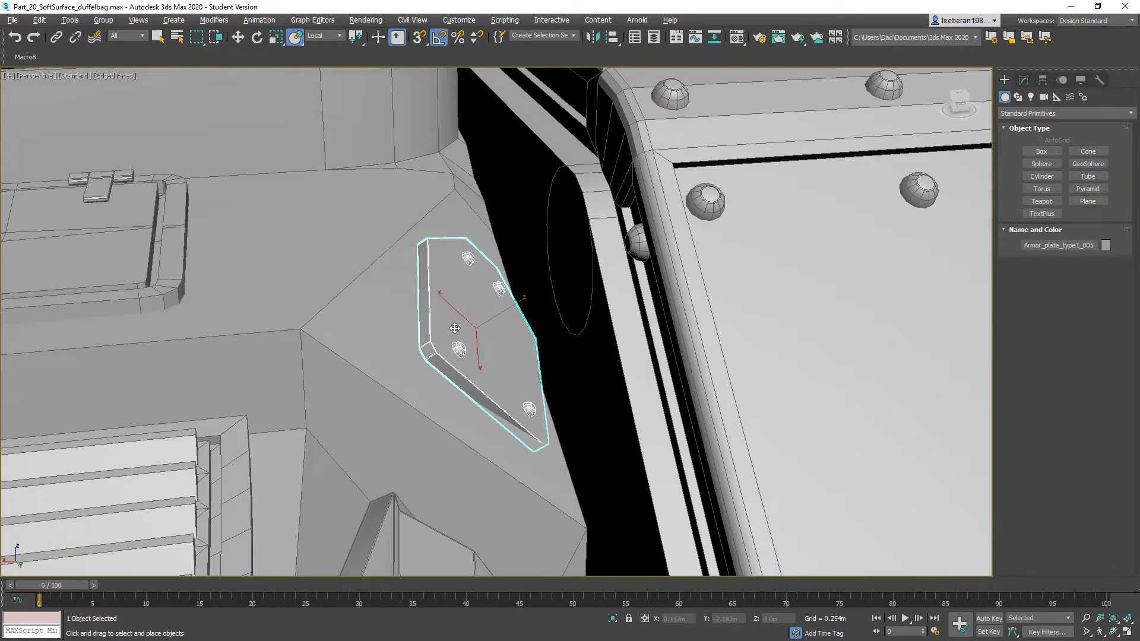
{"action": "middle_click_drag", "start_coordinate": [455, 328], "coordinate": [450, 329], "text": "alt"}
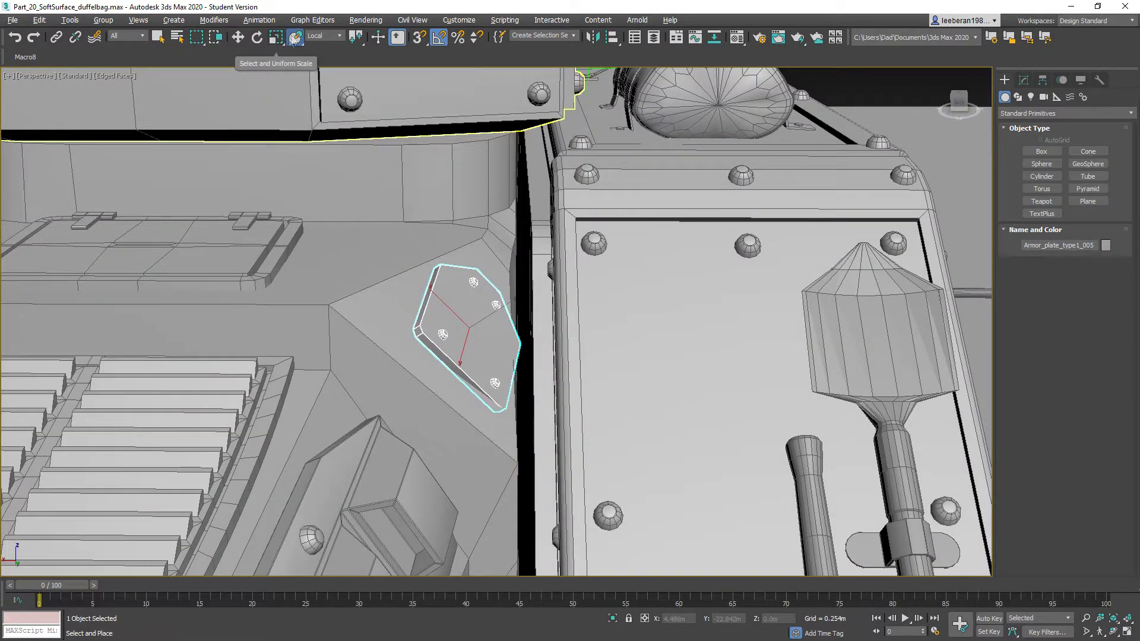
{"action": "left_click", "coordinate": [257, 38]}
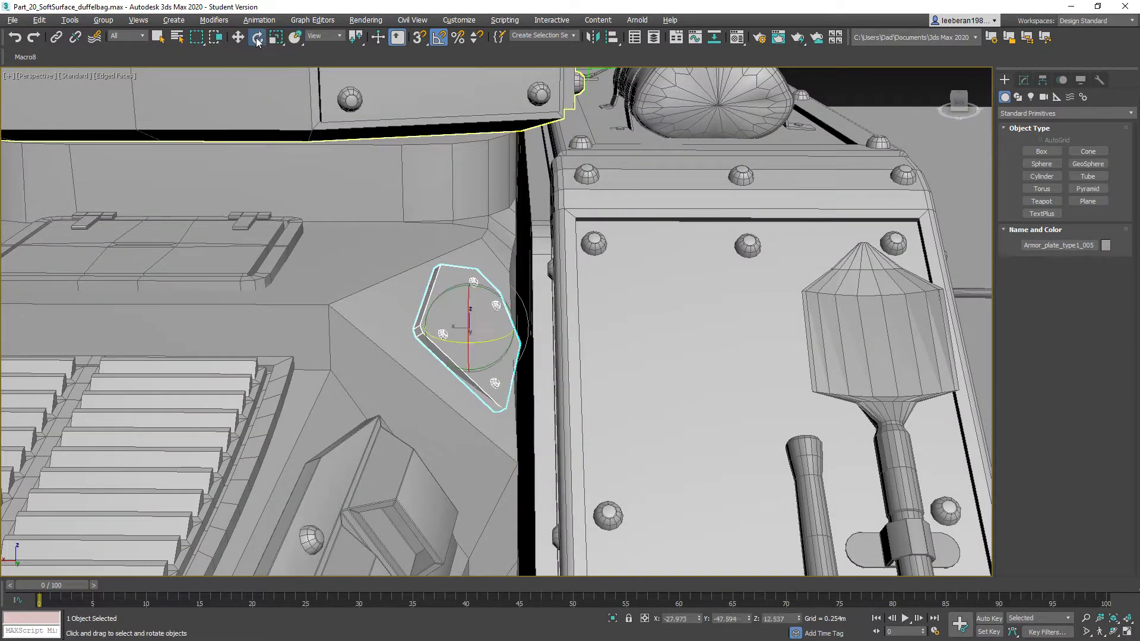
{"action": "left_click", "coordinate": [328, 36]}
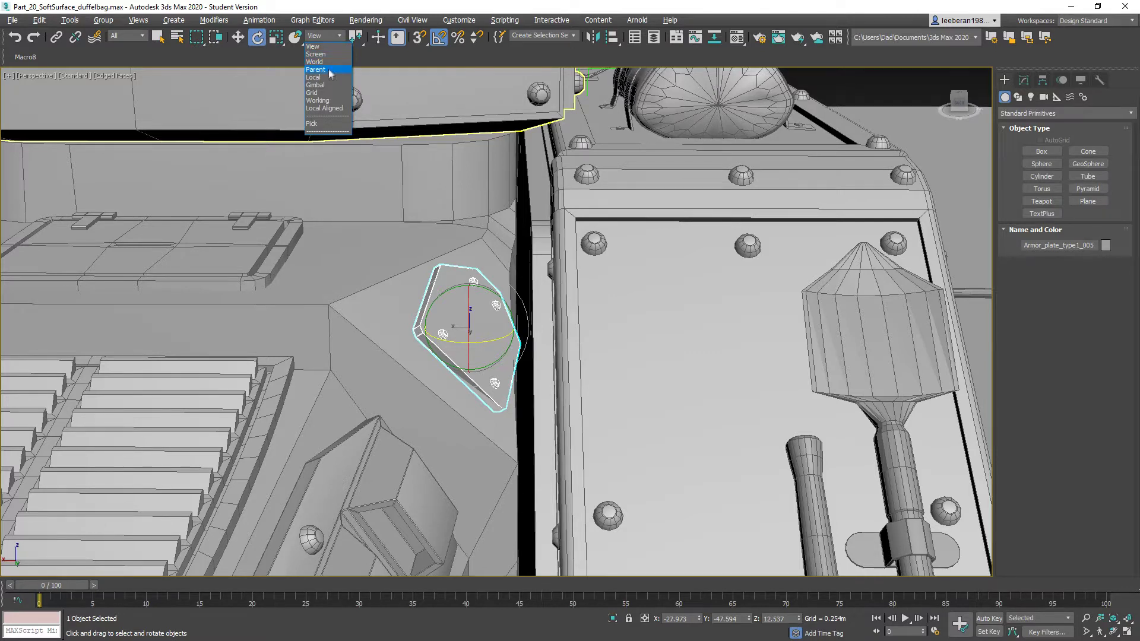
{"action": "left_click", "coordinate": [329, 77]}
{"action": "left_click_drag", "start_coordinate": [441, 318], "coordinate": [442, 305]}
{"action": "left_click", "coordinate": [238, 37]}
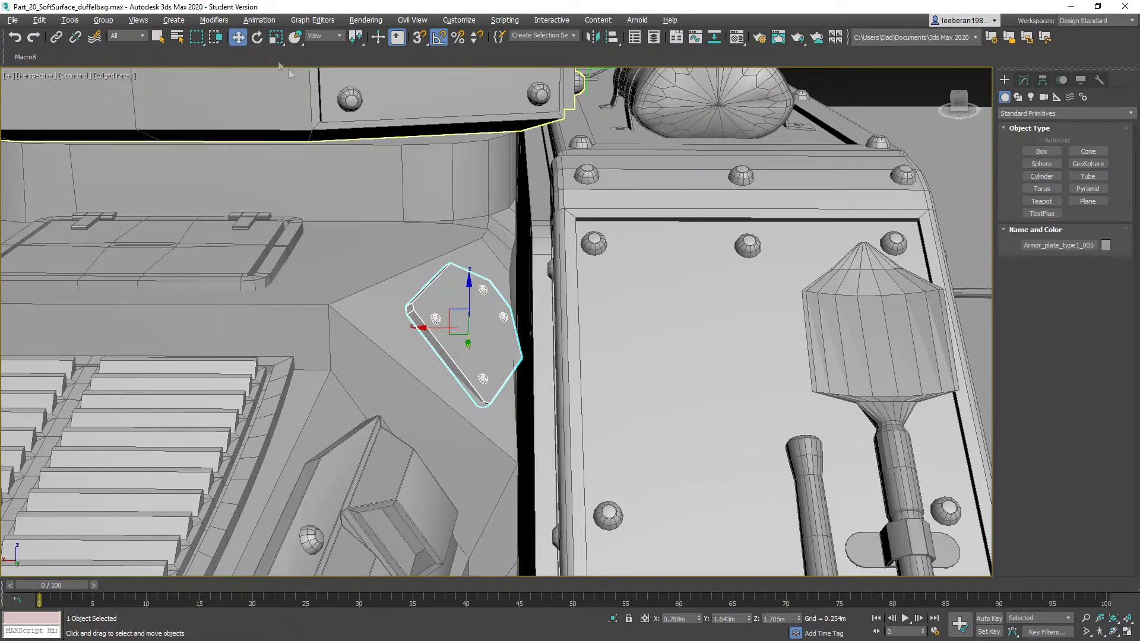
Shift the small armor plate slightly up the angled hull face in Local coordinates and enlarge it uniformly to about 56%.
{"action": "left_click", "coordinate": [340, 37]}
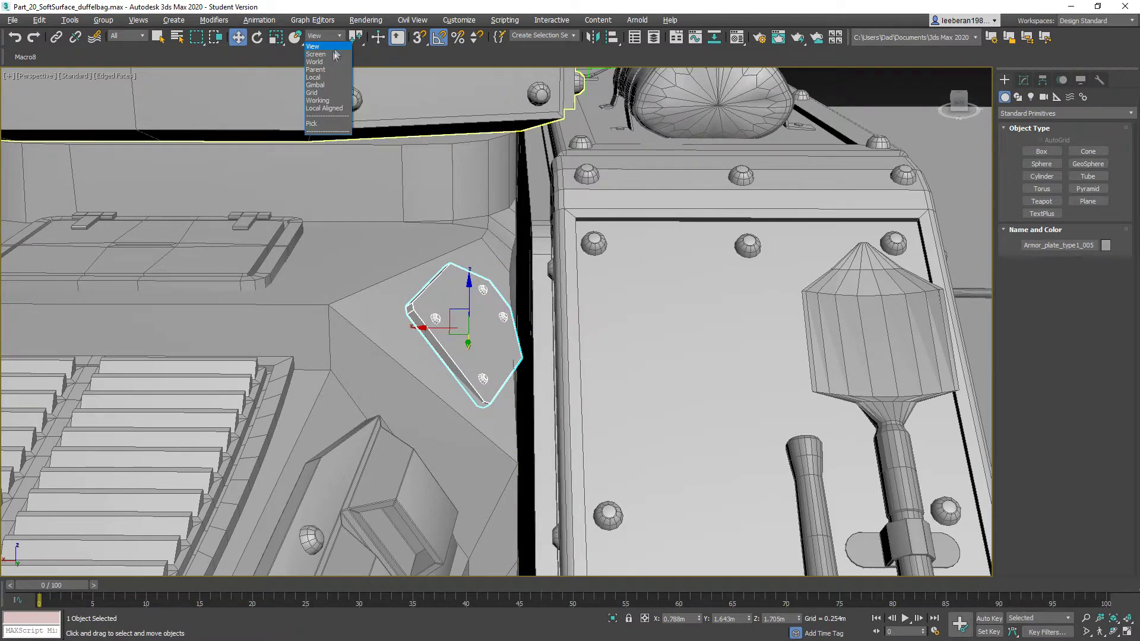
{"action": "left_click", "coordinate": [330, 77]}
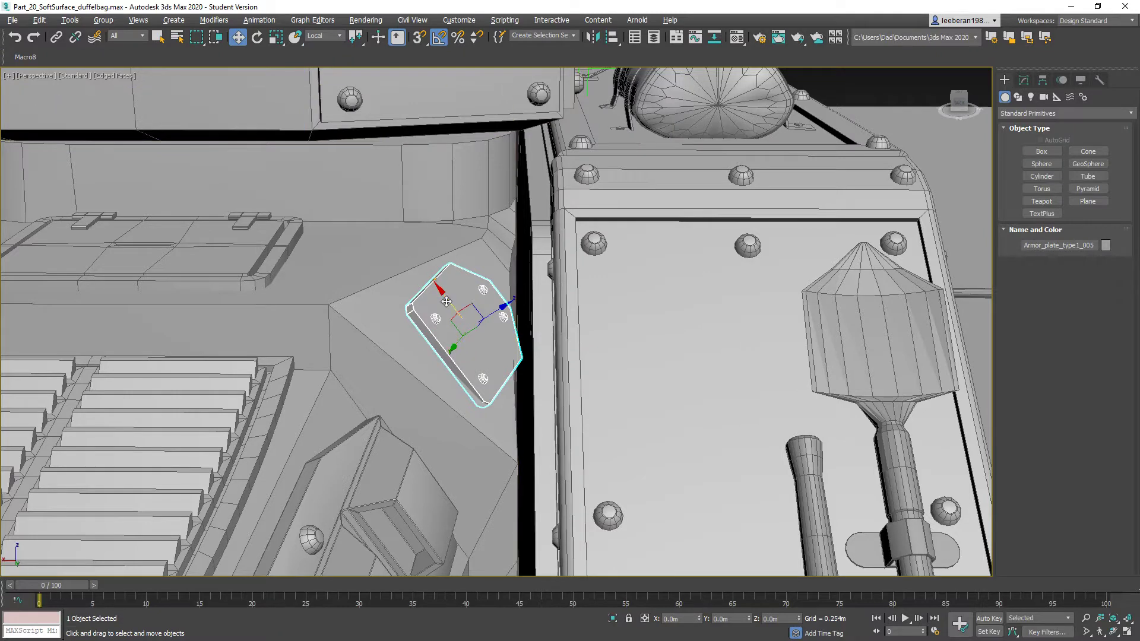
{"action": "left_click_drag", "start_coordinate": [450, 299], "coordinate": [442, 294]}
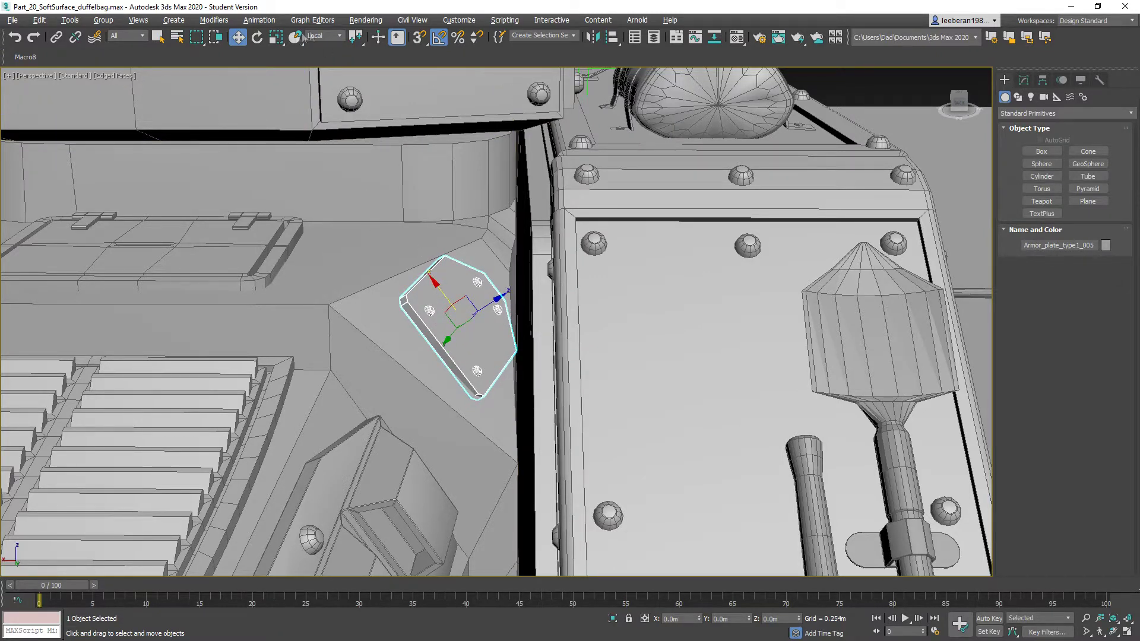
{"action": "left_click", "coordinate": [277, 39]}
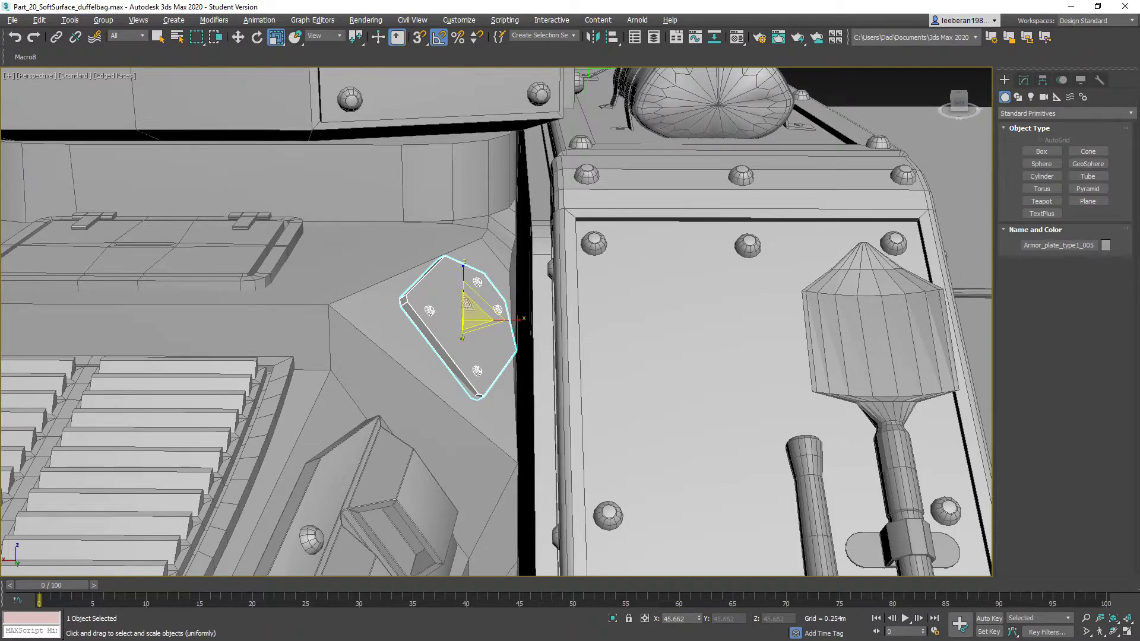
{"action": "left_click_drag", "start_coordinate": [478, 311], "coordinate": [482, 297]}
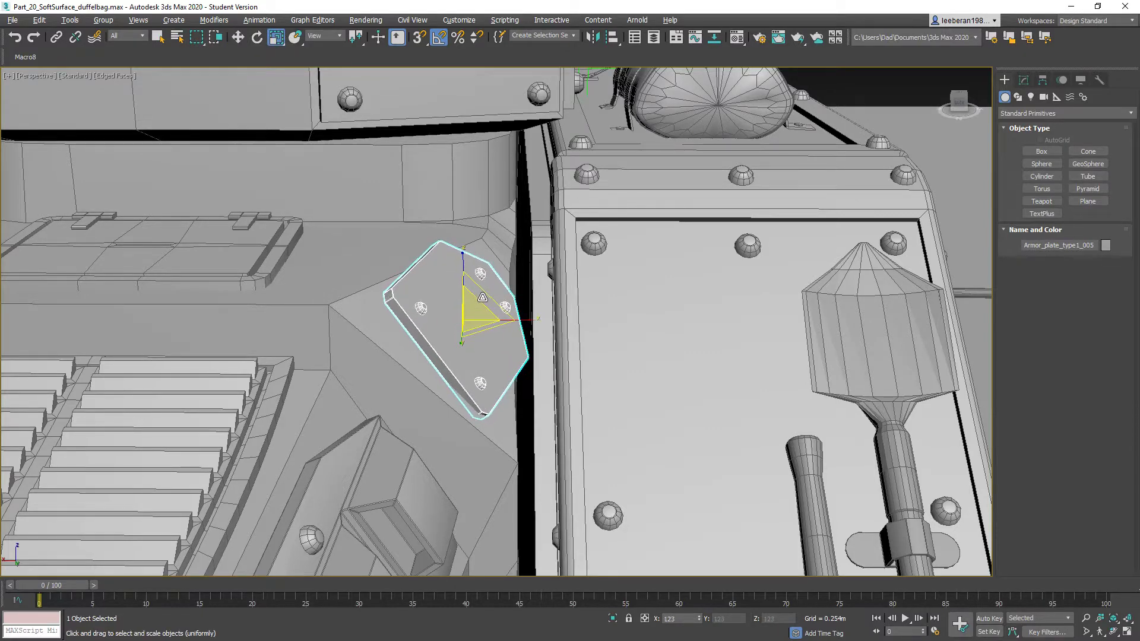
{"action": "middle_click_drag", "start_coordinate": [483, 297], "coordinate": [499, 335], "text": "alt"}
{"action": "scroll", "coordinate": [499, 289], "scroll_direction": "down", "scroll_amount": 5}
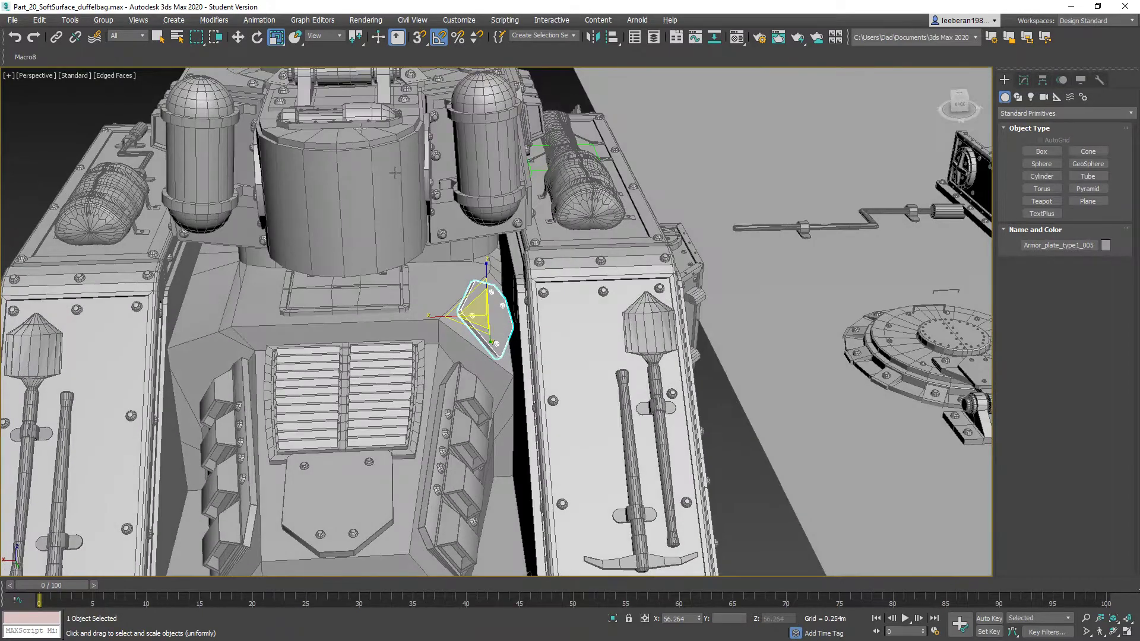
Place a copy of the small armor plate on the flat hull surface beside the rear hatch and scale it uniformly to about 47.5%.
{"action": "left_click", "coordinate": [295, 37]}
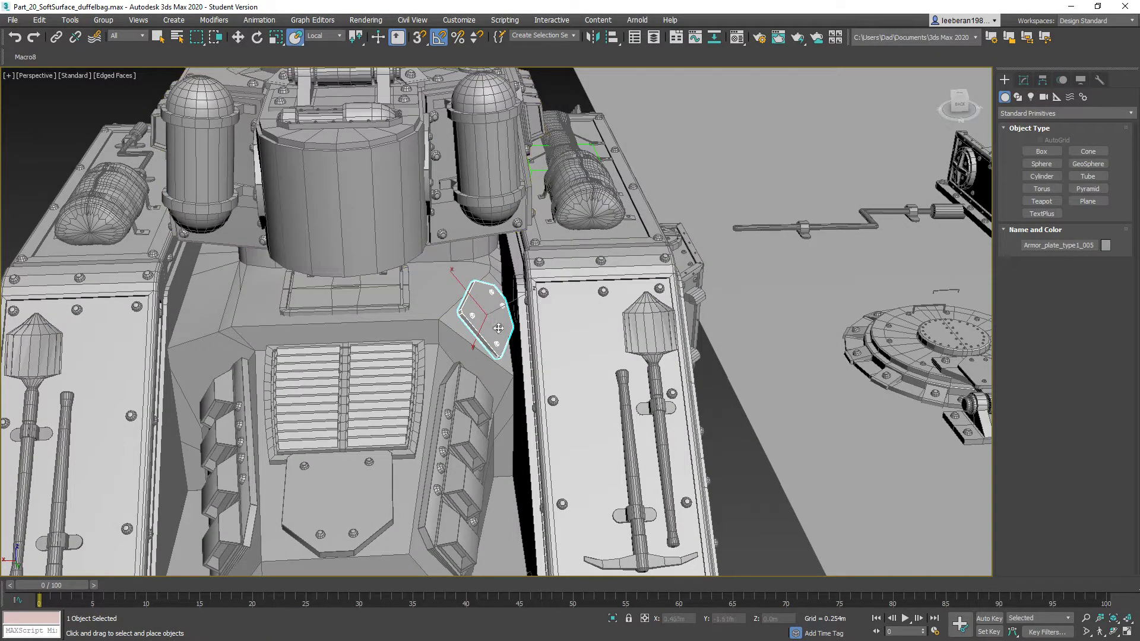
{"action": "left_click_drag", "start_coordinate": [492, 320], "coordinate": [441, 289], "text": "shift"}
{"action": "left_click", "coordinate": [570, 377]}
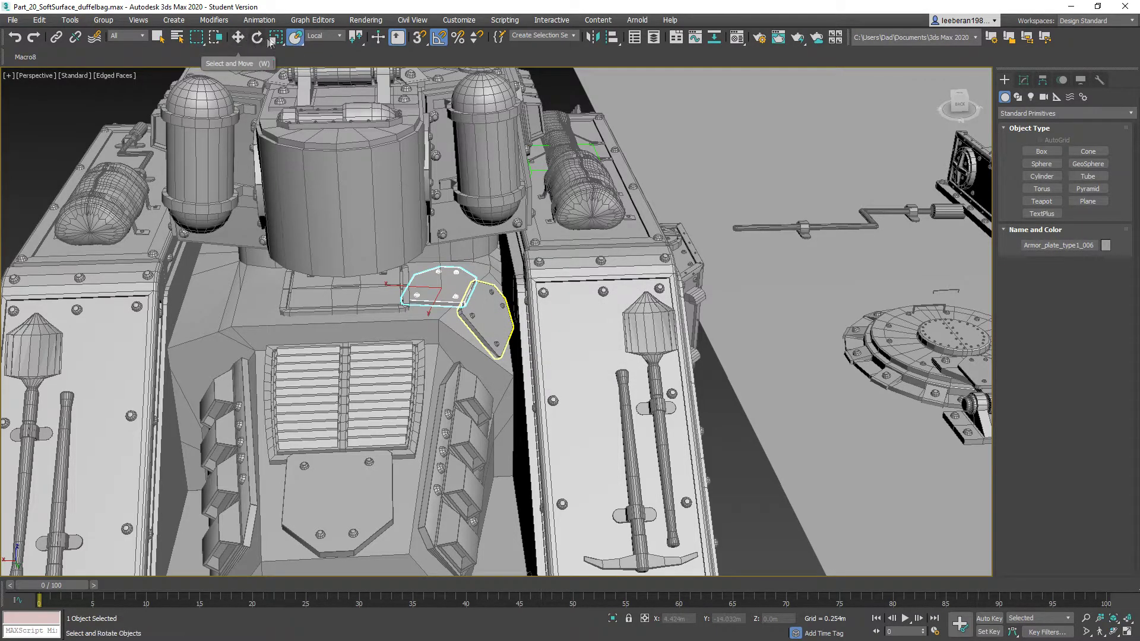
{"action": "left_click", "coordinate": [276, 37]}
{"action": "left_click_drag", "start_coordinate": [430, 279], "coordinate": [437, 289]}
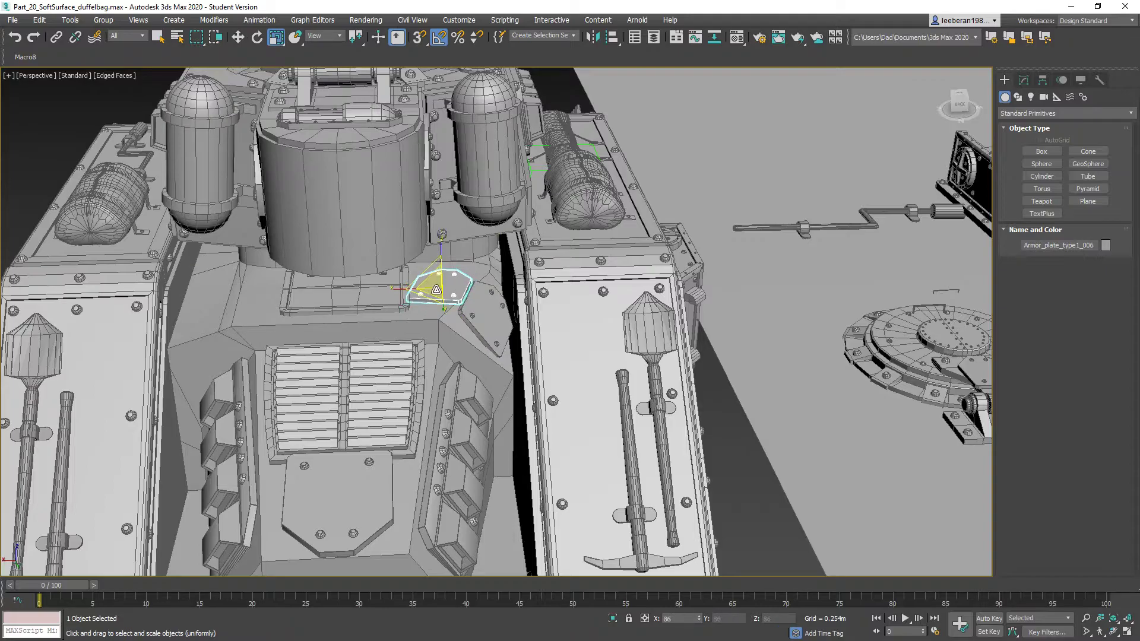
{"action": "middle_click_drag", "start_coordinate": [463, 307], "coordinate": [402, 315], "text": "alt"}
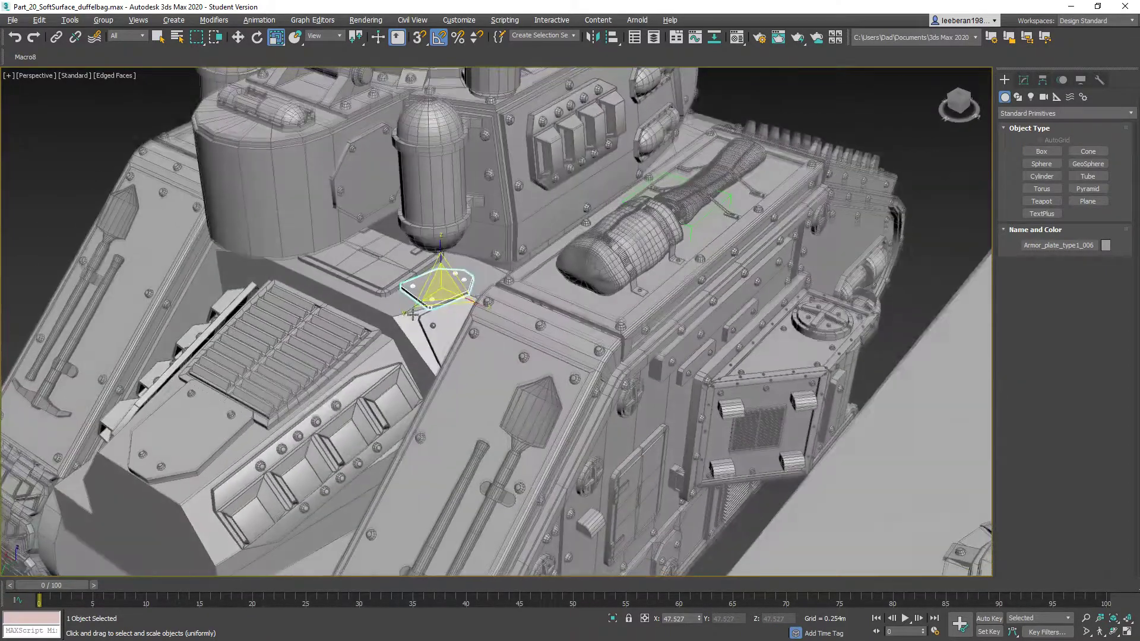
{"action": "scroll", "coordinate": [412, 321], "scroll_direction": "up", "scroll_amount": 10}
{"action": "middle_click_drag", "start_coordinate": [427, 329], "coordinate": [458, 342], "text": "alt"}
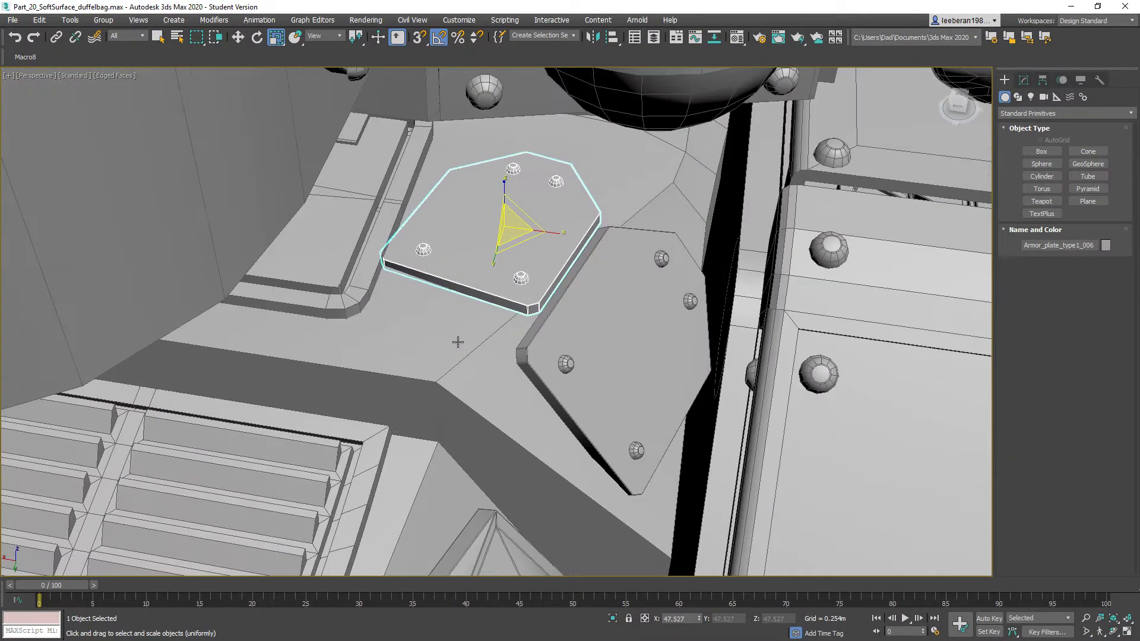
Delete both small armor plates from the hull beside the rear hatch.
{"action": "key", "text": "Delete"}
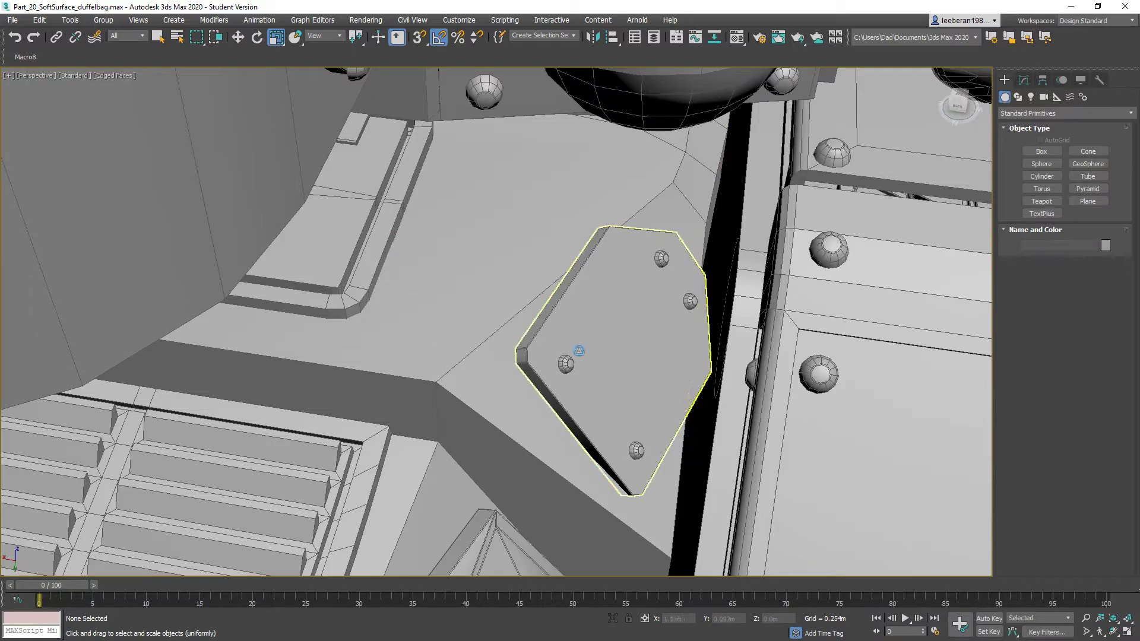
{"action": "left_click", "coordinate": [578, 351]}
{"action": "key", "text": "Delete"}
Create an AutoGrid cylinder on the lower rear hull face beside one tread, about 0.213 m radius and 1.136 m high, with 1 height segment.
{"action": "scroll", "coordinate": [575, 351], "scroll_direction": "down", "scroll_amount": 8}
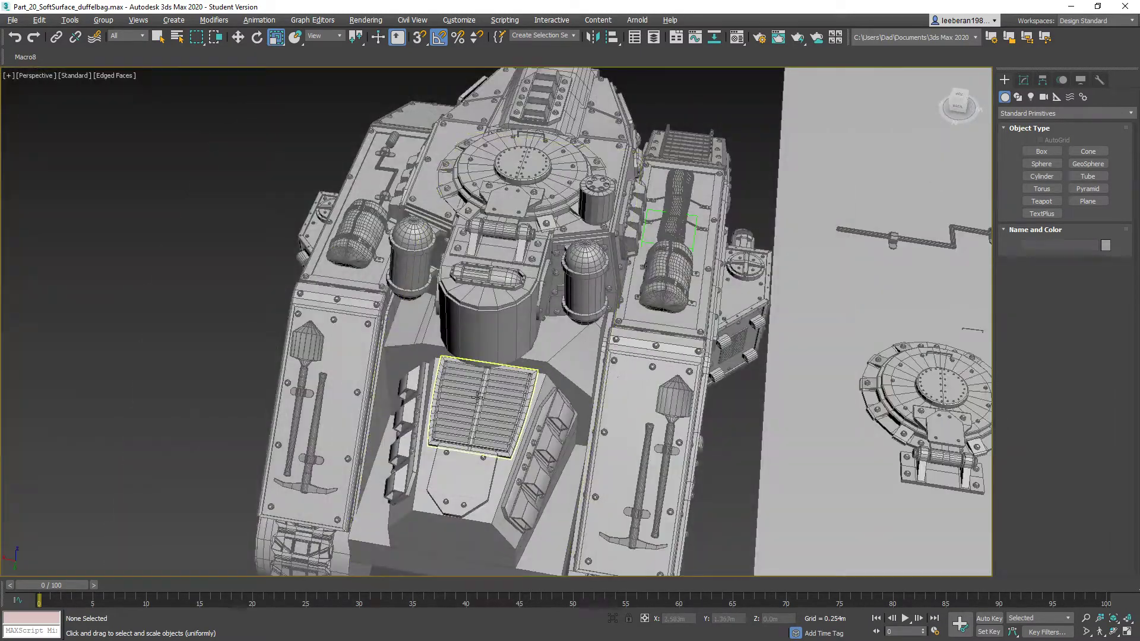
{"action": "scroll", "coordinate": [516, 398], "scroll_direction": "up", "scroll_amount": 3}
{"action": "middle_click_drag", "start_coordinate": [516, 398], "coordinate": [494, 418], "text": "alt"}
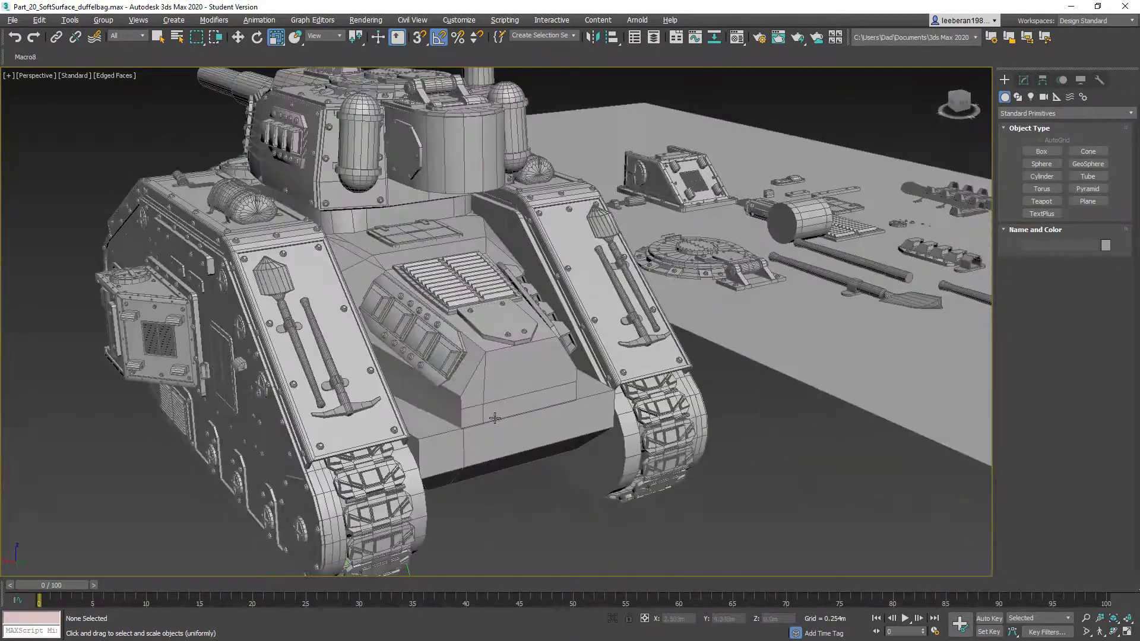
{"action": "left_click", "coordinate": [1043, 175]}
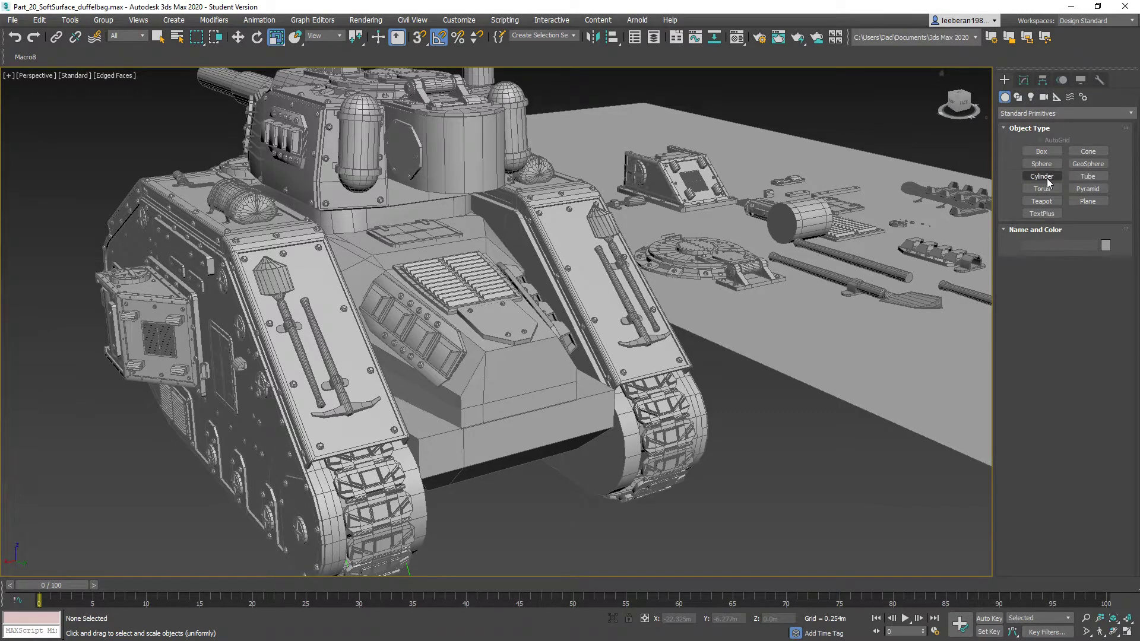
{"action": "left_click", "coordinate": [1040, 140]}
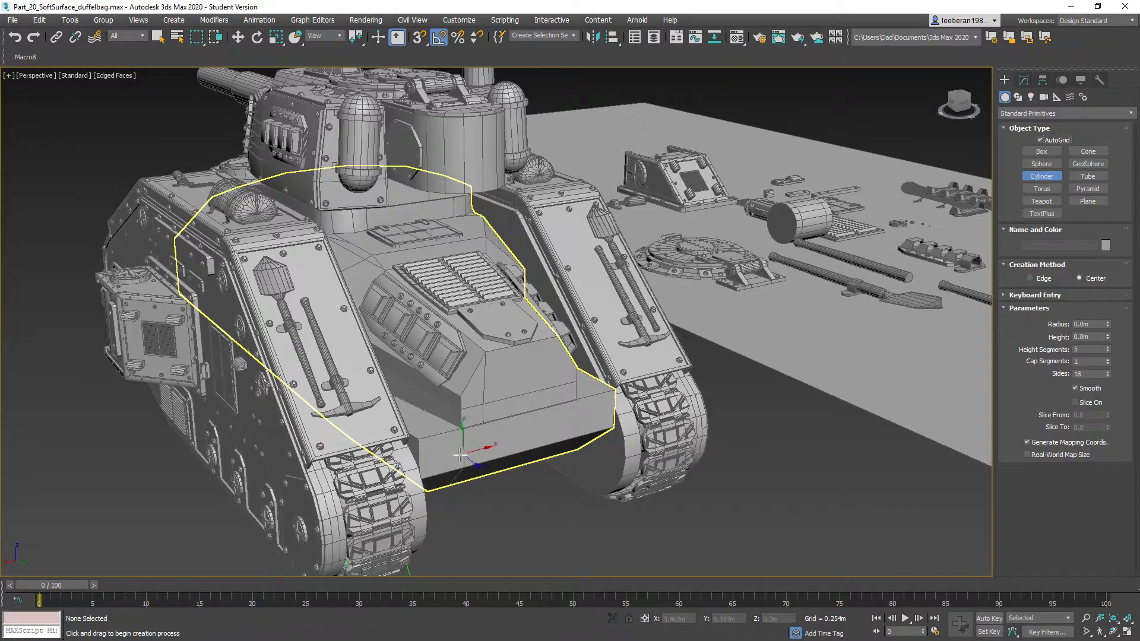
{"action": "left_click_drag", "start_coordinate": [446, 456], "coordinate": [459, 461]}
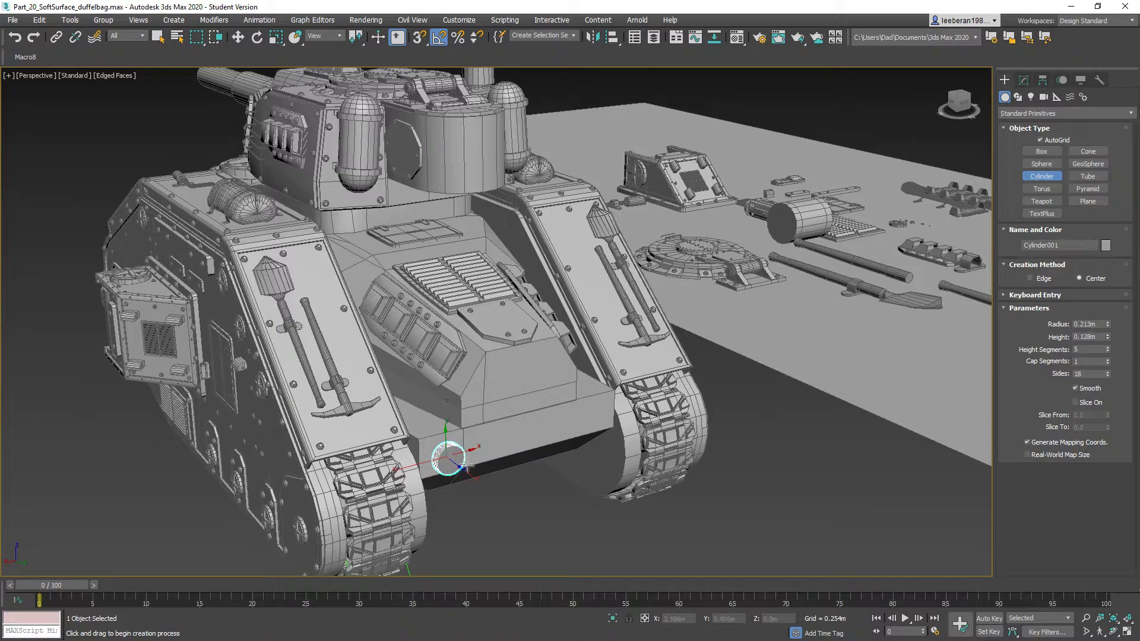
{"action": "left_click", "coordinate": [521, 518]}
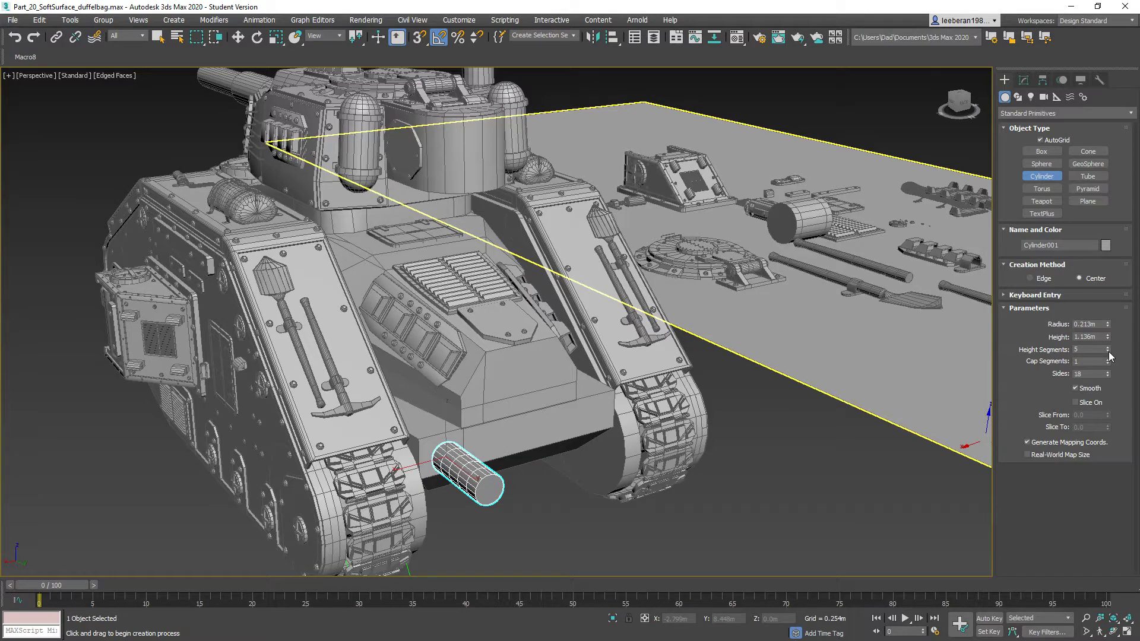
{"action": "left_click_drag", "start_coordinate": [1108, 351], "coordinate": [1108, 406]}
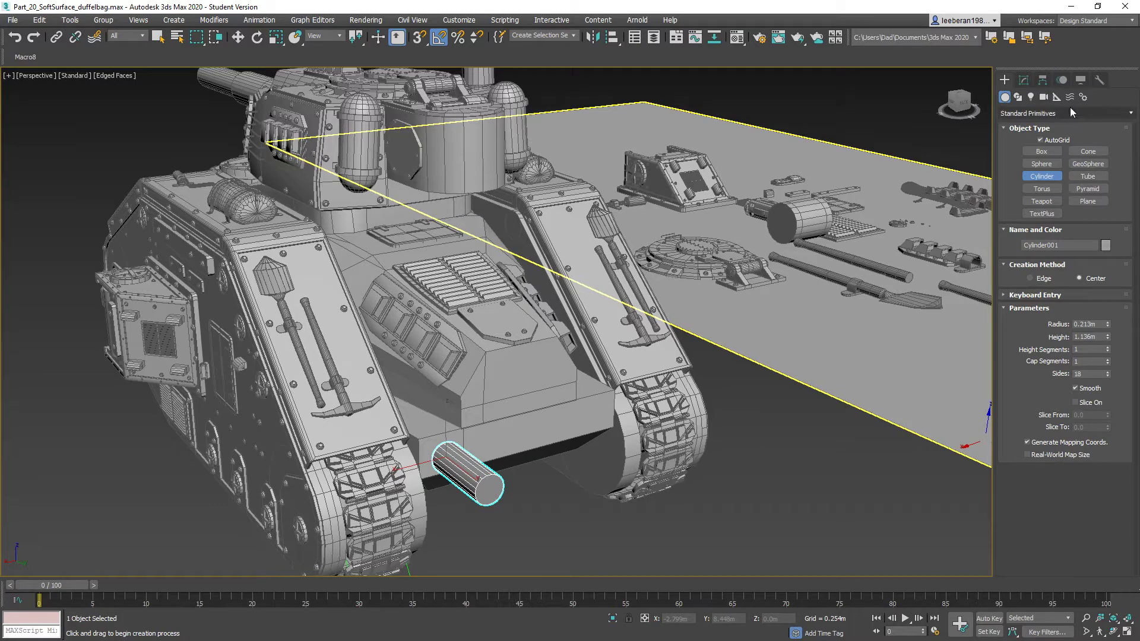
Rename the new cylinder as Exhuast_boolean.
{"action": "left_click", "coordinate": [1045, 245]}
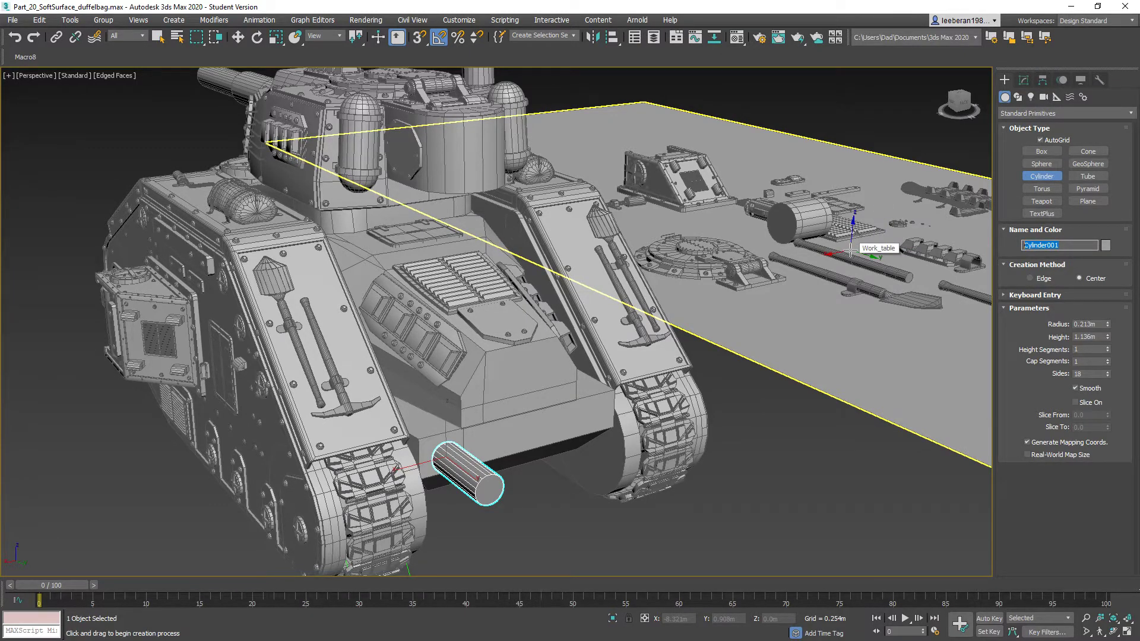
{"action": "type", "text": "Exhuast_boola"}
{"action": "key", "text": "BackSpace"}
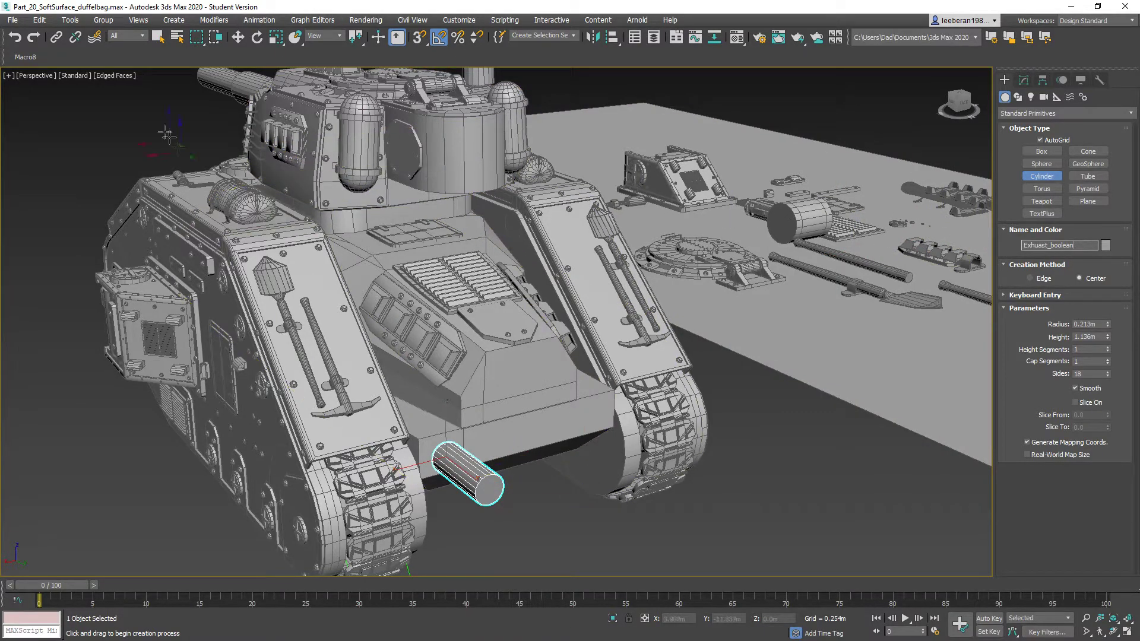
Copy the exhaust cylinder along its local X axis to the opposite end of the lower rear hull face.
{"action": "key", "text": "w"}
{"action": "middle_click_drag", "start_coordinate": [591, 542], "coordinate": [551, 549], "text": "alt"}
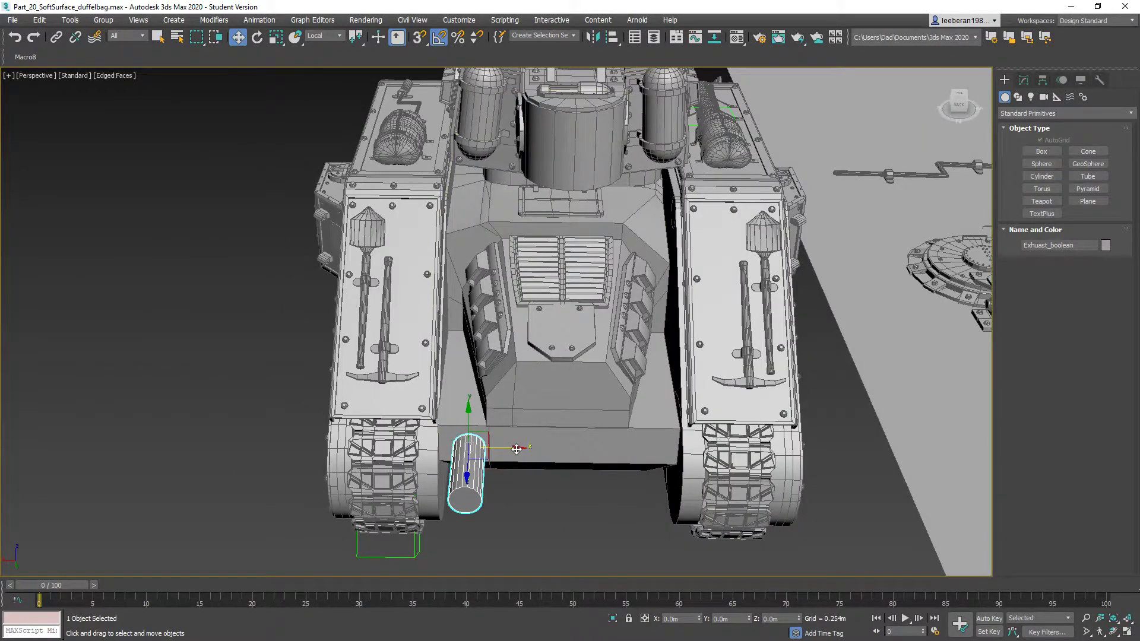
{"action": "left_click_drag", "start_coordinate": [517, 449], "coordinate": [697, 468], "text": "shift"}
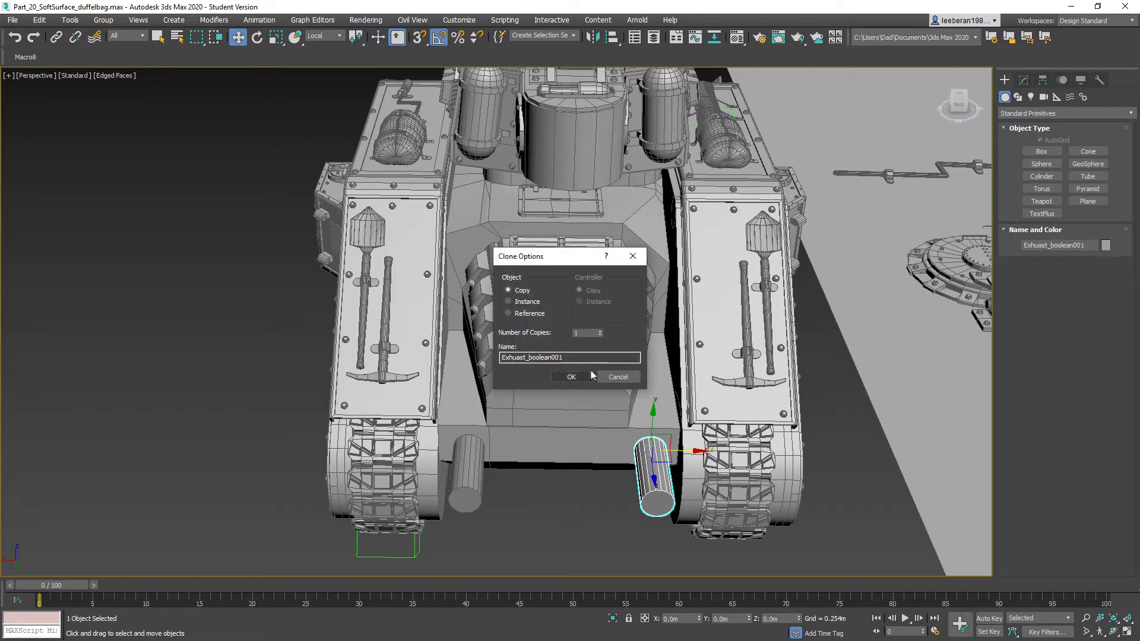
{"action": "left_click", "coordinate": [573, 377]}
Convert the copied exhaust cylinder to an Editable Poly and attach the original cylinder to it.
{"action": "middle_click_drag", "start_coordinate": [556, 521], "coordinate": [593, 523], "text": "alt"}
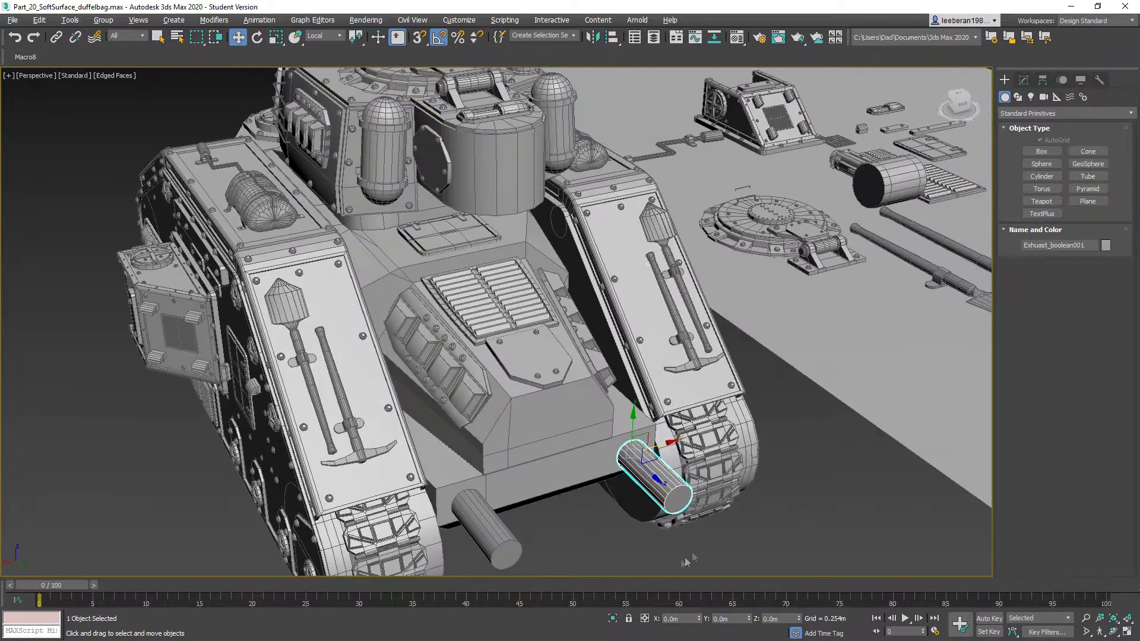
{"action": "right_click", "coordinate": [621, 516]}
{"action": "mouse_move", "coordinate": [671, 637]}
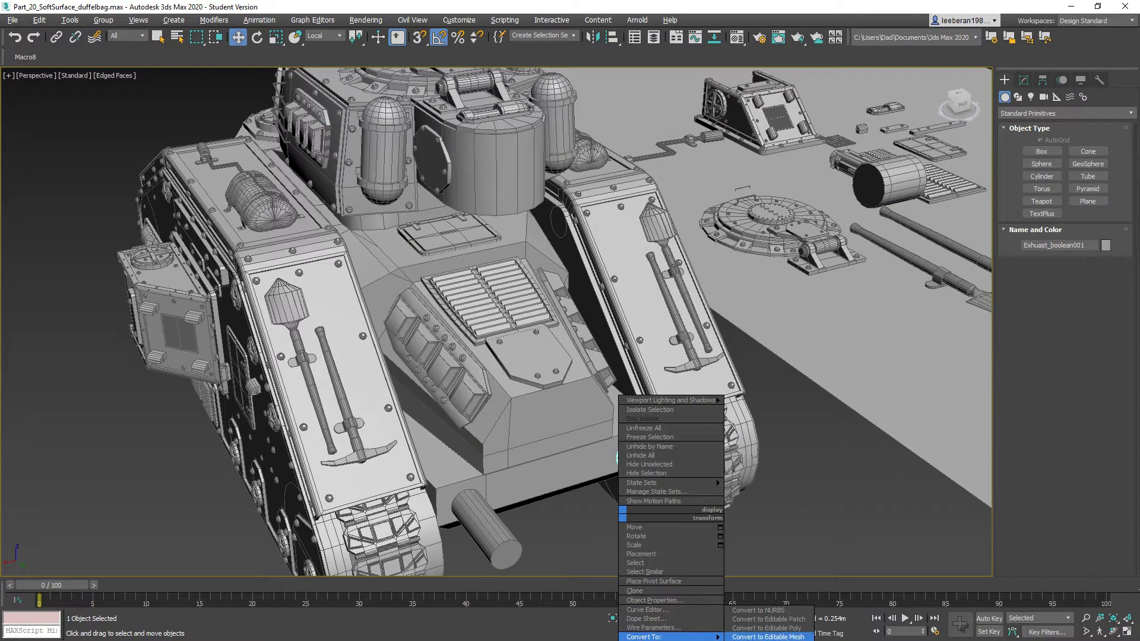
{"action": "left_click", "coordinate": [767, 628]}
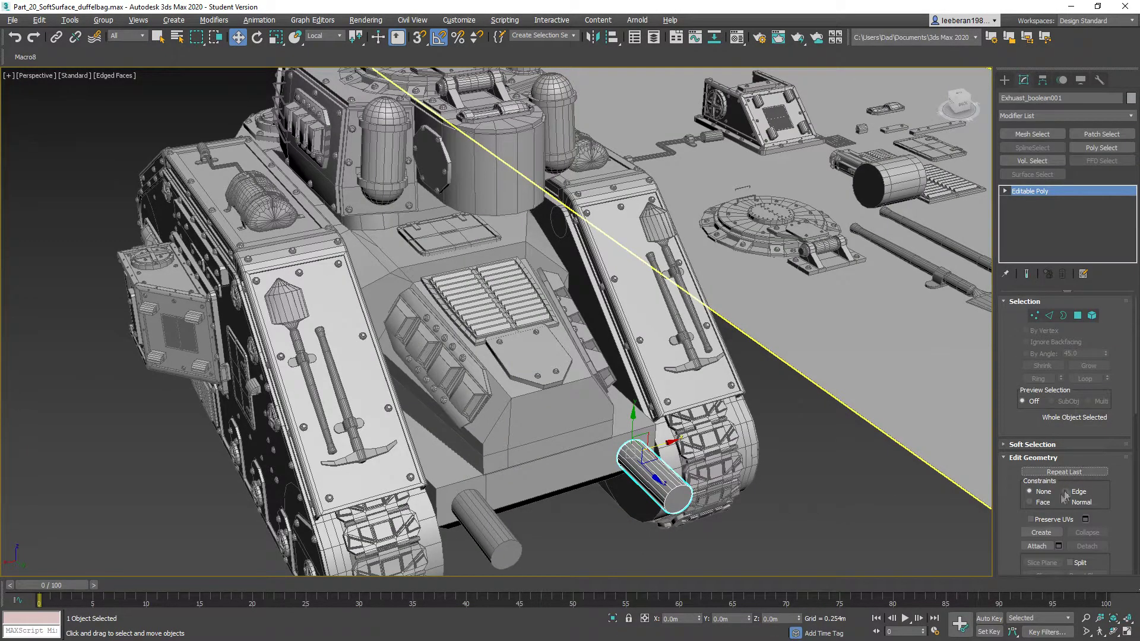
{"action": "left_click", "coordinate": [1037, 545]}
{"action": "left_click", "coordinate": [499, 535]}
{"action": "left_click", "coordinate": [1037, 545]}
{"action": "key", "text": "w"}
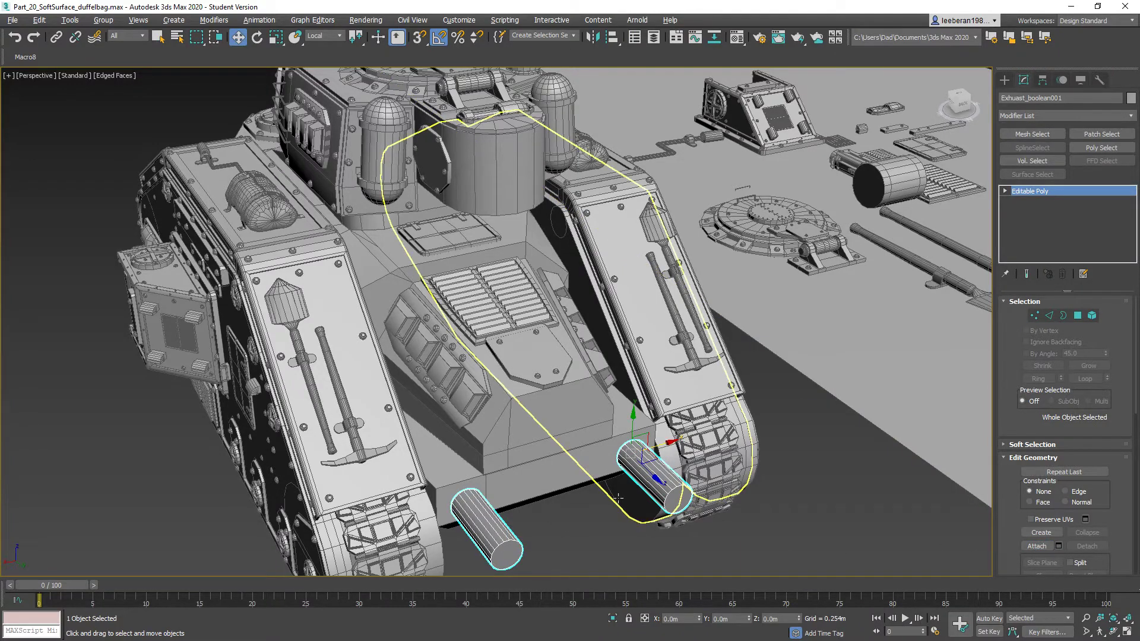
Move the attached exhaust cylinders about 0.435 m along local Z into the rear hull.
{"action": "scroll", "coordinate": [617, 498], "scroll_direction": "up", "scroll_amount": 4}
{"action": "left_click_drag", "start_coordinate": [636, 458], "coordinate": [611, 442]}
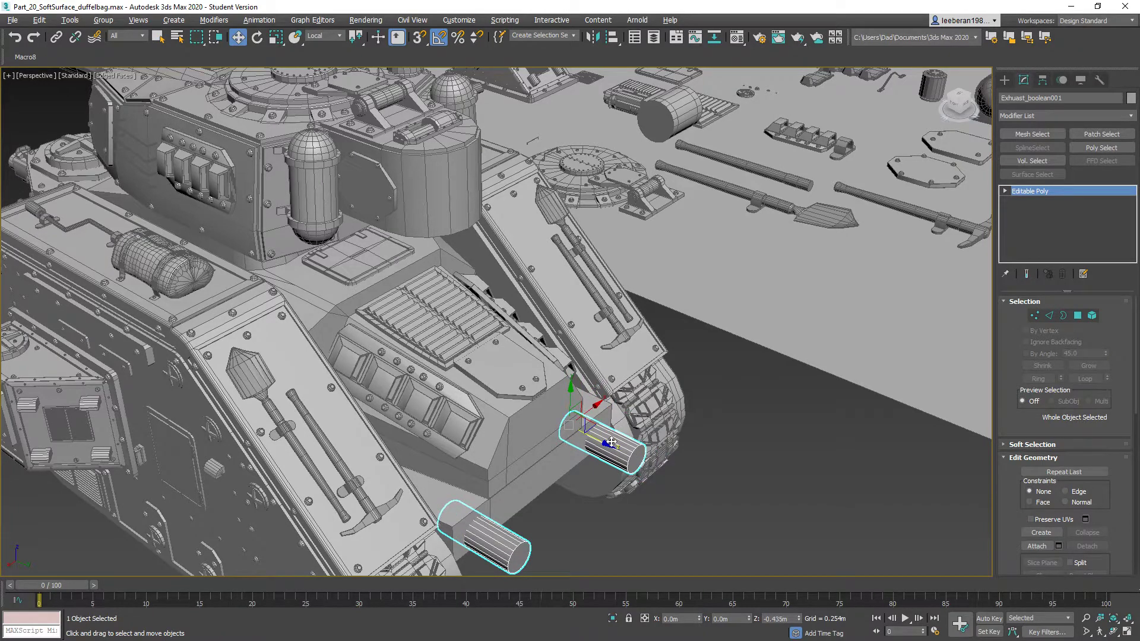
{"action": "middle_click_drag", "start_coordinate": [679, 467], "coordinate": [570, 461], "text": "alt"}
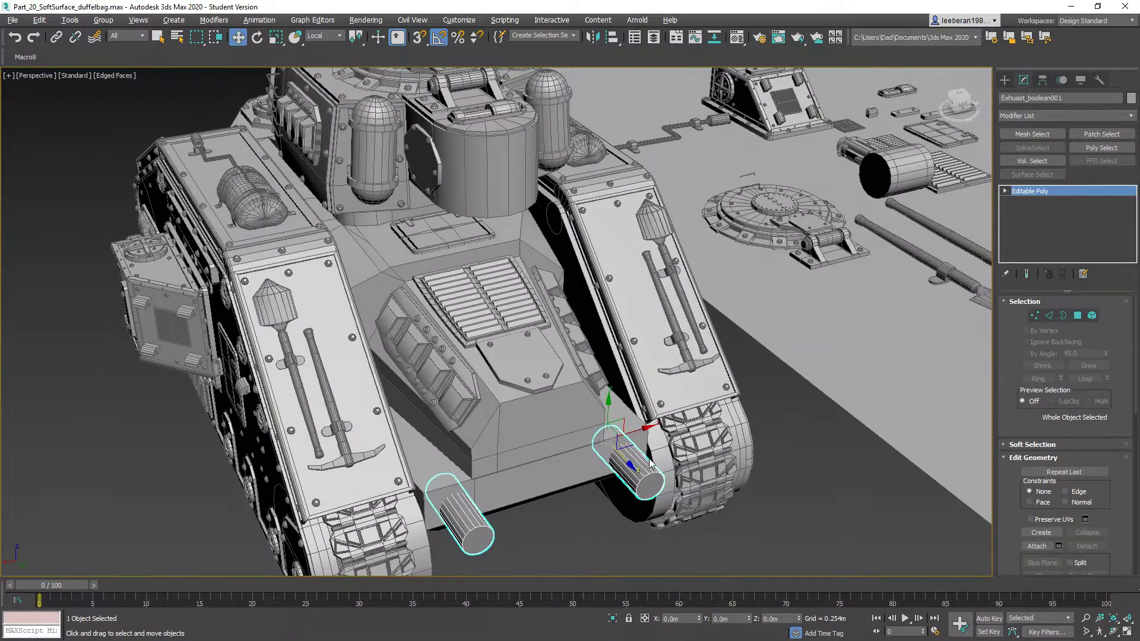
Select the main tank body and start a Boolean compound object on it.
{"action": "left_click", "coordinate": [535, 470]}
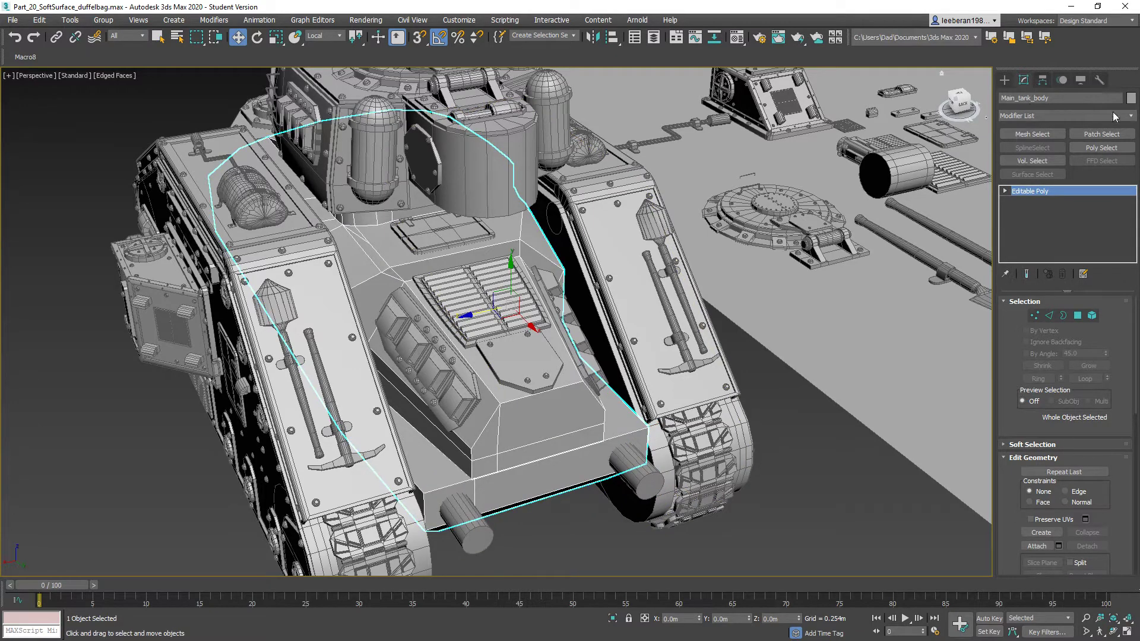
{"action": "left_click", "coordinate": [1131, 117]}
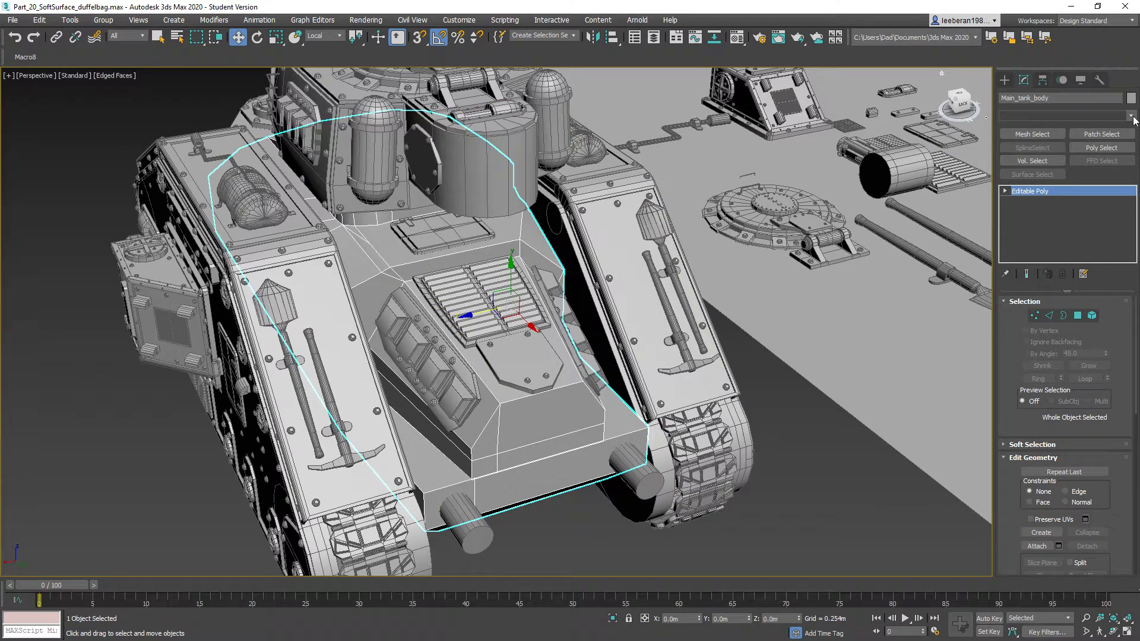
{"action": "left_click", "coordinate": [1020, 84]}
{"action": "left_click", "coordinate": [1004, 80]}
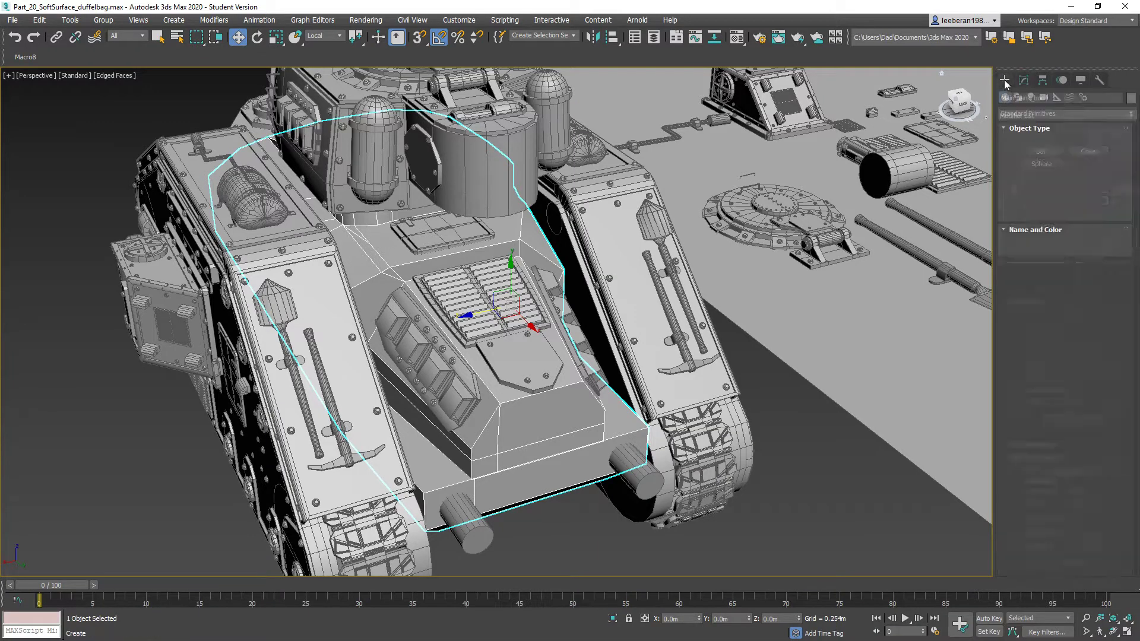
{"action": "left_click", "coordinate": [1119, 113]}
{"action": "left_click", "coordinate": [1054, 153]}
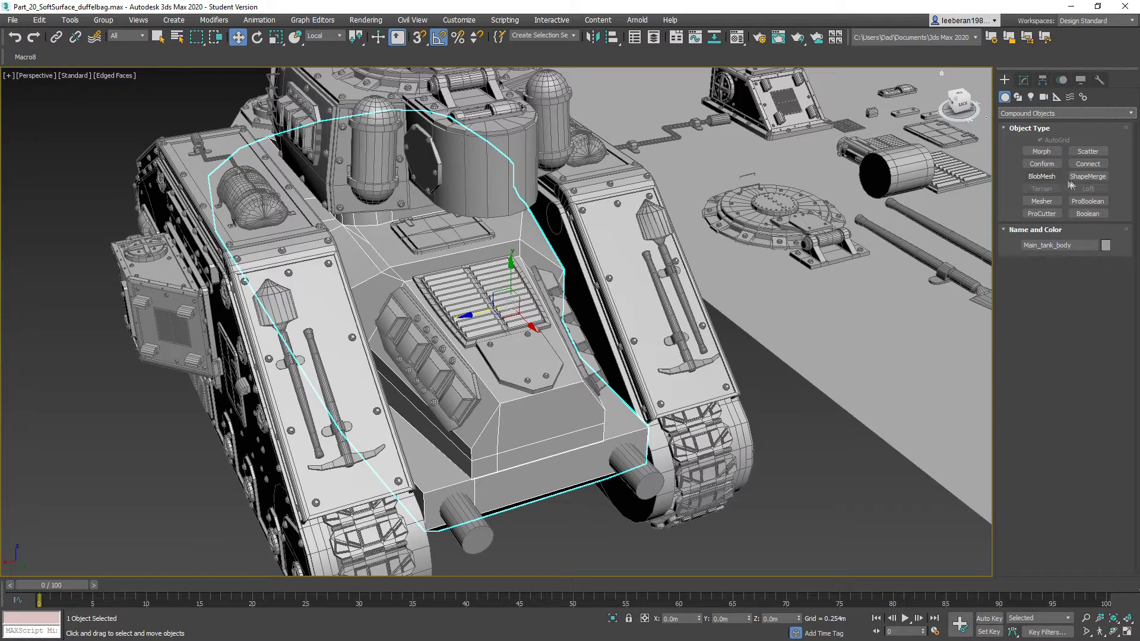
{"action": "left_click", "coordinate": [1087, 214]}
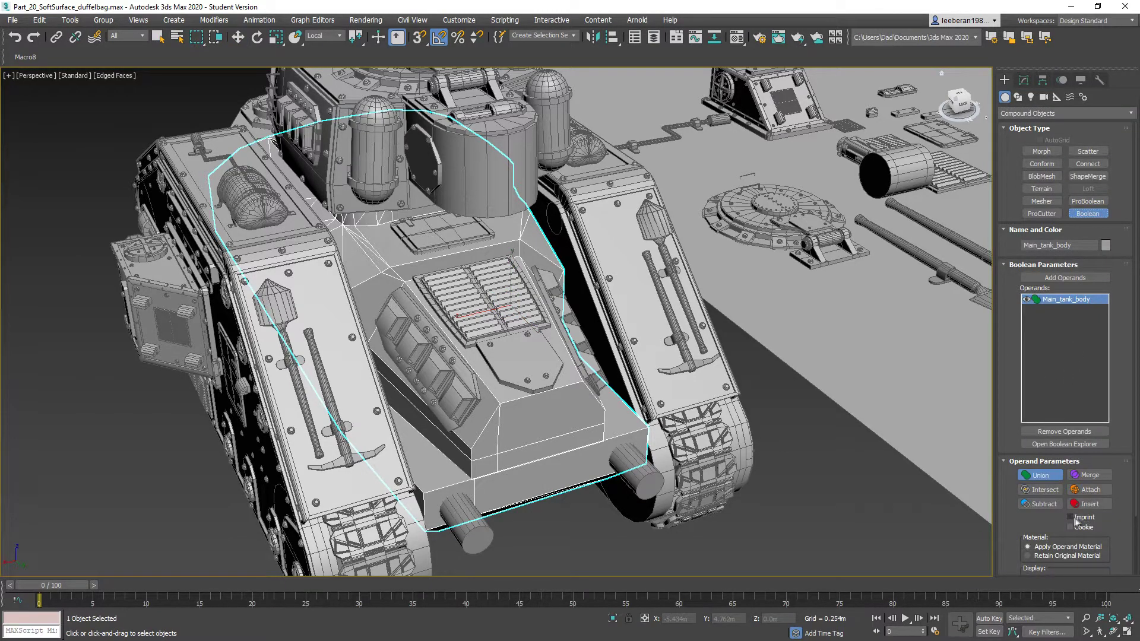
Try to intersect the main tank body with the attached exhaust cylinders in the Boolean object.
{"action": "left_click", "coordinate": [1044, 490]}
{"action": "left_click", "coordinate": [1056, 277]}
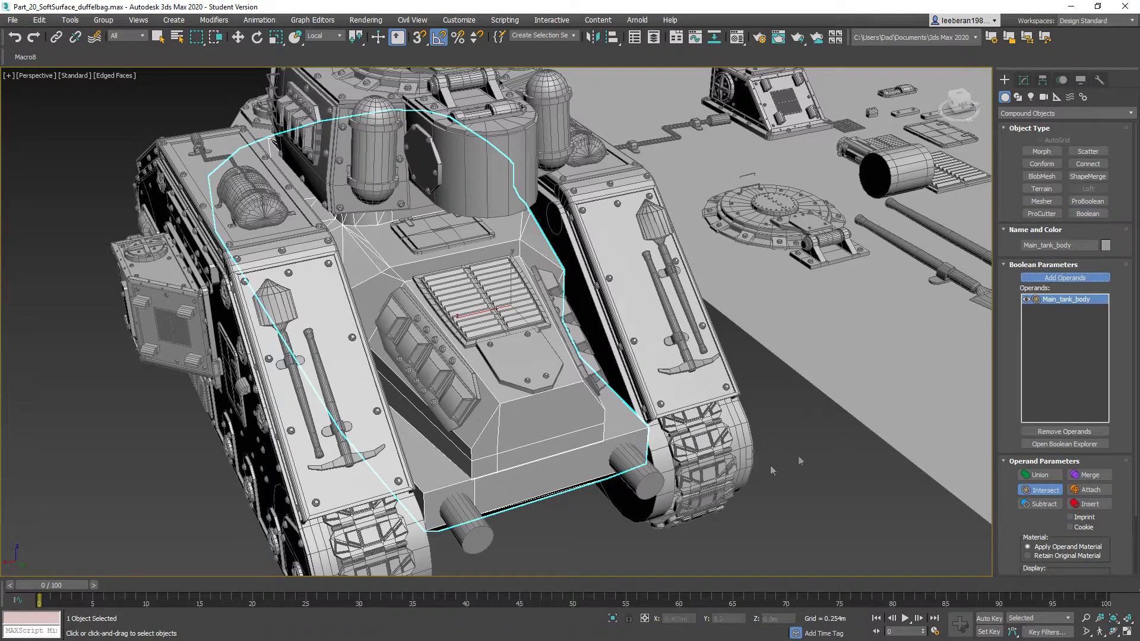
{"action": "left_click", "coordinate": [634, 470]}
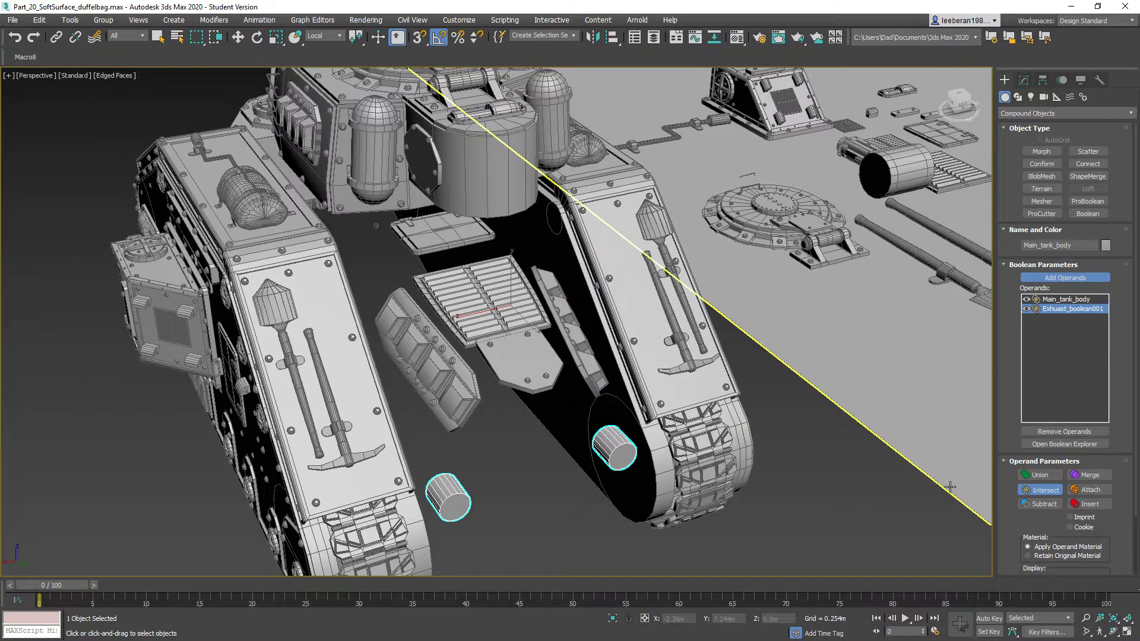
{"action": "key", "text": "ctrl+z"}
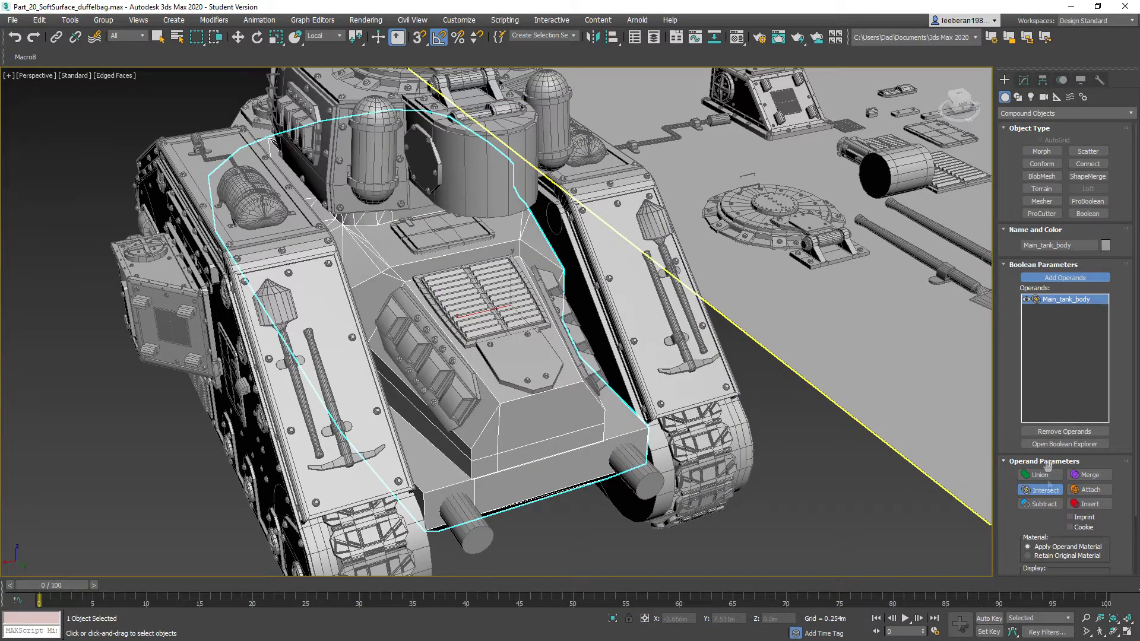
{"action": "left_click", "coordinate": [1043, 504]}
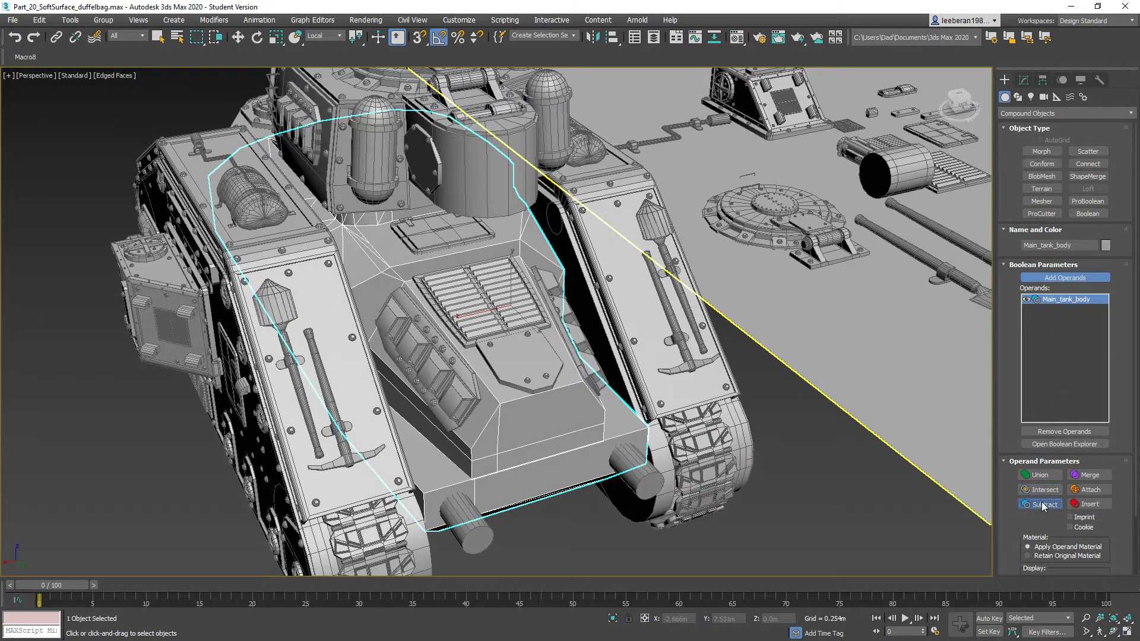
{"action": "left_click", "coordinate": [1064, 279]}
{"action": "key", "text": "w"}
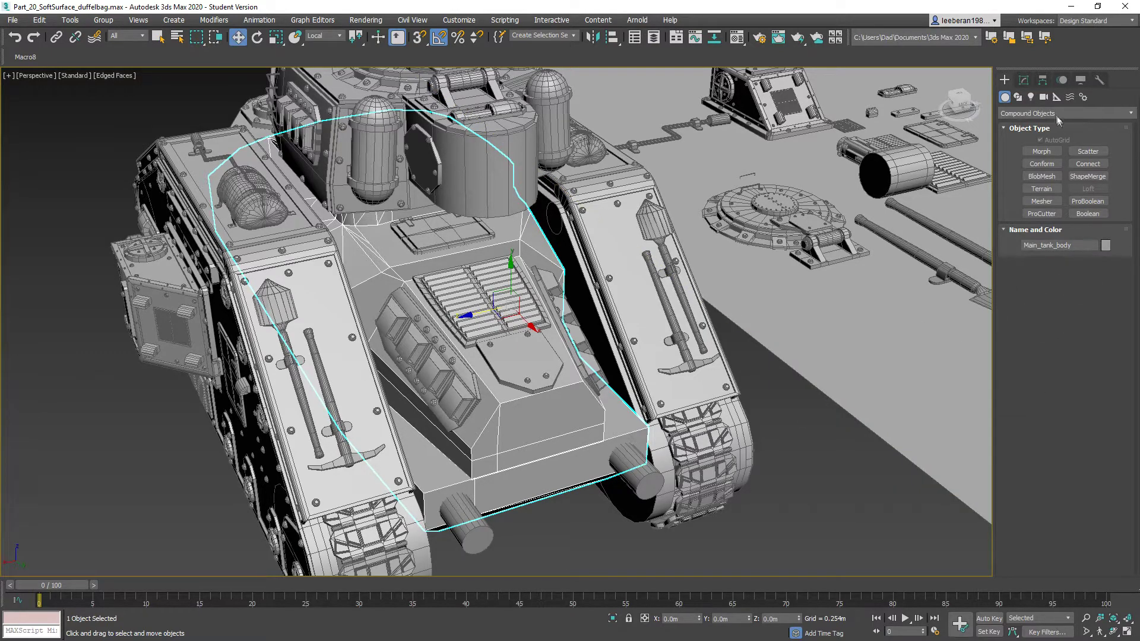
Subtract the attached exhaust cylinders from the main tank body with a Boolean operation.
{"action": "left_click", "coordinate": [1088, 214]}
{"action": "left_click", "coordinate": [1065, 278]}
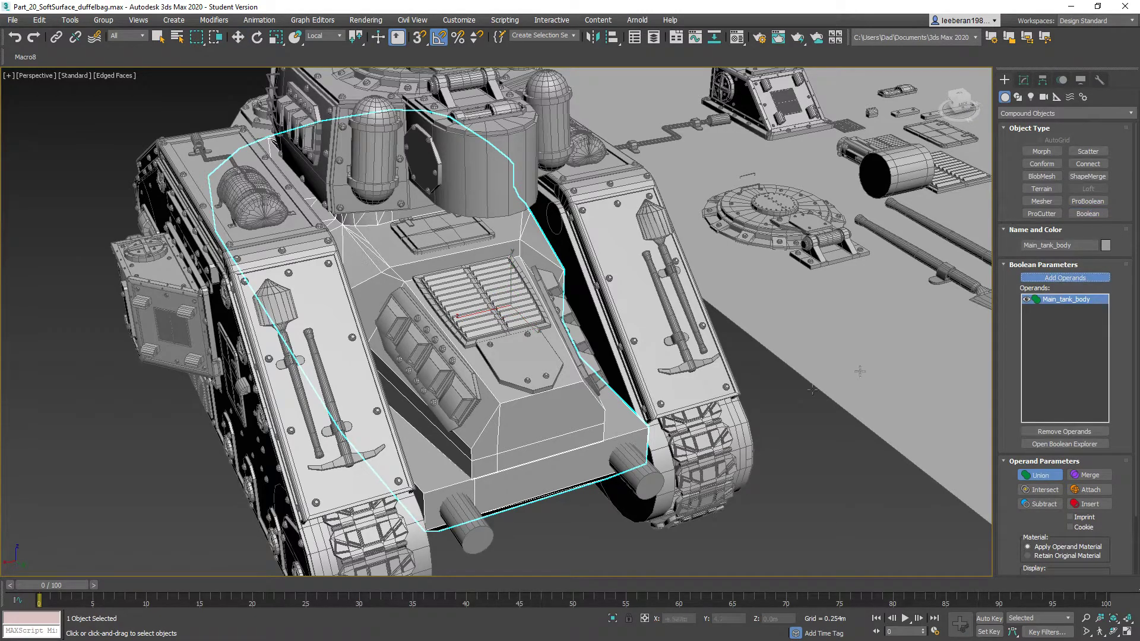
{"action": "left_click", "coordinate": [584, 461]}
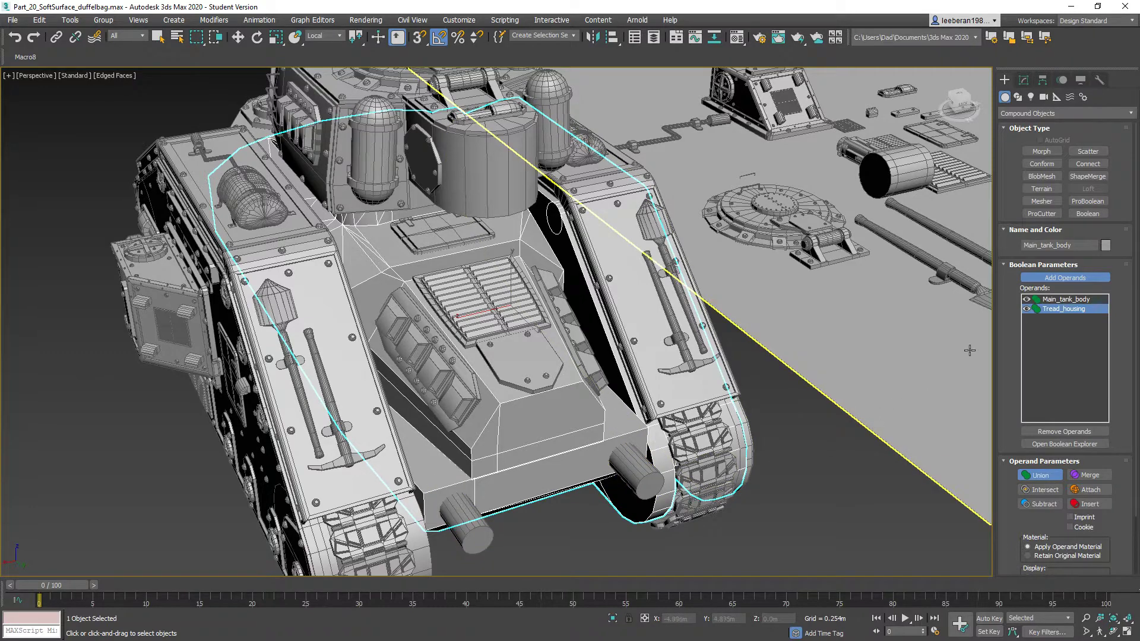
{"action": "key", "text": "ctrl+z"}
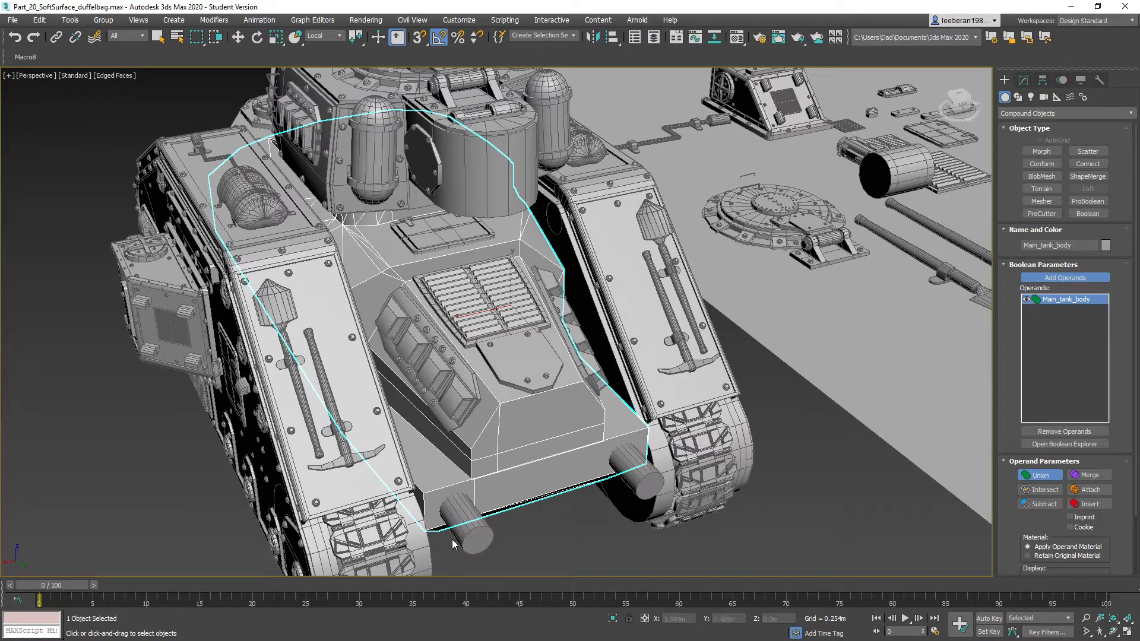
{"action": "left_click", "coordinate": [481, 527]}
{"action": "mouse_move", "coordinate": [533, 519]}
{"action": "middle_mouse_down", "text": "alt"}
{"action": "mouse_move", "coordinate": [586, 514]}
{"action": "mouse_move", "coordinate": [553, 511]}
{"action": "middle_mouse_up", "text": "alt"}
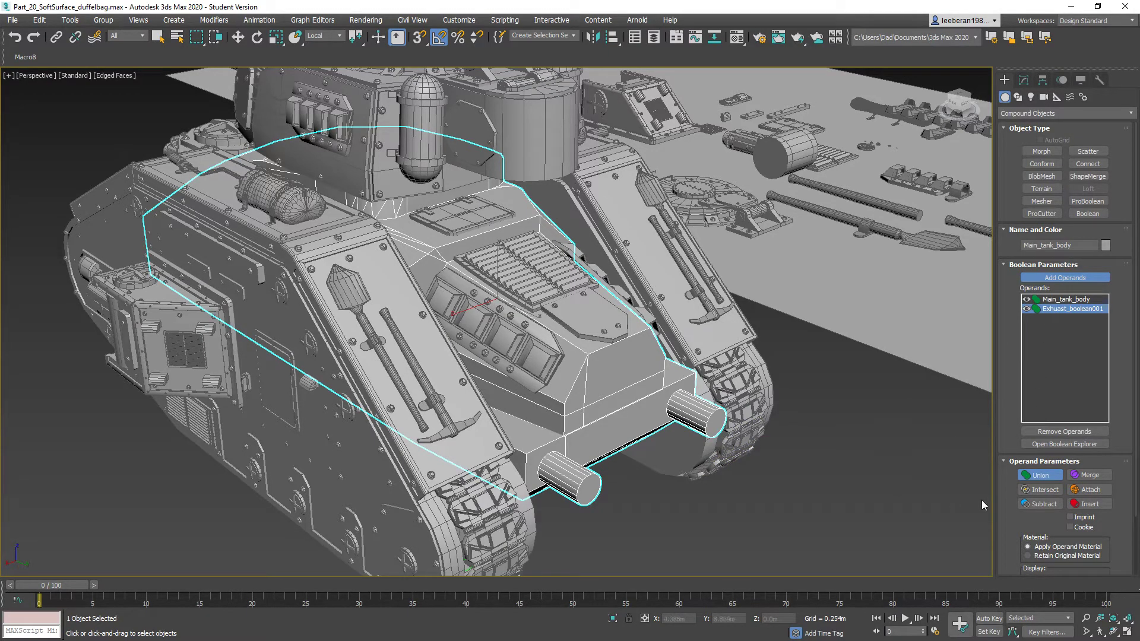
{"action": "left_click", "coordinate": [1040, 504]}
Convert the Boolean result of the main tank body to an Editable Poly.
{"action": "middle_click_drag", "start_coordinate": [727, 472], "coordinate": [677, 470], "text": "alt"}
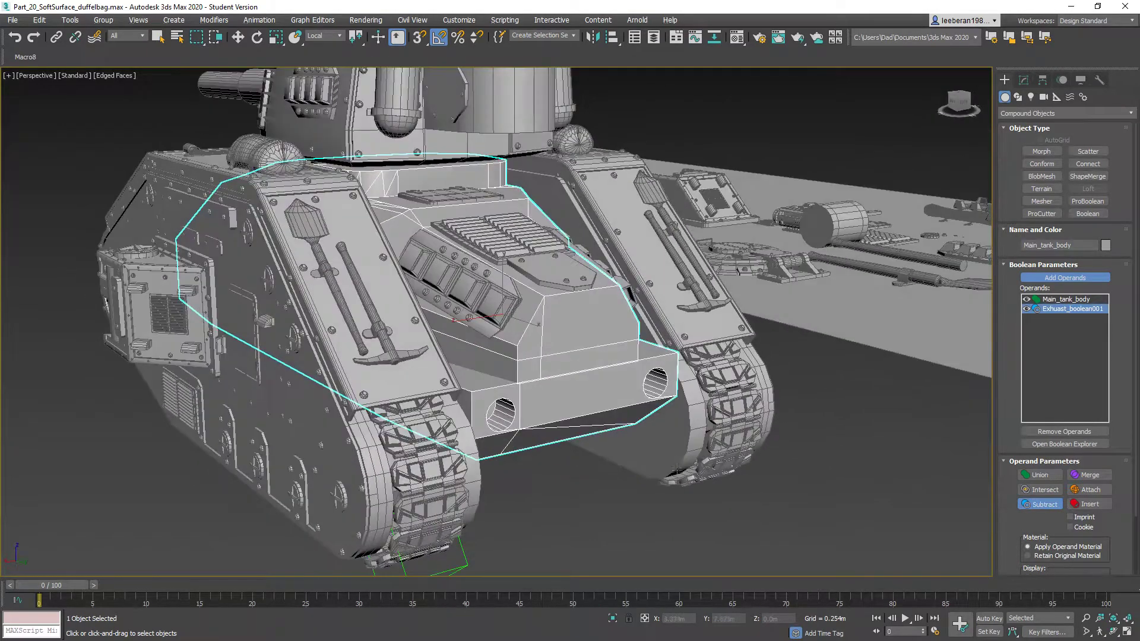
{"action": "key", "text": "w"}
{"action": "right_click", "coordinate": [614, 488]}
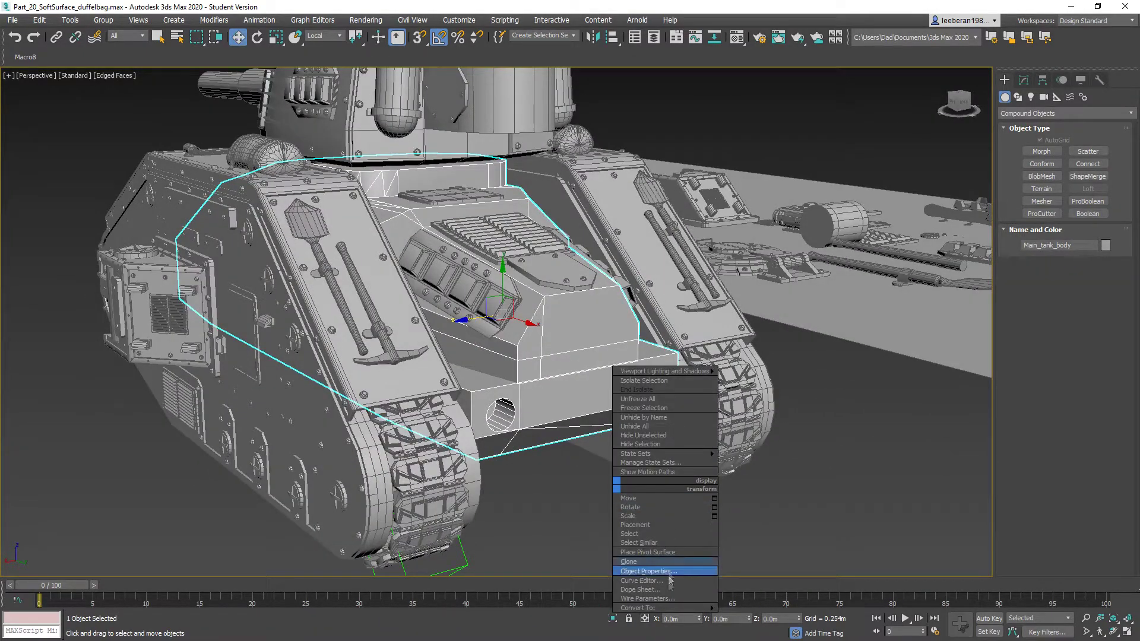
{"action": "mouse_move", "coordinate": [666, 612]}
{"action": "left_click", "coordinate": [760, 626]}
Examine the exhaust openings and their surrounding edges on the lower rear hull face.
{"action": "middle_click_drag", "start_coordinate": [667, 489], "coordinate": [634, 475], "text": "alt"}
{"action": "scroll", "coordinate": [443, 426], "scroll_direction": "up", "scroll_amount": 6}
{"action": "middle_click_drag", "start_coordinate": [443, 425], "coordinate": [460, 488]}
{"action": "scroll", "coordinate": [462, 487], "scroll_direction": "up", "scroll_amount": 3}
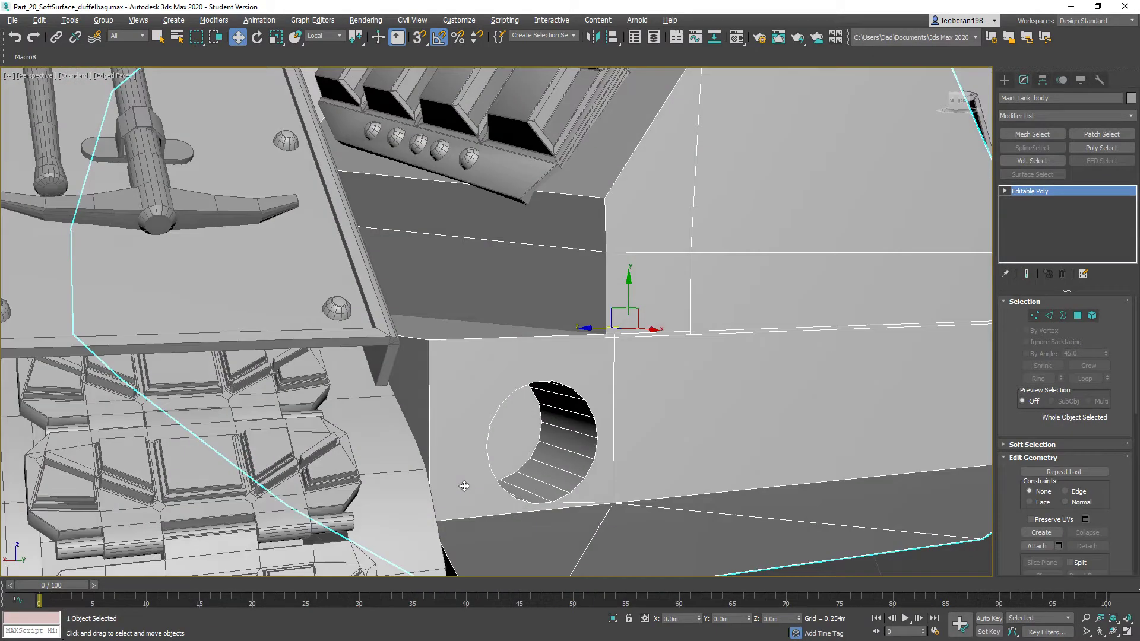
{"action": "middle_click_drag", "start_coordinate": [464, 485], "coordinate": [460, 486], "text": "alt"}
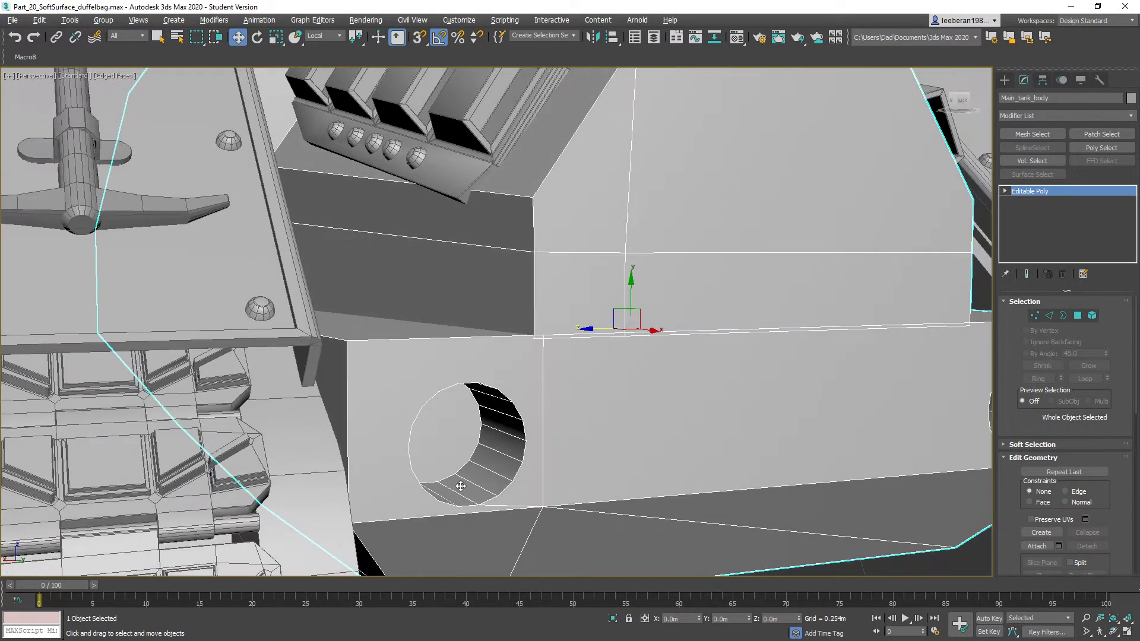
{"action": "scroll", "coordinate": [468, 486], "scroll_direction": "down", "scroll_amount": 8}
{"action": "middle_click_drag", "start_coordinate": [531, 490], "coordinate": [554, 497], "text": "alt"}
{"action": "middle_click_drag", "start_coordinate": [665, 502], "coordinate": [599, 413], "text": "alt"}
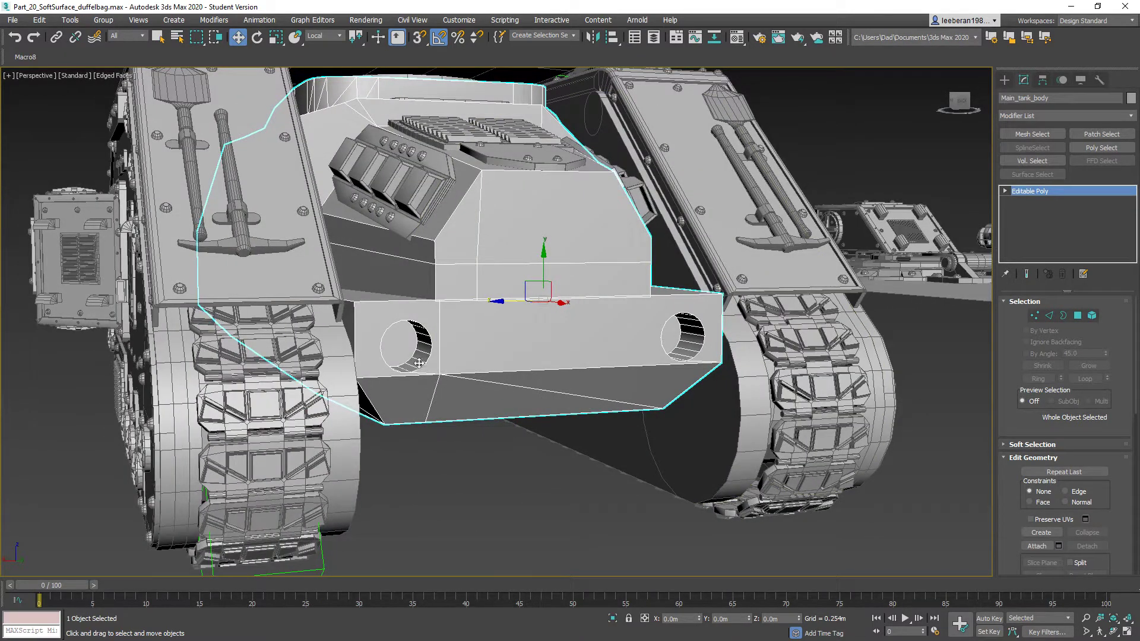
Clone the inner end face of one exhaust opening about 0.275 m outward along Y as a new object named Exhuast_pipe001.
{"action": "left_click", "coordinate": [1078, 316]}
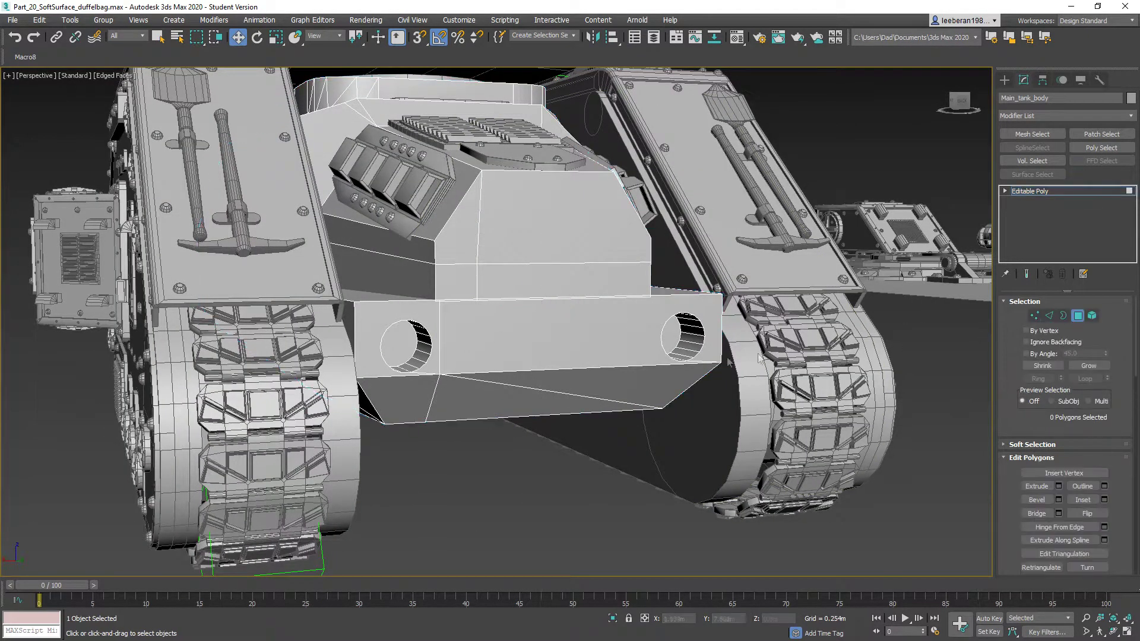
{"action": "left_click", "coordinate": [408, 354]}
{"action": "middle_click_drag", "start_coordinate": [485, 356], "coordinate": [524, 363], "text": "alt"}
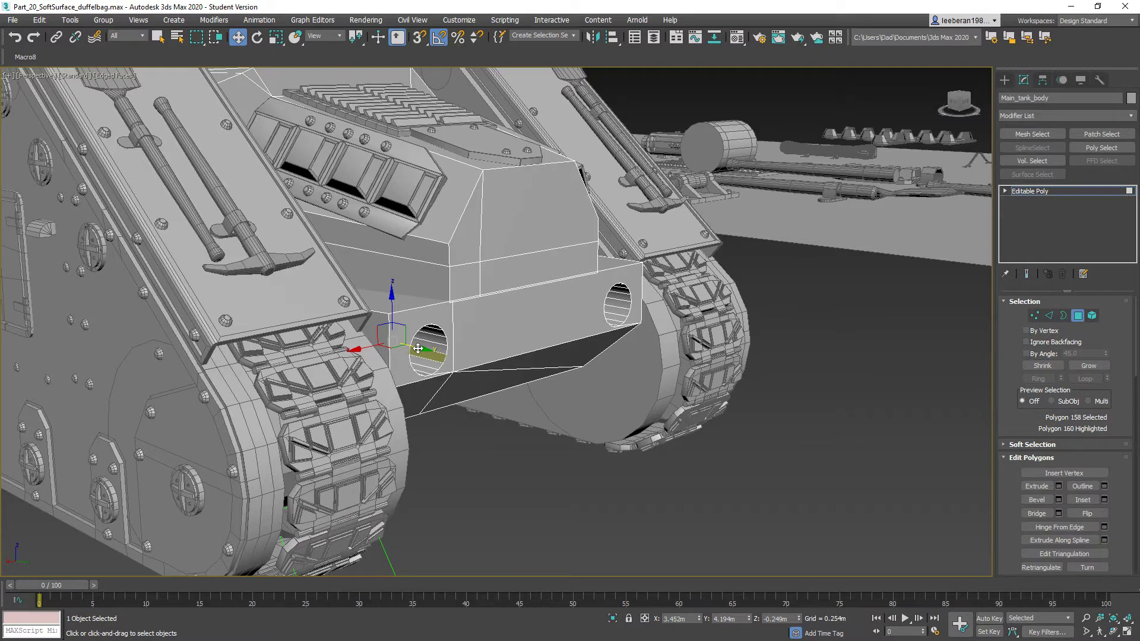
{"action": "middle_click_drag", "start_coordinate": [418, 348], "coordinate": [422, 350], "text": "alt"}
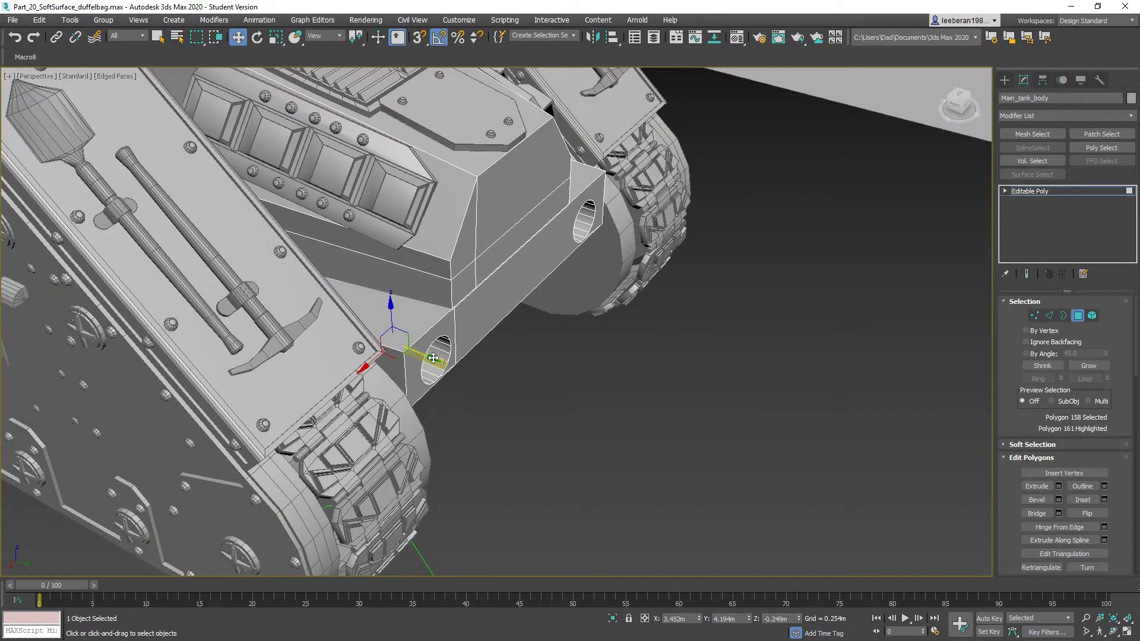
{"action": "left_click_drag", "start_coordinate": [434, 358], "coordinate": [462, 375]}
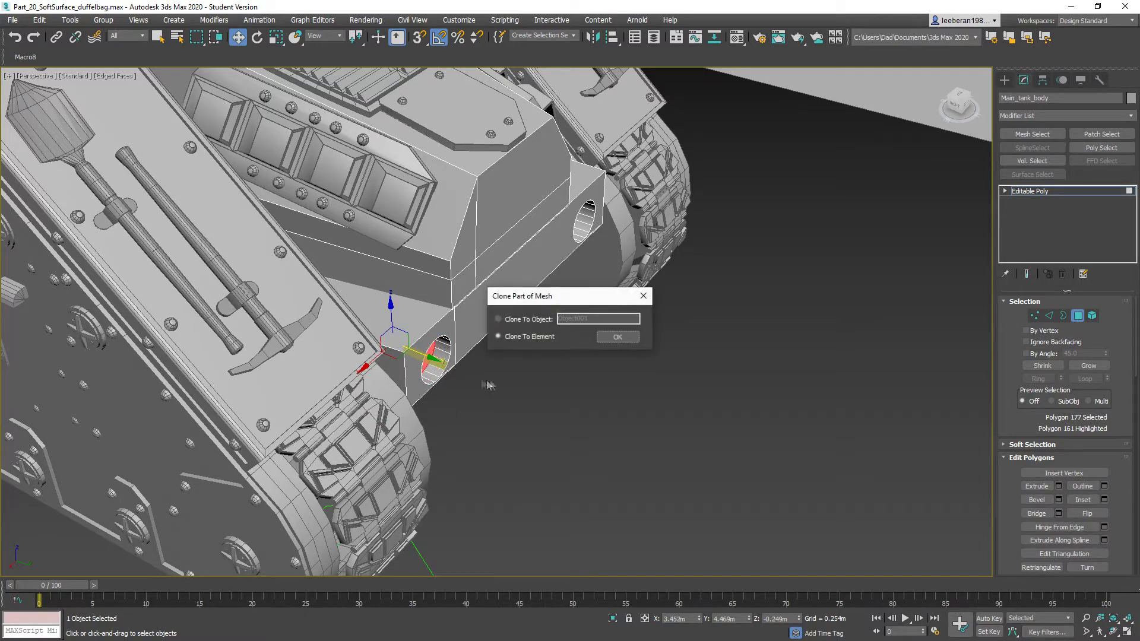
{"action": "left_click", "coordinate": [519, 319]}
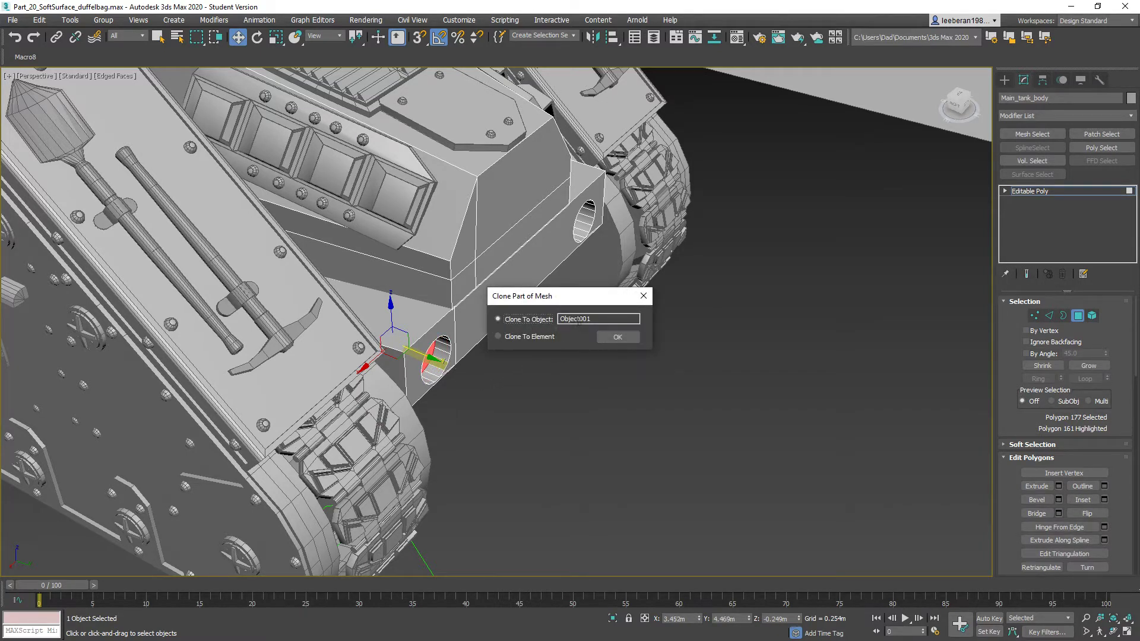
{"action": "type", "text": "Ex"}
{"action": "left_click", "coordinate": [620, 336]}
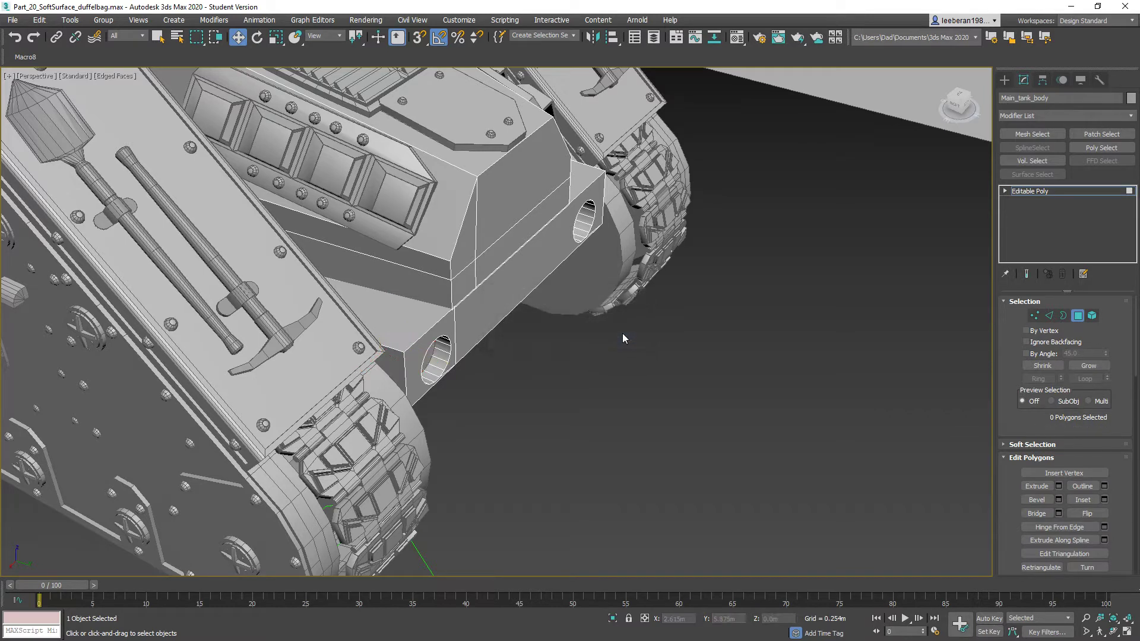
{"action": "right_click", "coordinate": [559, 368]}
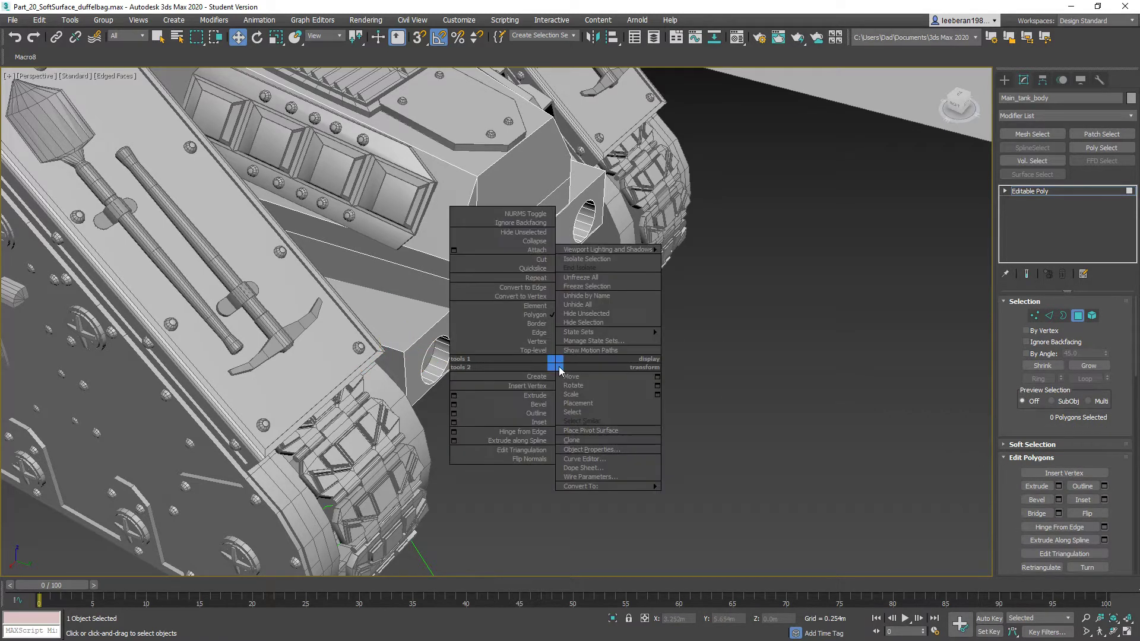
{"action": "left_click", "coordinate": [1077, 315]}
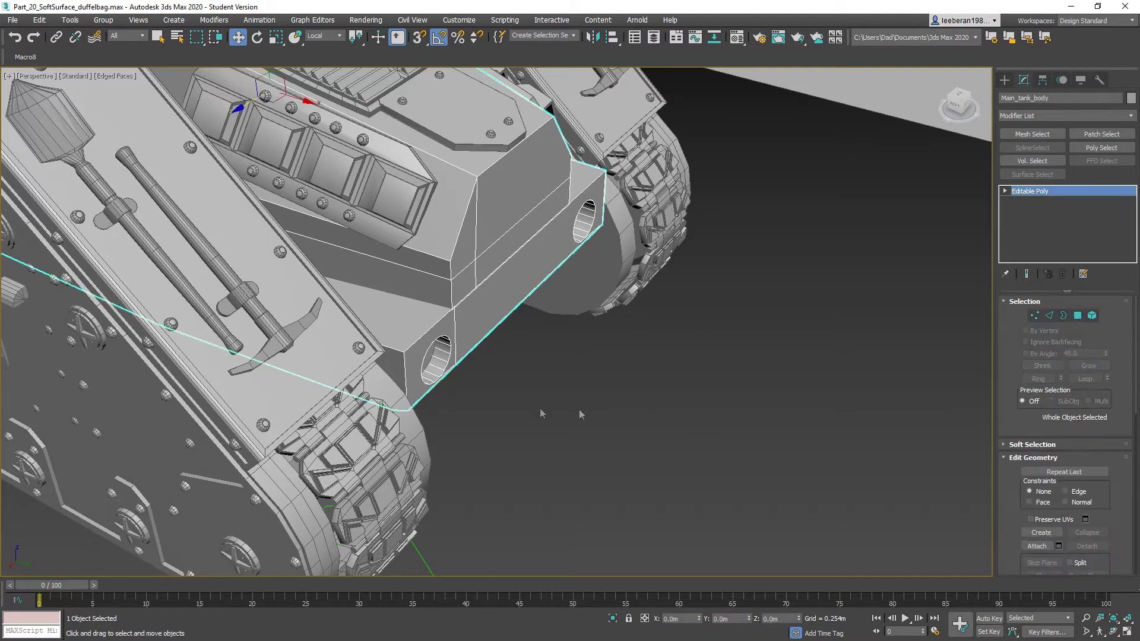
Bevel the circular polygon of Exhuast_pipe001 outward about 0.32 m to form a short pipe section.
{"action": "left_click", "coordinate": [420, 352]}
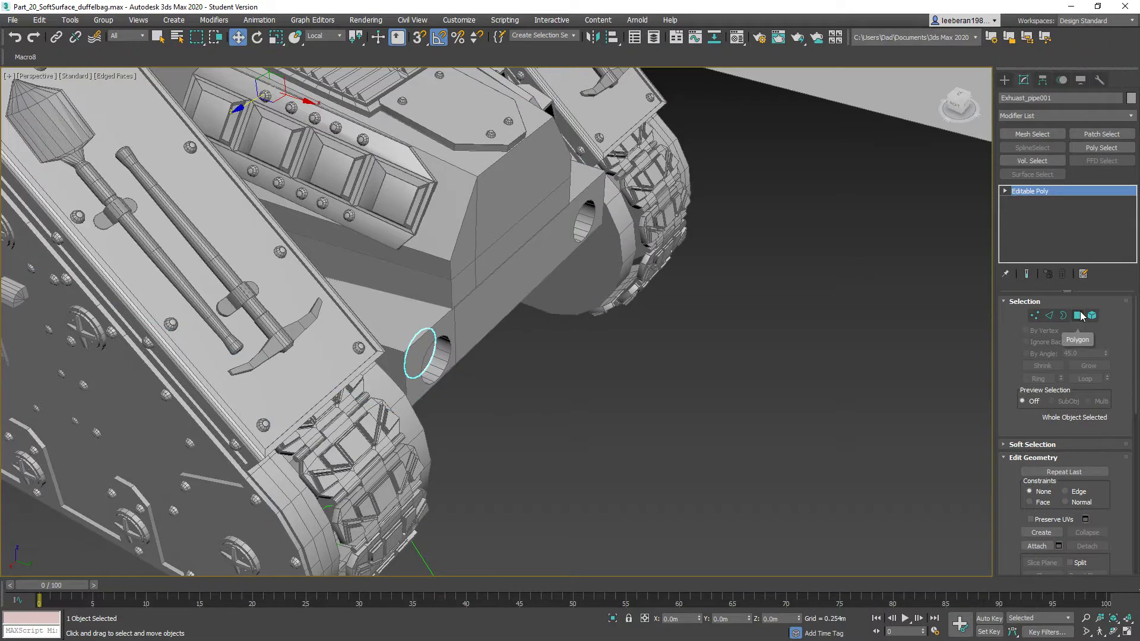
{"action": "left_click", "coordinate": [1078, 316]}
{"action": "key", "text": "q"}
{"action": "left_click", "coordinate": [1042, 500]}
{"action": "middle_click_drag", "start_coordinate": [576, 418], "coordinate": [527, 433], "text": "alt"}
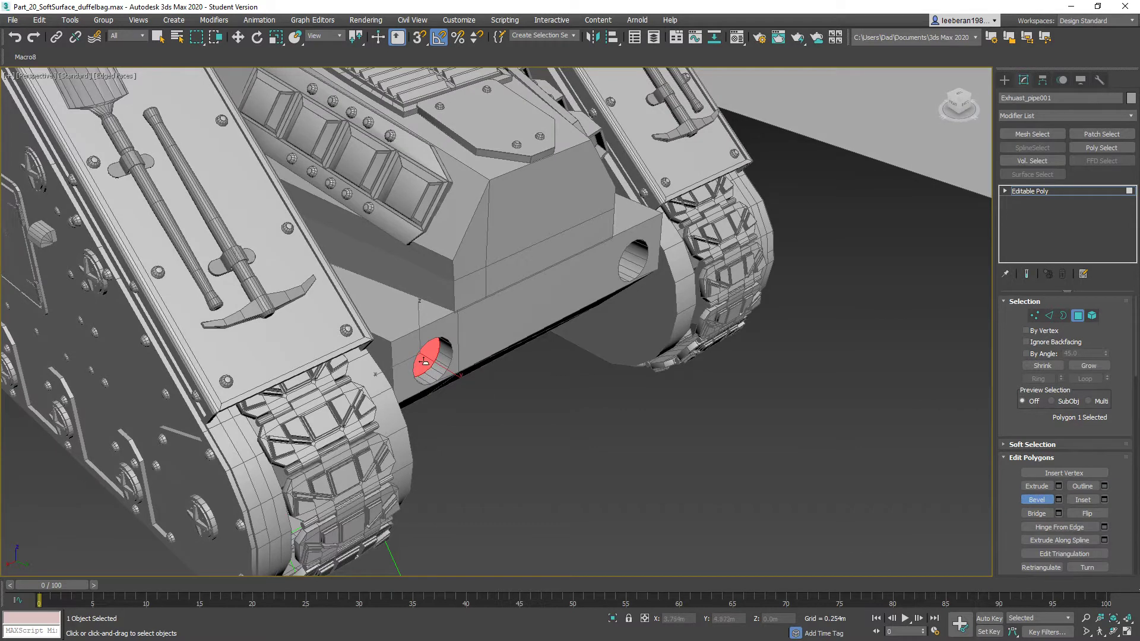
{"action": "mouse_move", "coordinate": [424, 361]}
{"action": "left_mouse_down"}
{"action": "mouse_move", "coordinate": [429, 300]}
{"action": "mouse_move", "coordinate": [436, 359]}
{"action": "left_mouse_up"}
{"action": "left_click_drag", "start_coordinate": [436, 359], "coordinate": [407, 284]}
Hinge the short exhaust pipe's end polygon 90 degrees about its upper edge using Hinge From Edge.
{"action": "middle_click_drag", "start_coordinate": [540, 423], "coordinate": [496, 416], "text": "alt"}
{"action": "scroll", "coordinate": [479, 425], "scroll_direction": "up", "scroll_amount": 5}
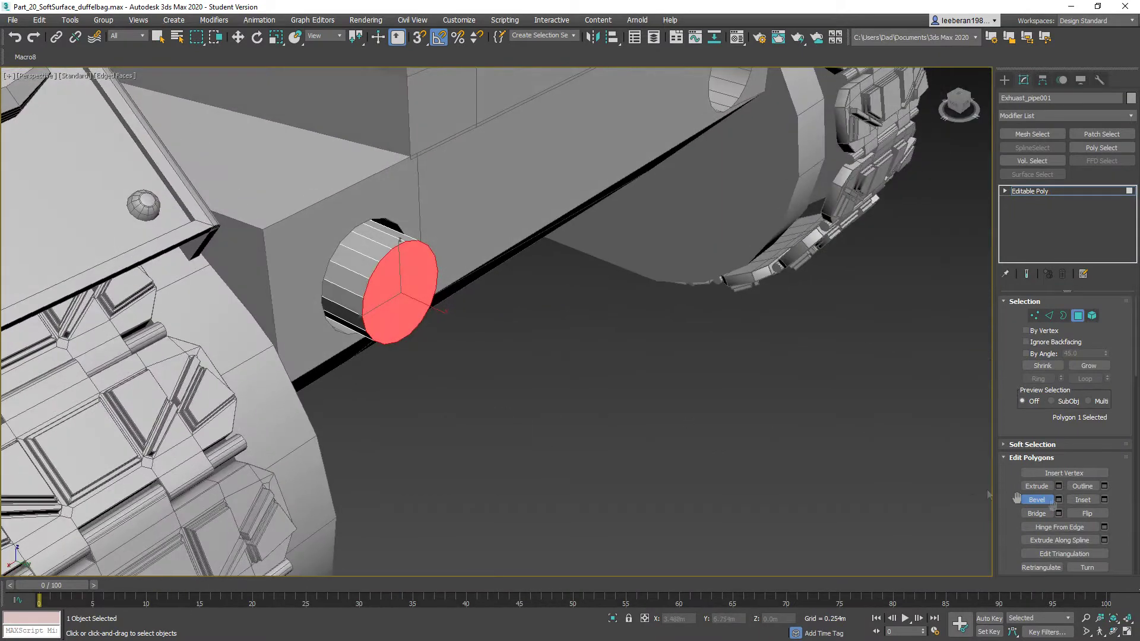
{"action": "left_click", "coordinate": [1093, 527]}
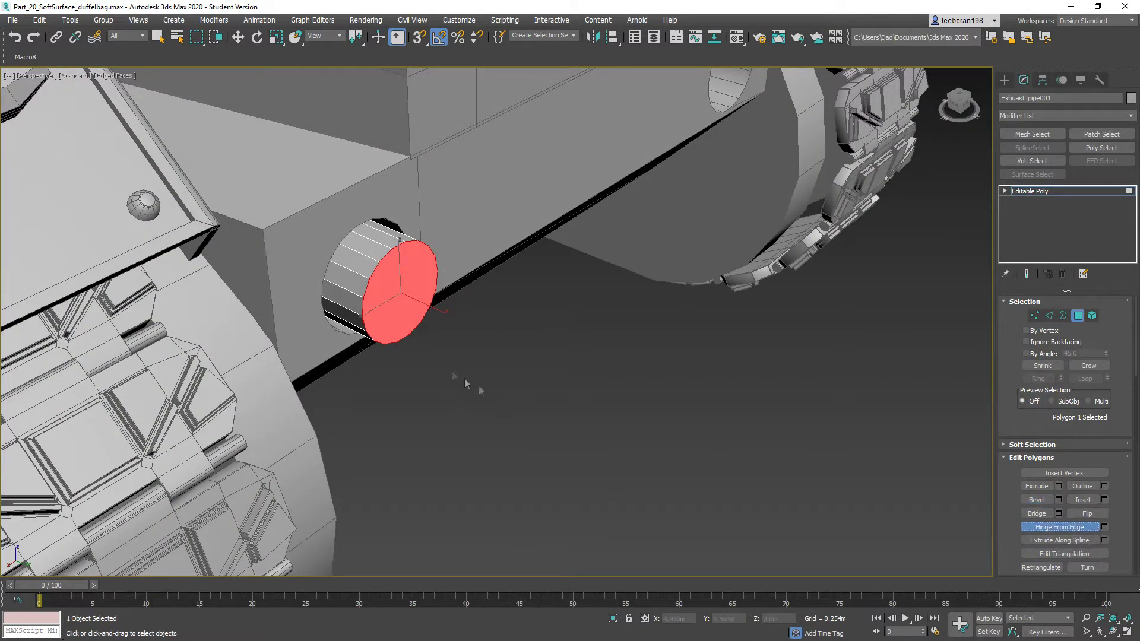
{"action": "left_click", "coordinate": [1104, 526]}
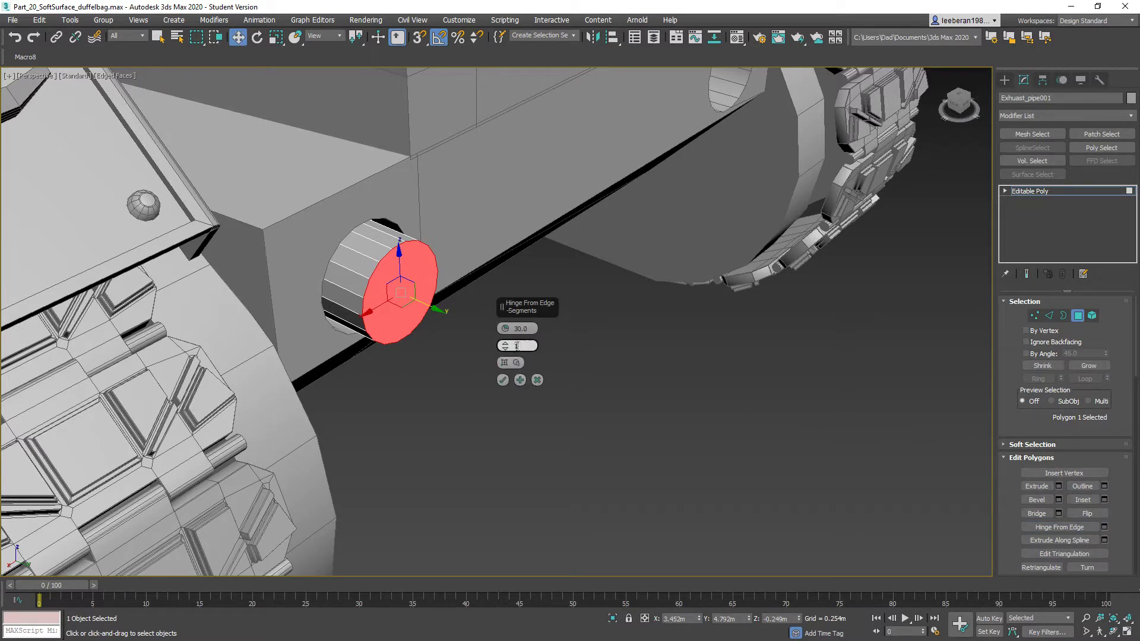
{"action": "left_click", "coordinate": [520, 328]}
{"action": "type", "text": "90"}
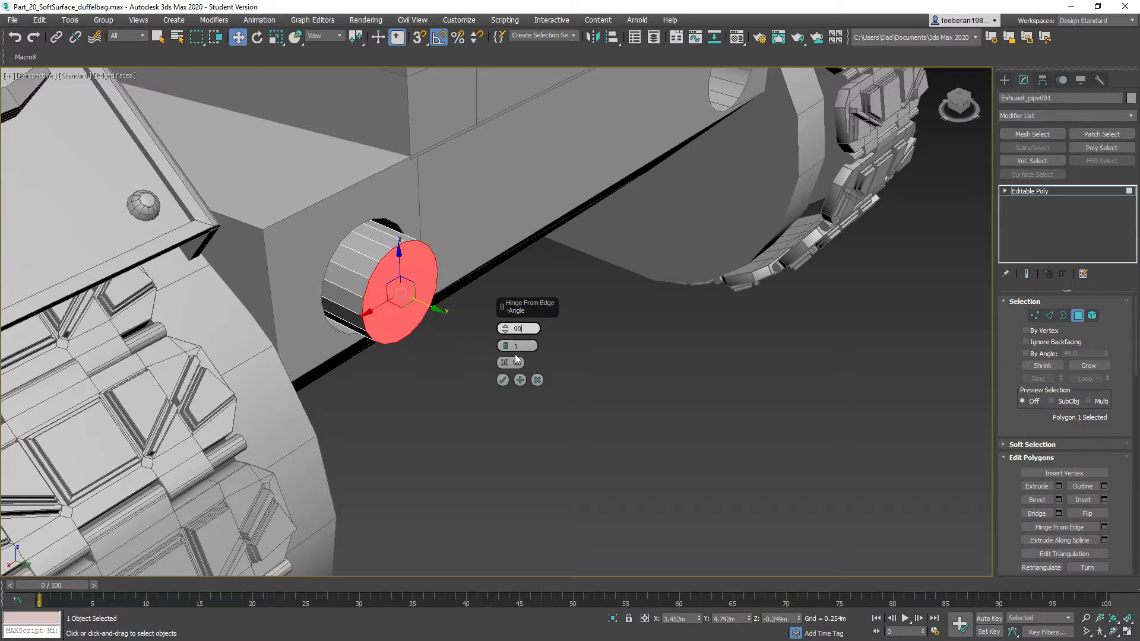
{"action": "left_click", "coordinate": [515, 362]}
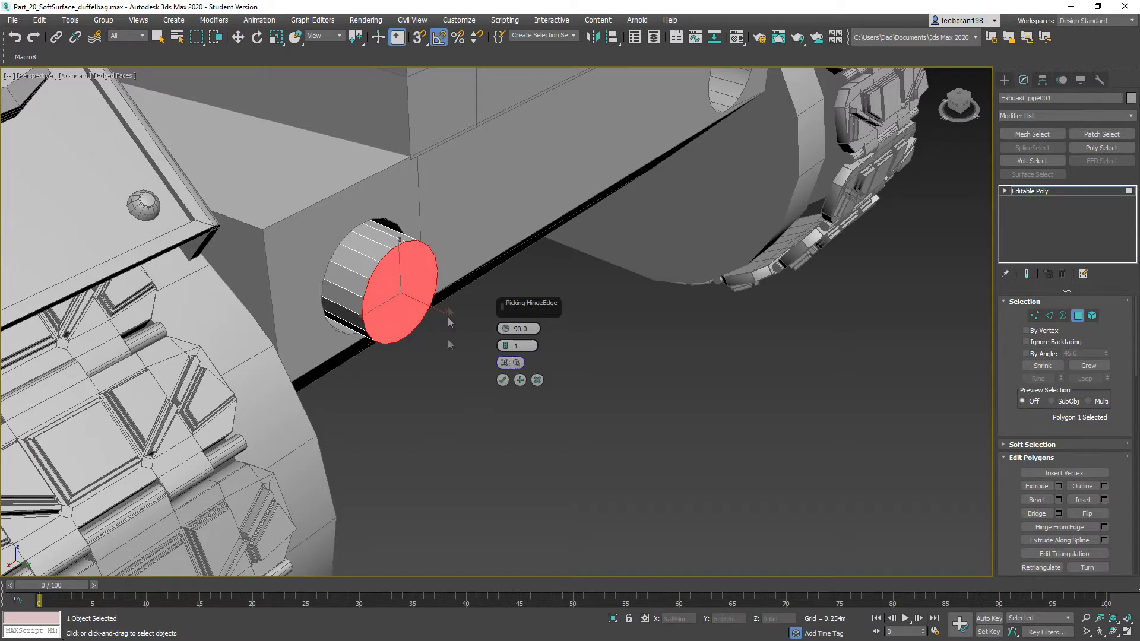
{"action": "left_click", "coordinate": [397, 239]}
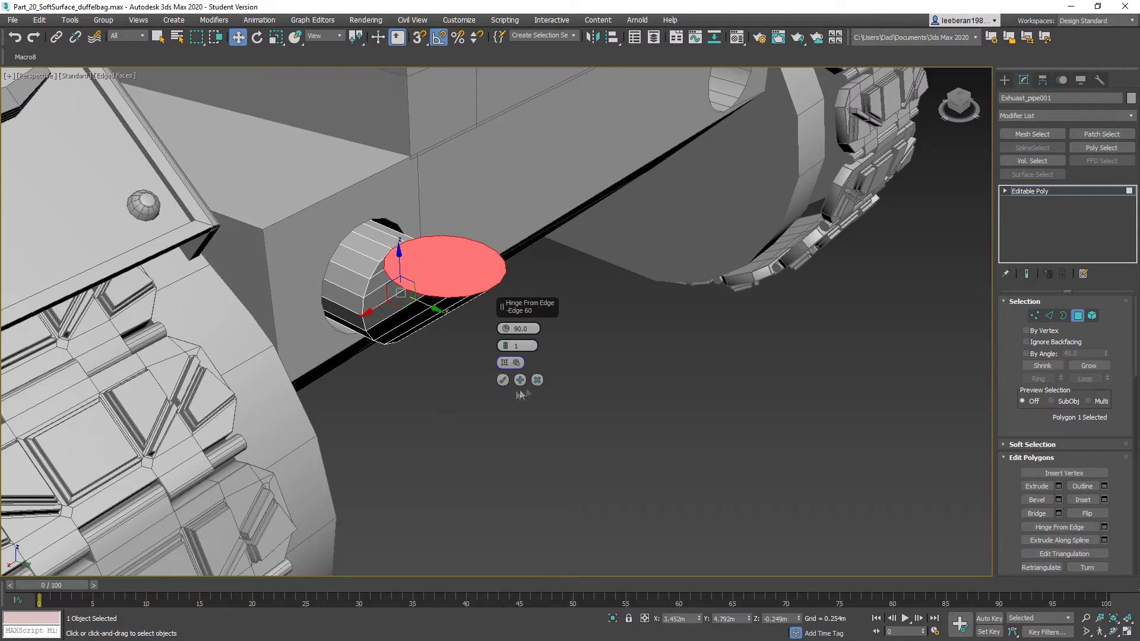
Set the hinge to 5 segments and commit it as a rounded elbow facing upward.
{"action": "left_click", "coordinate": [506, 343]}
{"action": "left_click", "coordinate": [505, 344]}
{"action": "left_click", "coordinate": [506, 343]}
{"action": "left_click", "coordinate": [506, 347]}
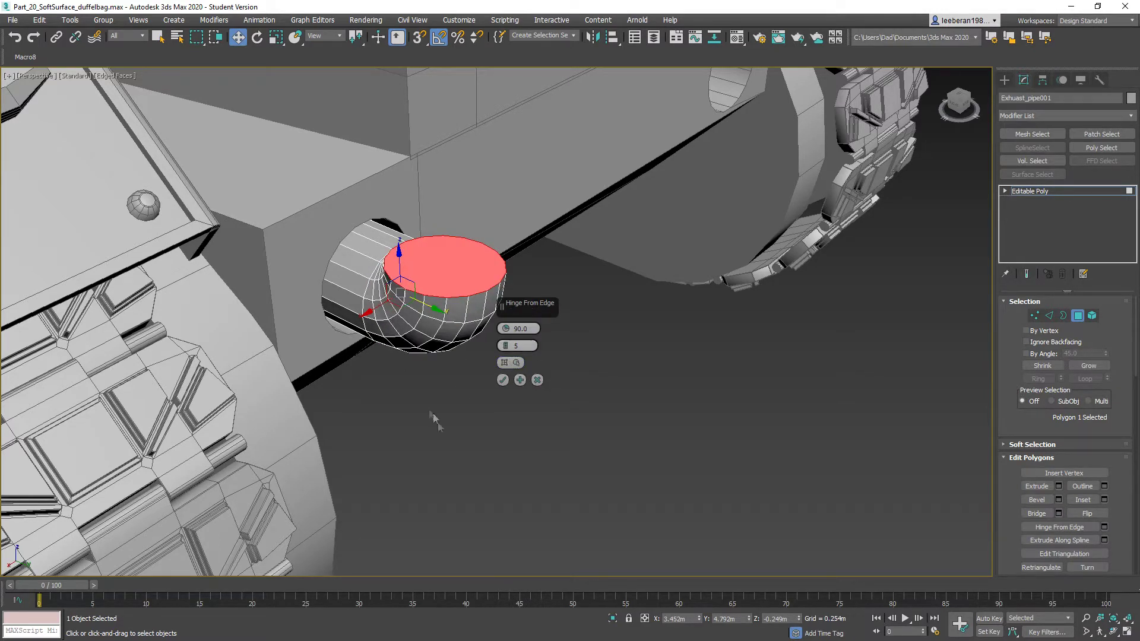
{"action": "middle_click_drag", "start_coordinate": [465, 454], "coordinate": [507, 417], "text": "alt"}
{"action": "left_click", "coordinate": [503, 380]}
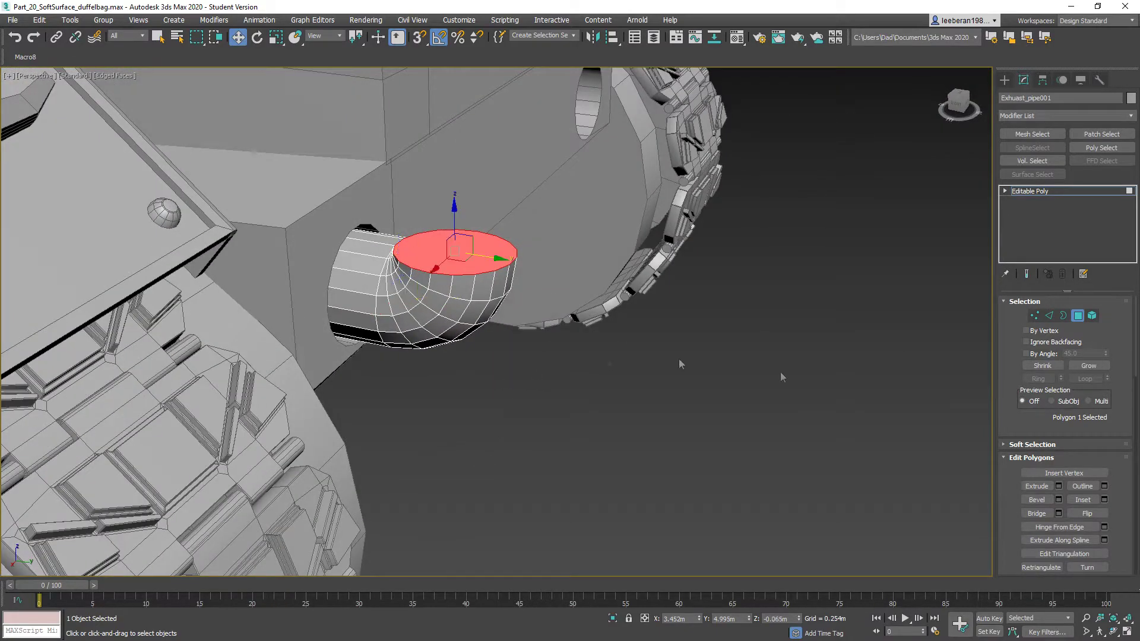
Bevel the elbow's top polygon slightly upward, then outward and back down to form a wider lip around the pipe.
{"action": "left_click", "coordinate": [1037, 500]}
{"action": "left_click_drag", "start_coordinate": [485, 262], "coordinate": [487, 222]}
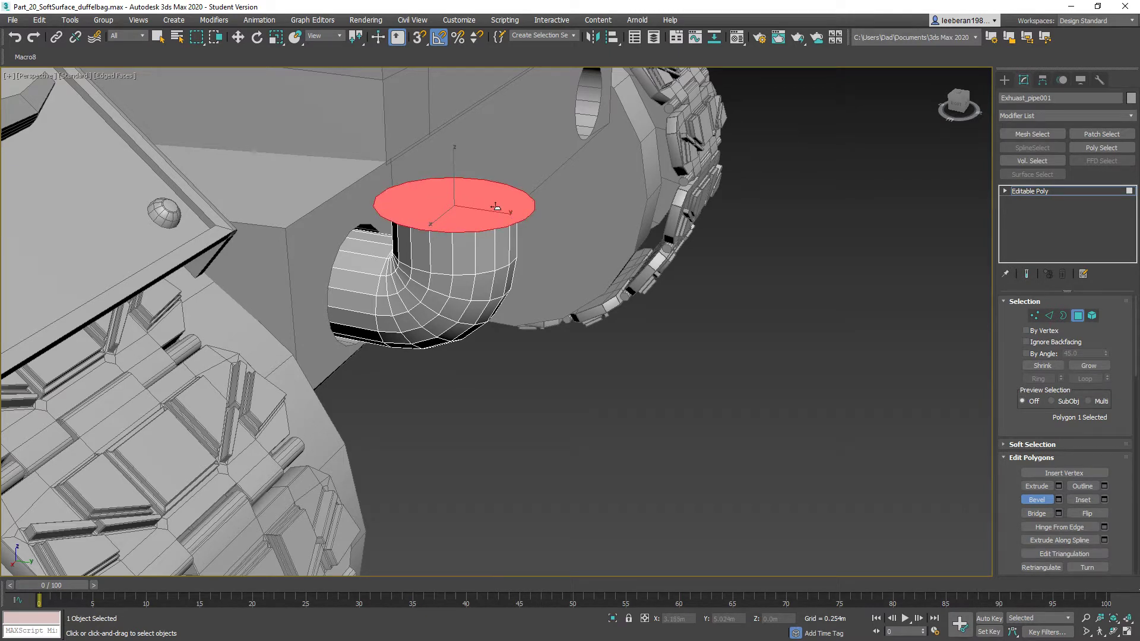
{"action": "left_click_drag", "start_coordinate": [494, 210], "coordinate": [495, 235]}
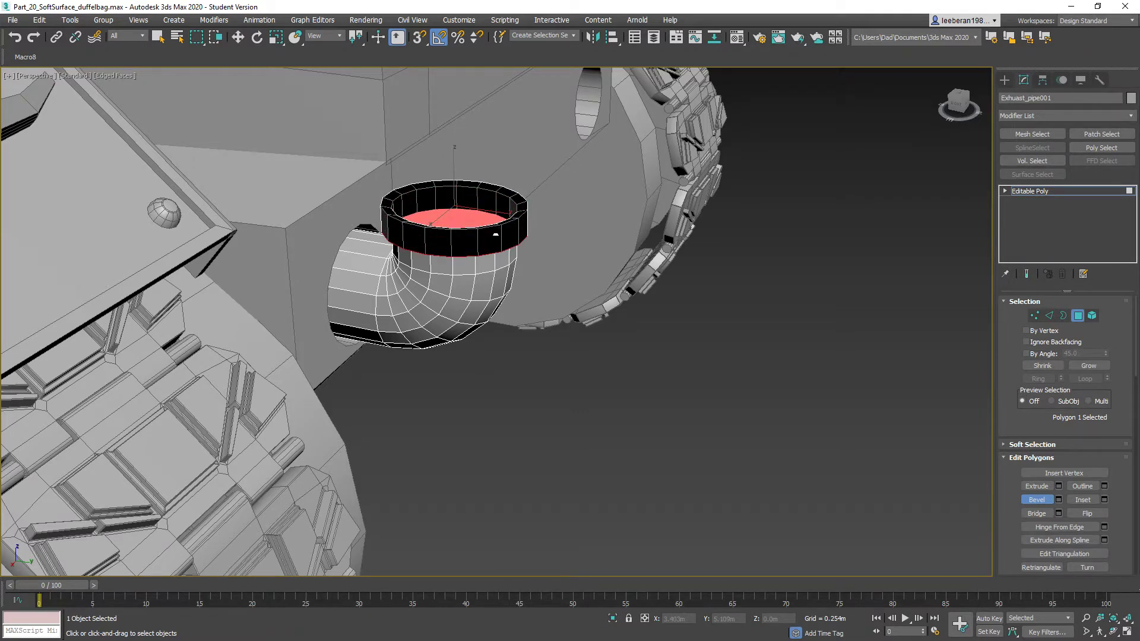
{"action": "left_click", "coordinate": [496, 235]}
{"action": "left_click", "coordinate": [493, 239]}
{"action": "key", "text": "ctrl+z"}
{"action": "middle_click_drag", "start_coordinate": [488, 283], "coordinate": [488, 212], "text": "alt"}
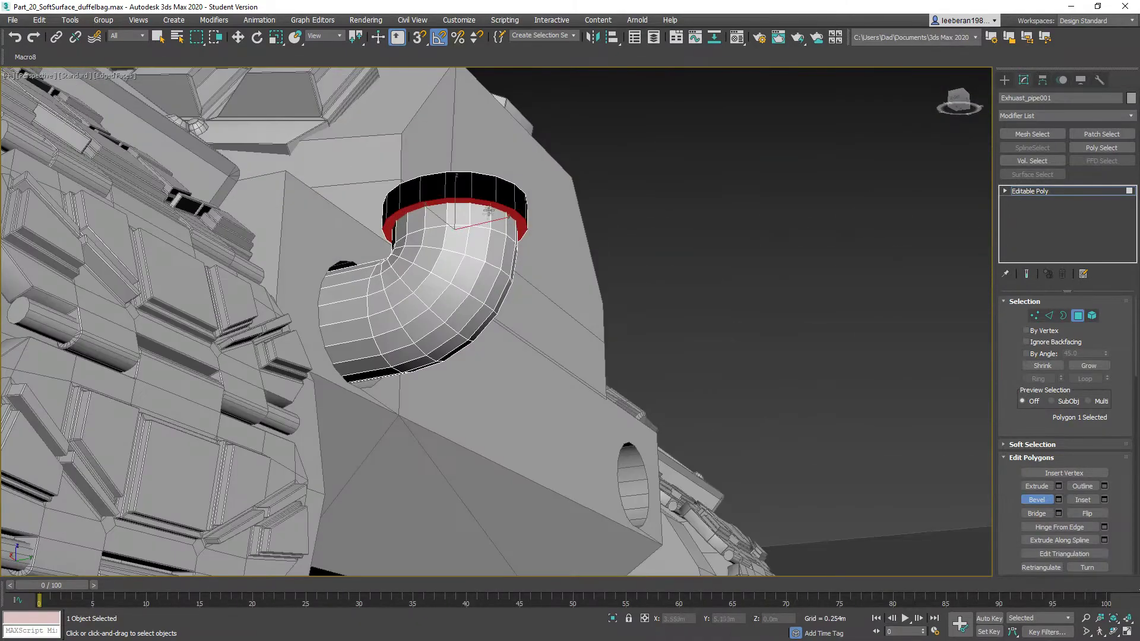
{"action": "left_click_drag", "start_coordinate": [494, 205], "coordinate": [495, 208]}
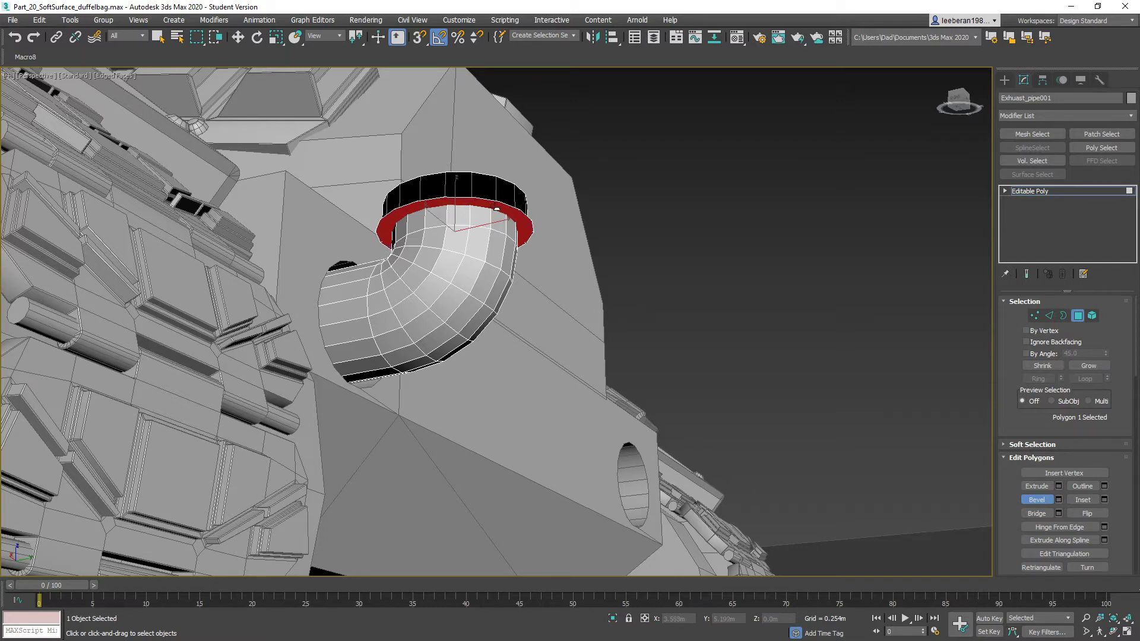
Extend the widened polygon straight up into a tall muffler cylinder, raising its top to about 0.94 m in Z.
{"action": "left_click_drag", "start_coordinate": [497, 206], "coordinate": [502, 76]}
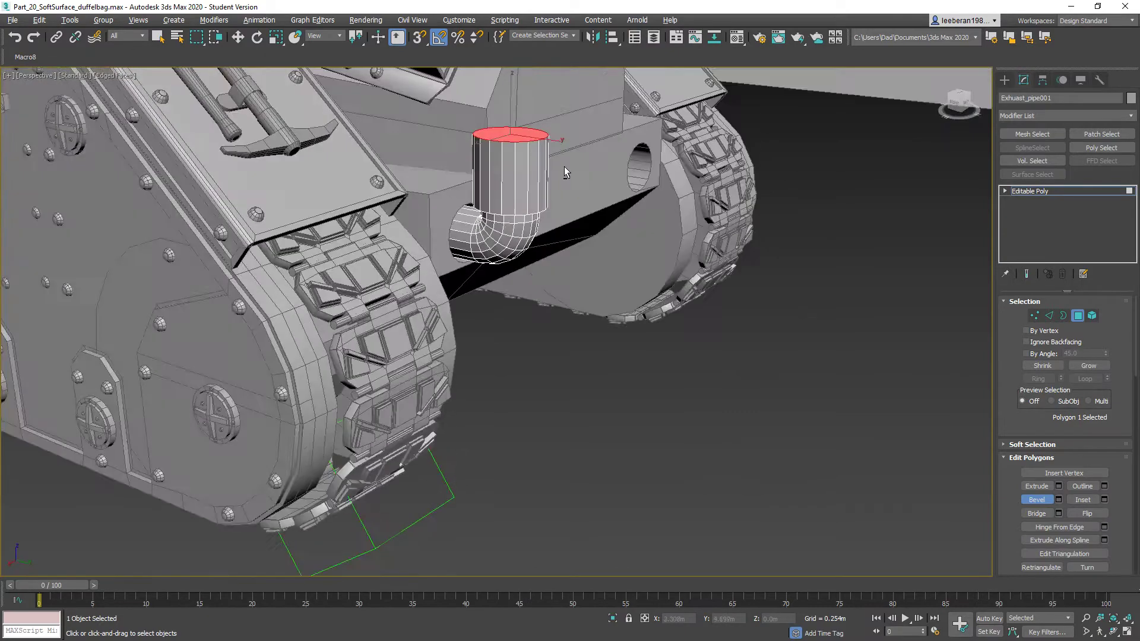
{"action": "key", "text": "w"}
{"action": "middle_click_drag", "start_coordinate": [591, 209], "coordinate": [496, 304], "text": "alt"}
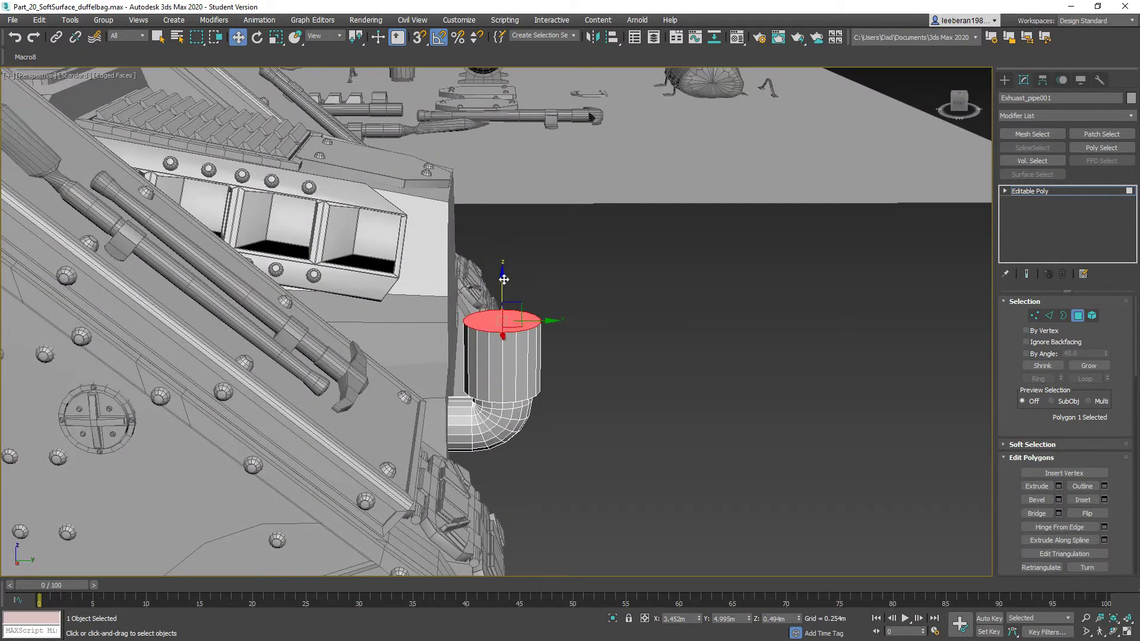
{"action": "left_click_drag", "start_coordinate": [504, 279], "coordinate": [504, 220]}
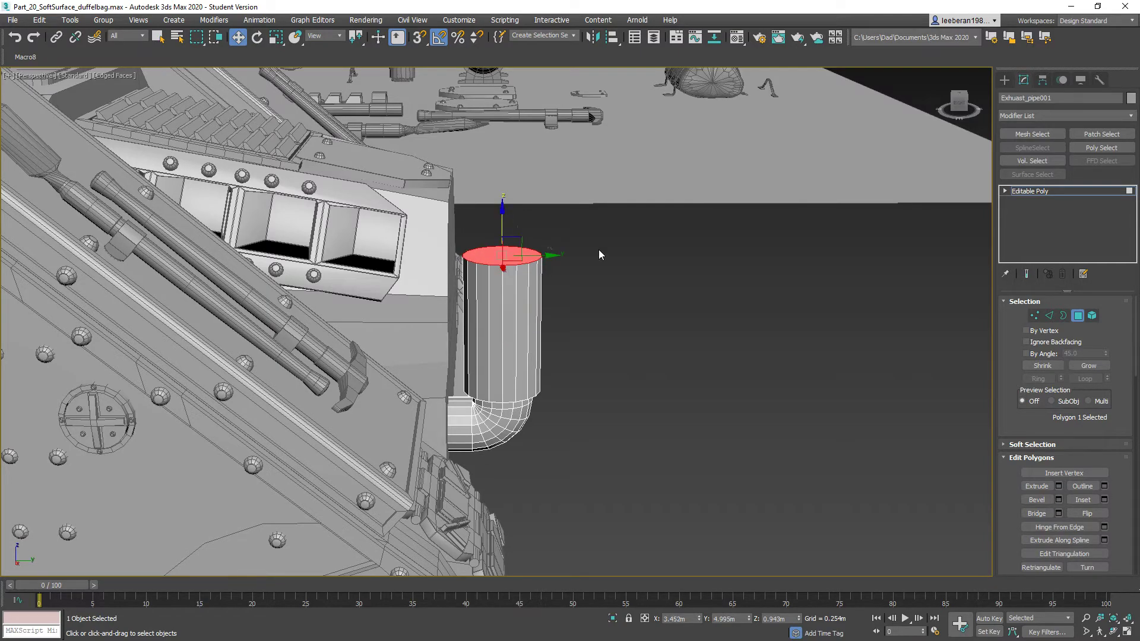
Bevel the muffler's top polygon into a small chamfered rim and sink the inner face below it.
{"action": "middle_click_drag", "start_coordinate": [600, 252], "coordinate": [572, 262], "text": "alt"}
{"action": "left_click", "coordinate": [1036, 499]}
{"action": "middle_click_drag", "start_coordinate": [724, 394], "coordinate": [698, 397], "text": "alt"}
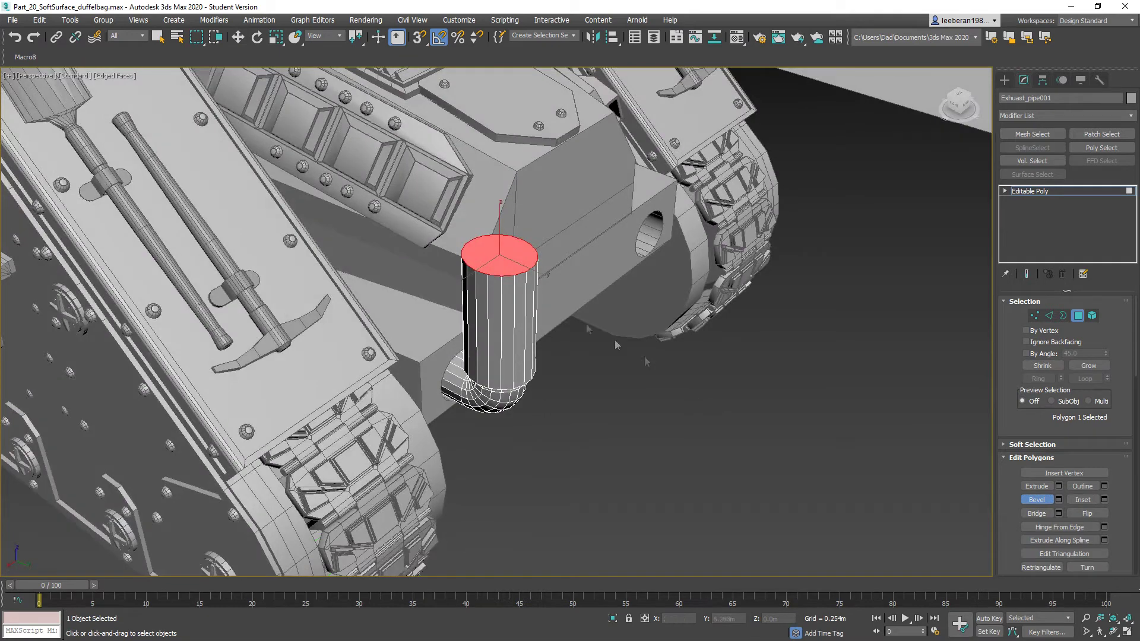
{"action": "left_click_drag", "start_coordinate": [513, 260], "coordinate": [514, 254]}
{"action": "left_click", "coordinate": [514, 253]}
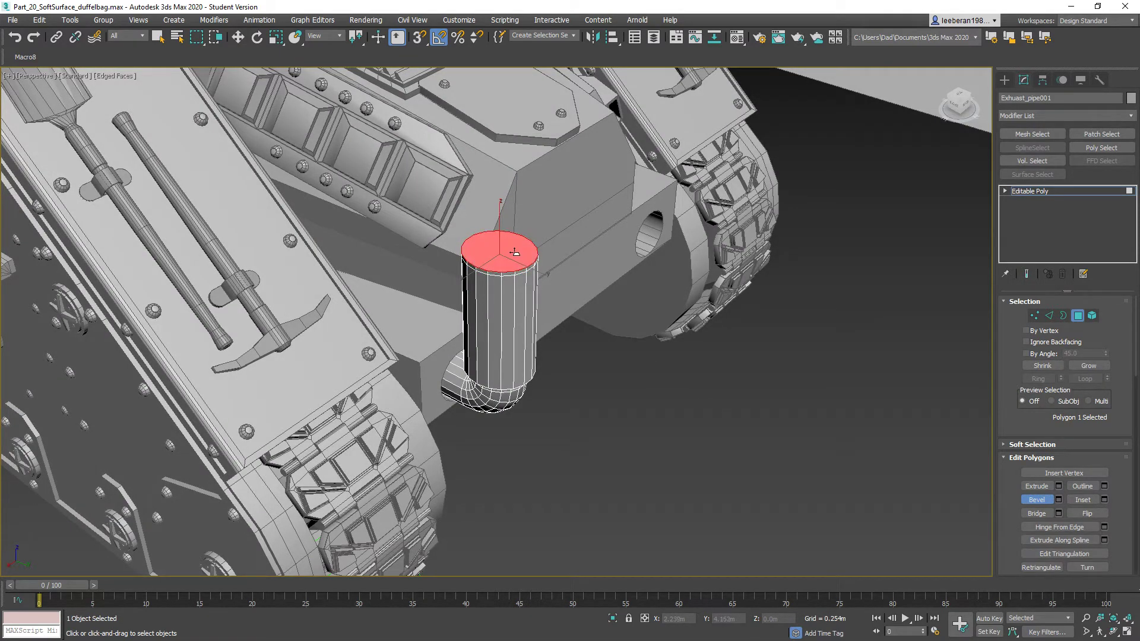
{"action": "left_click_drag", "start_coordinate": [515, 253], "coordinate": [513, 260]}
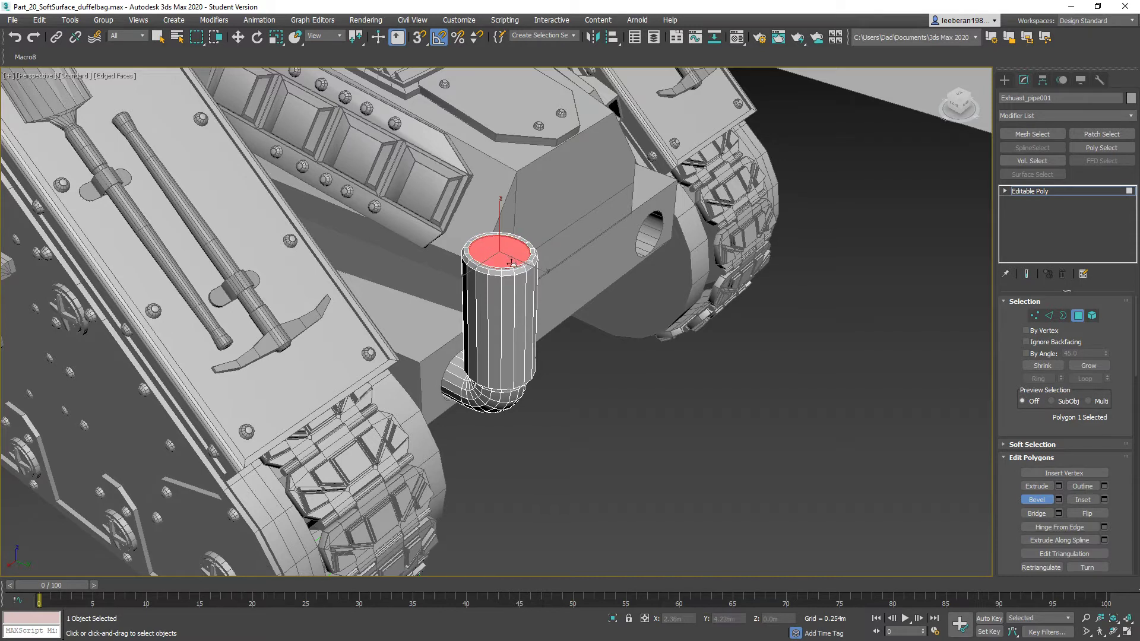
{"action": "left_click_drag", "start_coordinate": [512, 263], "coordinate": [509, 289]}
{"action": "left_click", "coordinate": [509, 262]}
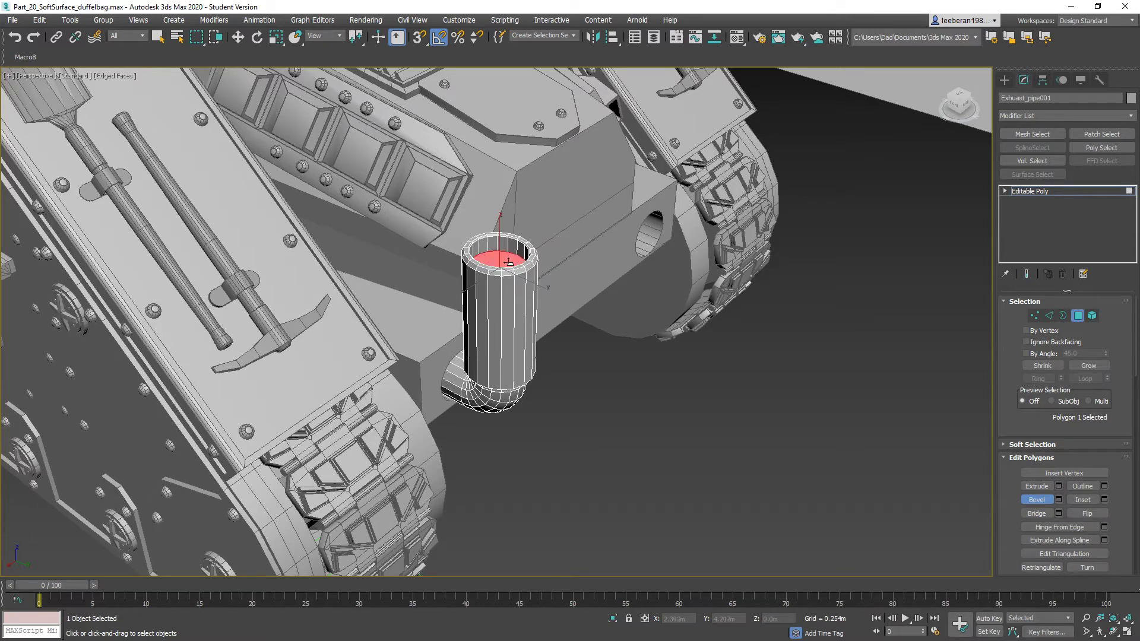
Bevel the recessed polygon upward into a narrower pipe section, ending at about 1.29 m in Z.
{"action": "key", "text": "F2"}
{"action": "key", "text": "F2"}
{"action": "left_click_drag", "start_coordinate": [509, 263], "coordinate": [502, 153]}
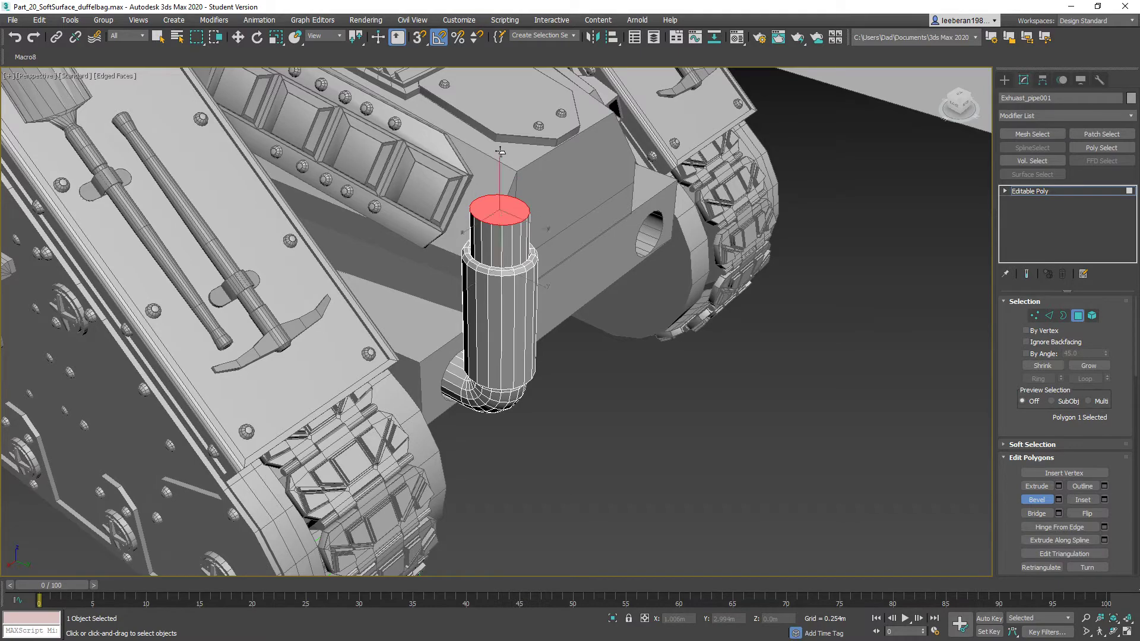
{"action": "middle_click_drag", "start_coordinate": [778, 432], "coordinate": [689, 413], "text": "alt"}
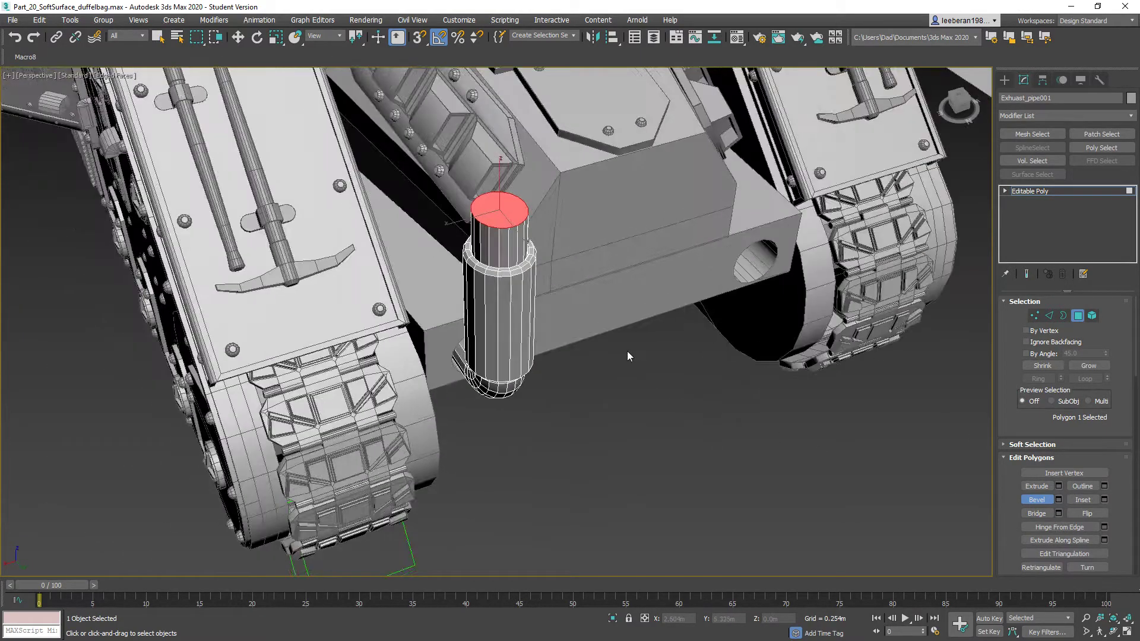
Hinge the narrow pipe's top polygon 90 degrees in 5 segments about its rear edge to form an outlet elbow facing away from the hull.
{"action": "scroll", "coordinate": [570, 341], "scroll_direction": "up", "scroll_amount": 6}
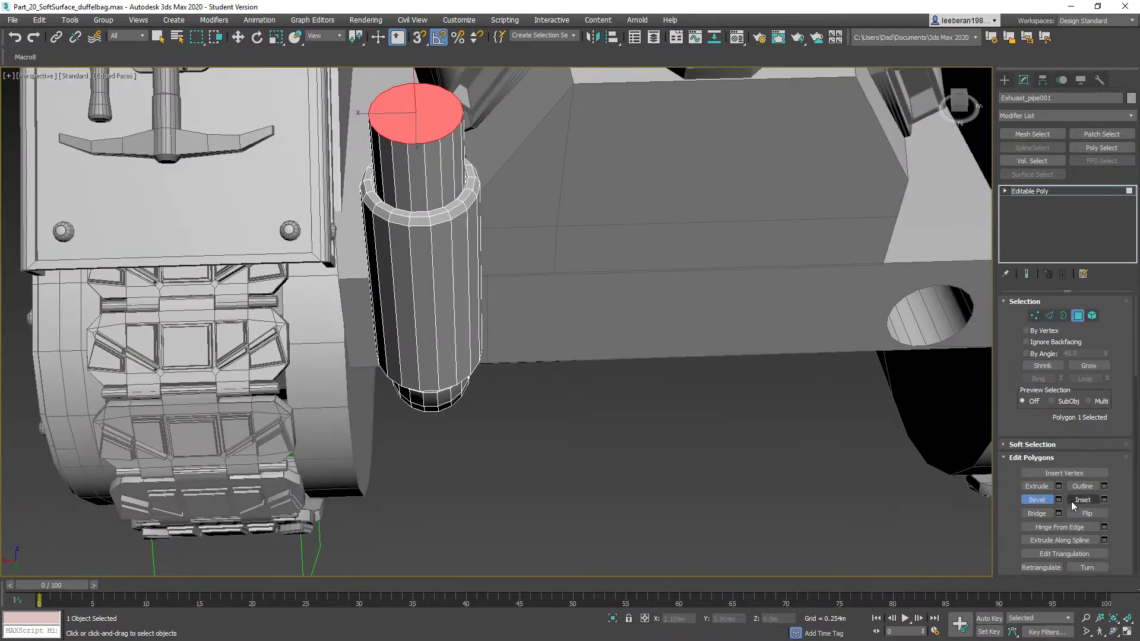
{"action": "left_click", "coordinate": [1104, 527]}
{"action": "middle_click_drag", "start_coordinate": [502, 260], "coordinate": [544, 242], "text": "alt"}
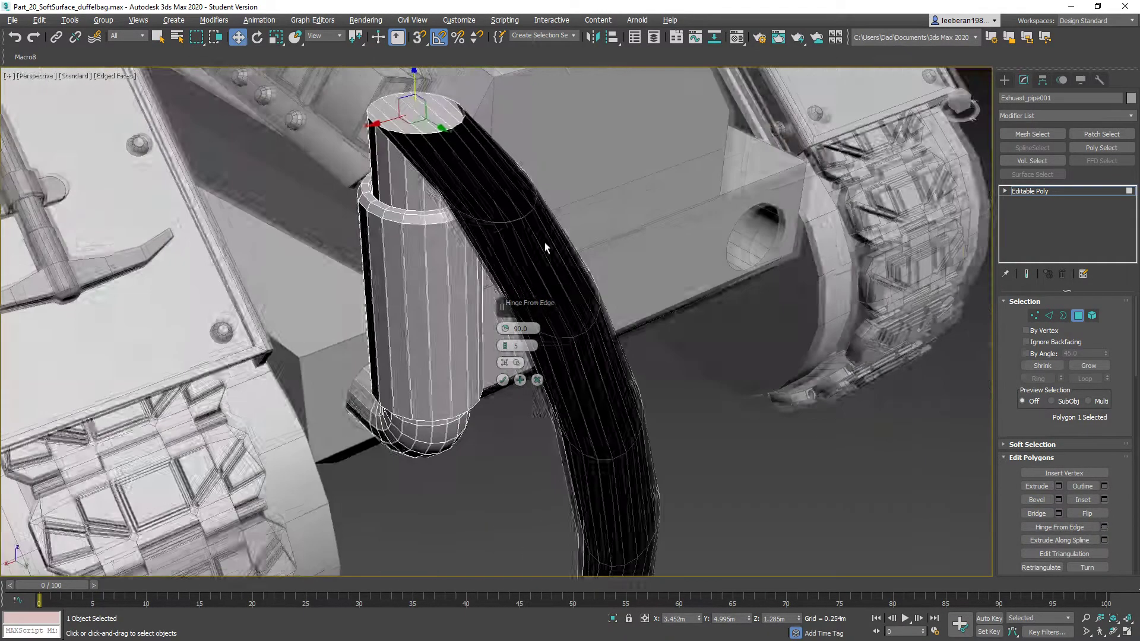
{"action": "left_click", "coordinate": [511, 362]}
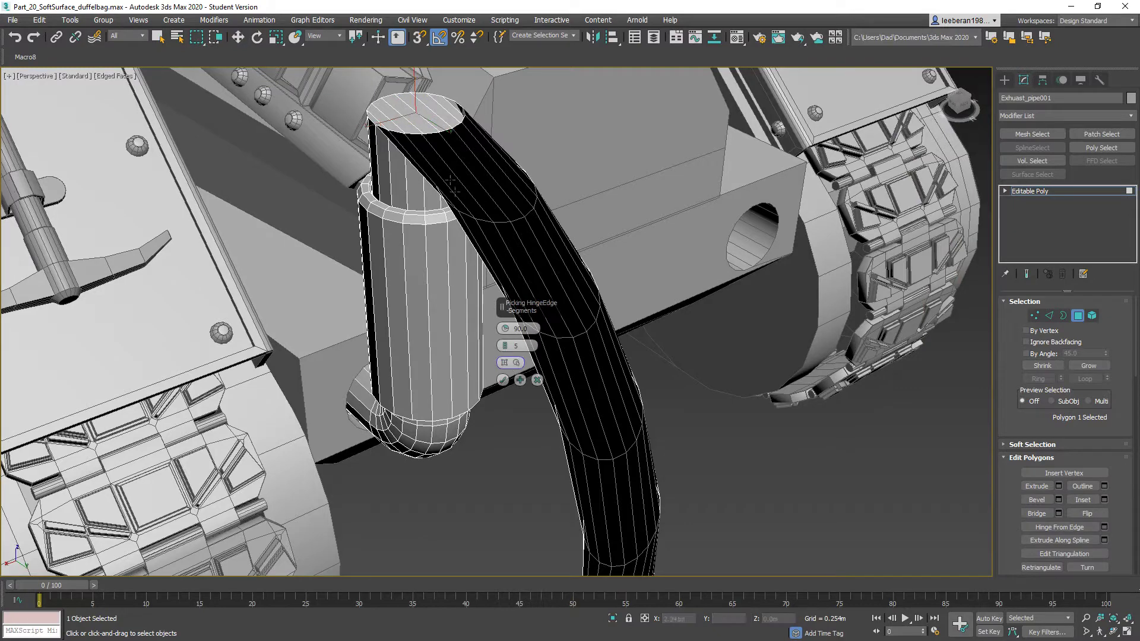
{"action": "left_click", "coordinate": [444, 131]}
{"action": "middle_click_drag", "start_coordinate": [451, 137], "coordinate": [516, 196], "text": "alt"}
{"action": "left_click", "coordinate": [502, 380]}
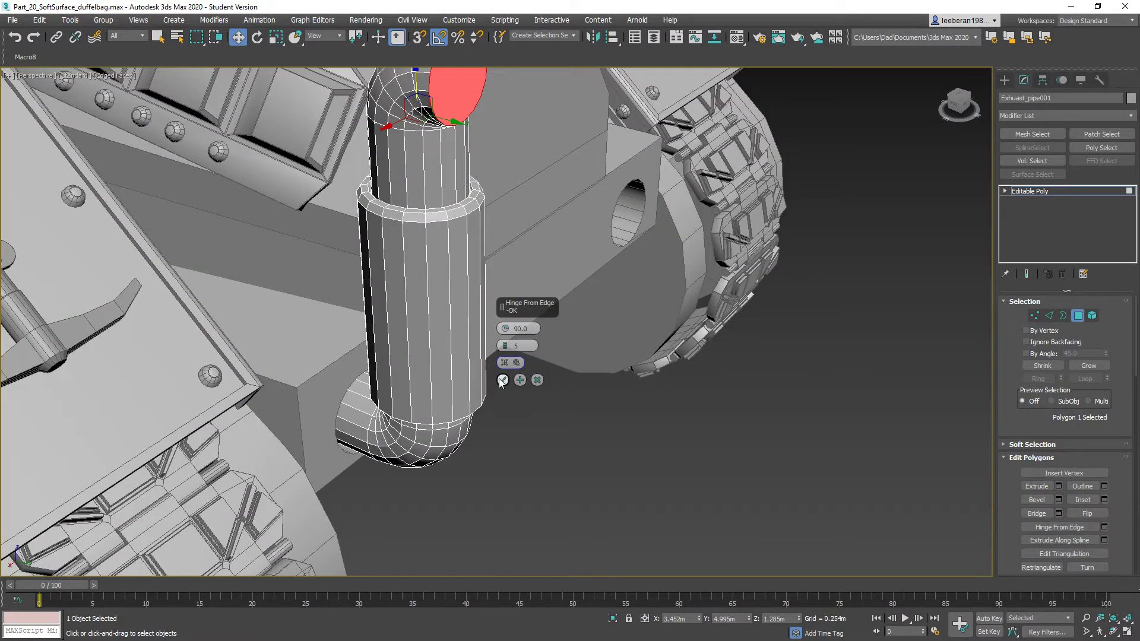
{"action": "middle_click_drag", "start_coordinate": [521, 380], "coordinate": [588, 437], "text": "alt"}
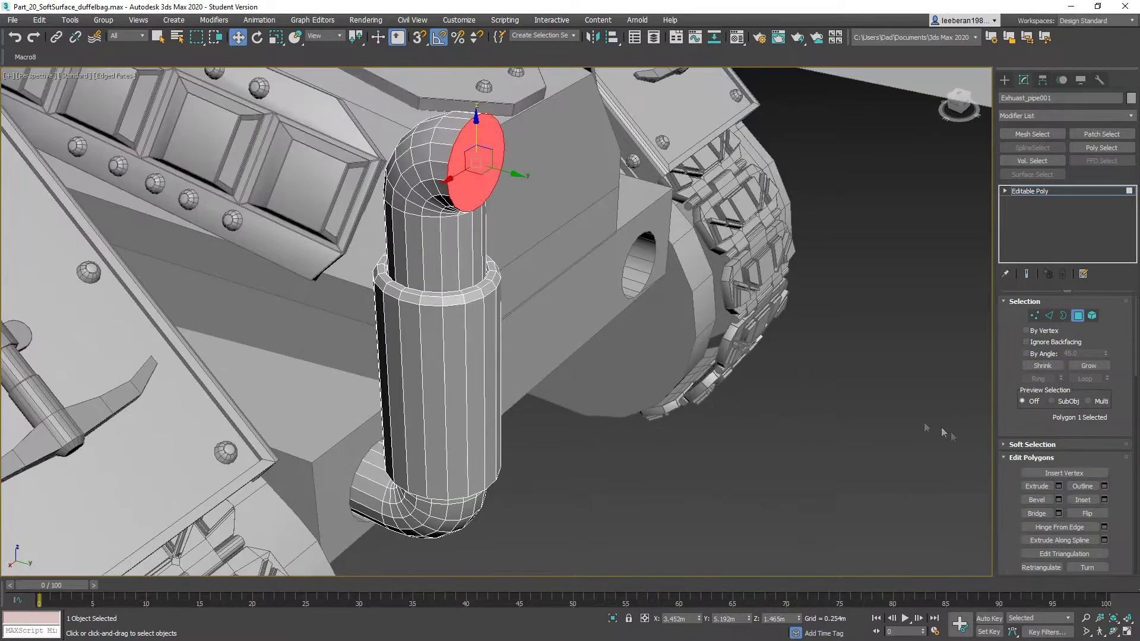
Bevel the outlet's end polygon slightly outward, inset it into a rim, and push it inward to hollow the pipe opening.
{"action": "left_click", "coordinate": [1036, 500]}
{"action": "left_click_drag", "start_coordinate": [481, 158], "coordinate": [514, 210]}
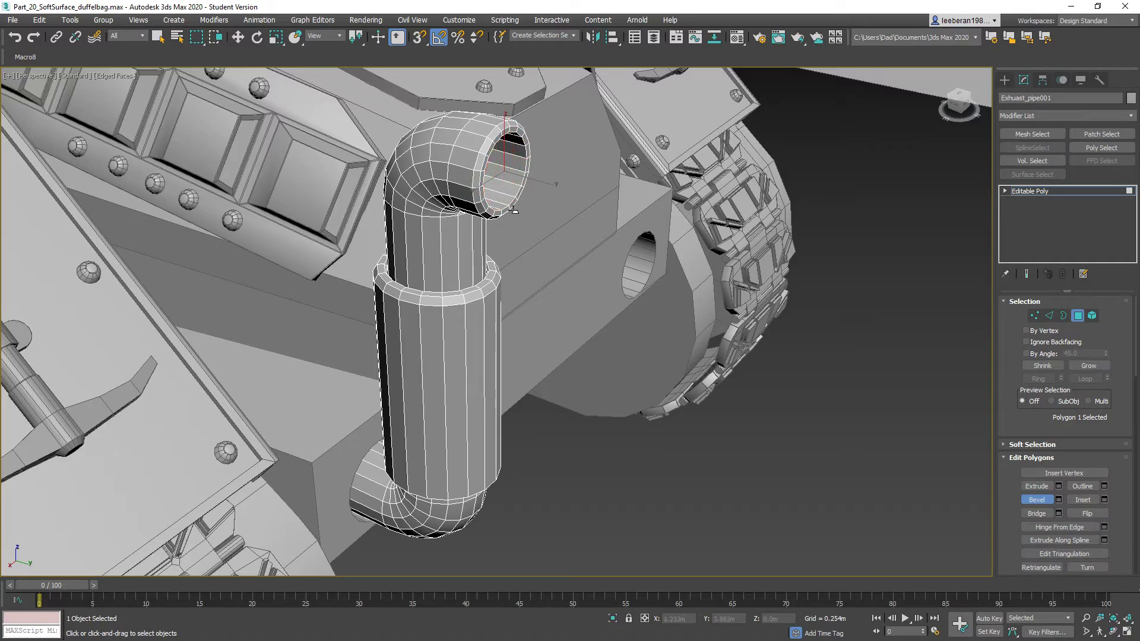
{"action": "left_click", "coordinate": [513, 209]}
{"action": "mouse_move", "coordinate": [530, 214]}
{"action": "middle_mouse_down", "text": "alt"}
{"action": "mouse_move", "coordinate": [462, 205]}
{"action": "mouse_move", "coordinate": [535, 210]}
{"action": "middle_mouse_up", "text": "alt"}
{"action": "middle_click_drag", "start_coordinate": [521, 317], "coordinate": [590, 295]}
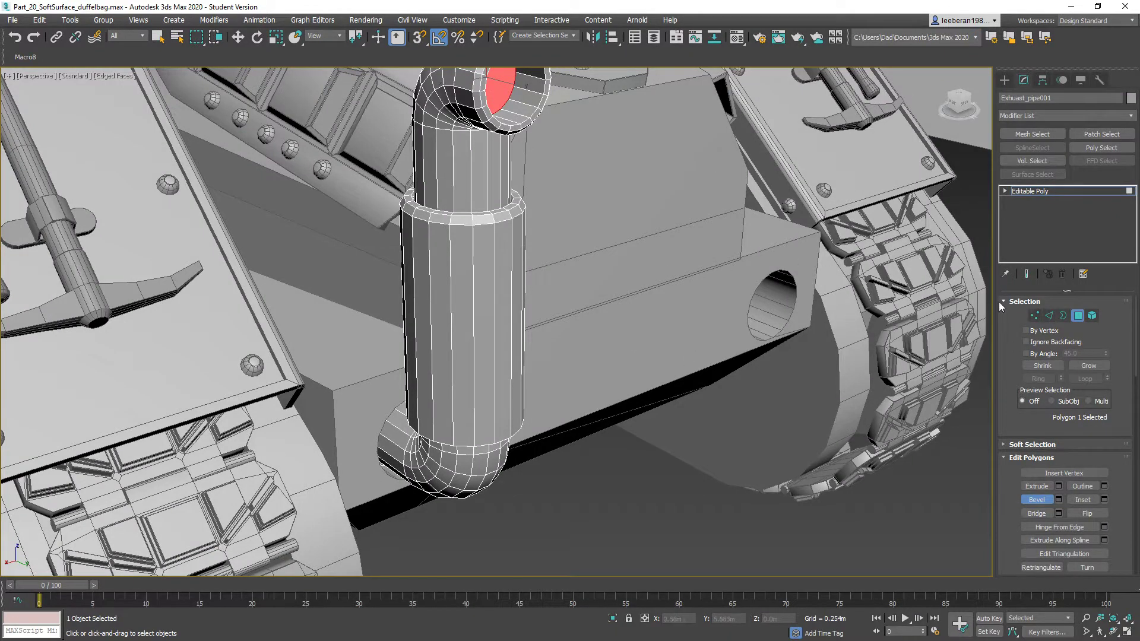
Create a cylinder with AutoGrid on the rear hull face between the openings, radius about 0.07 m and height about 0.67 m.
{"action": "middle_click_drag", "start_coordinate": [647, 349], "coordinate": [626, 347], "text": "alt"}
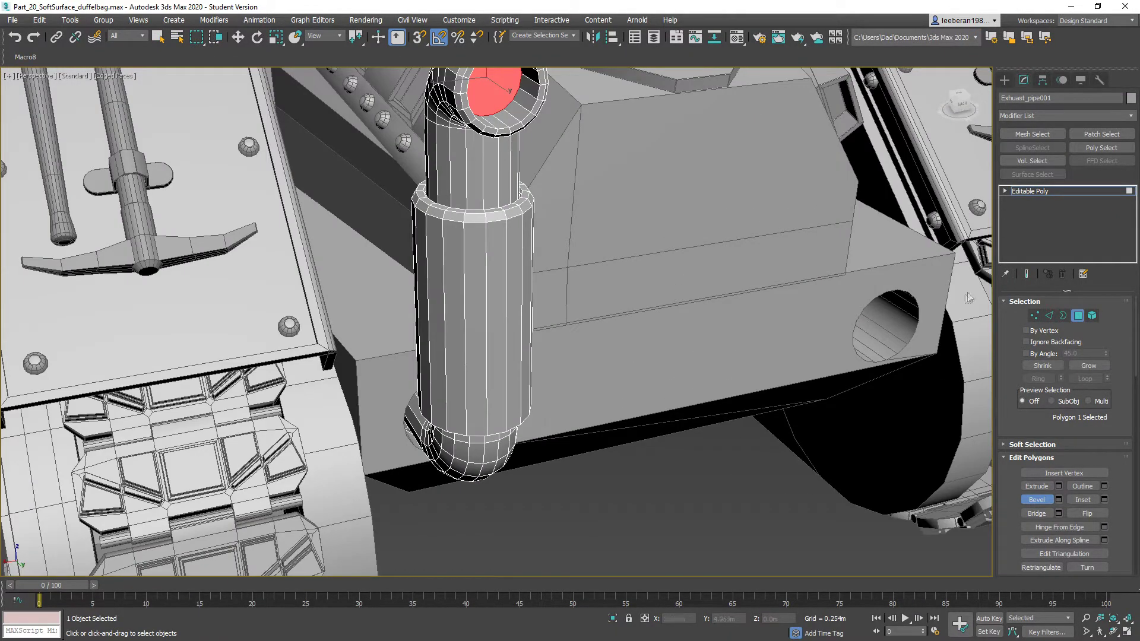
{"action": "left_click", "coordinate": [1003, 80]}
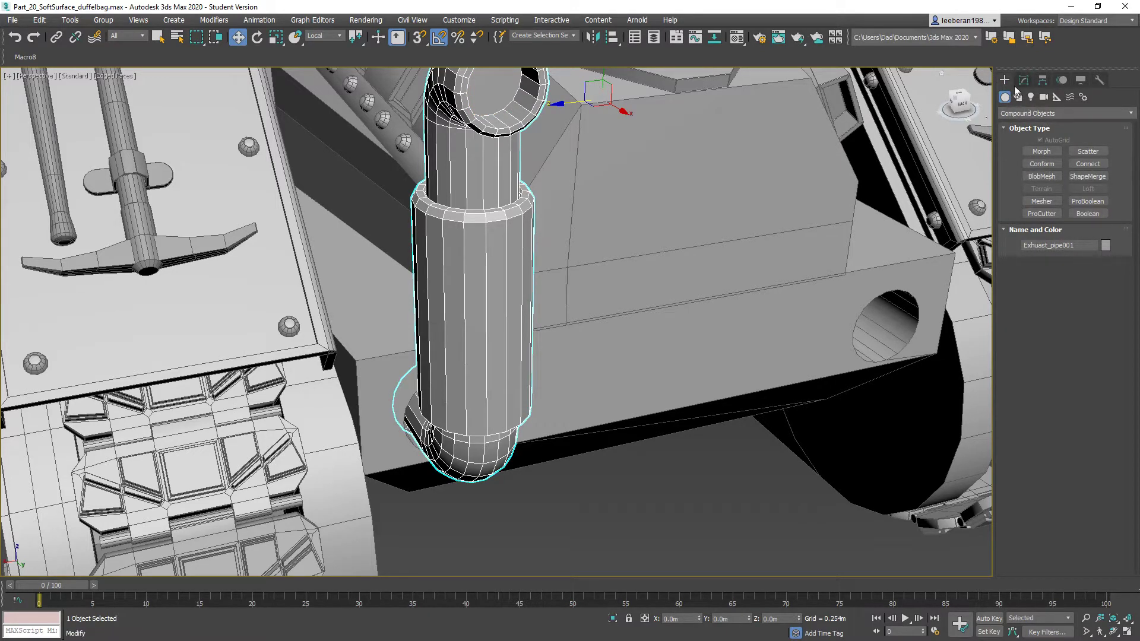
{"action": "left_click", "coordinate": [1016, 114]}
{"action": "left_click", "coordinate": [1017, 129]}
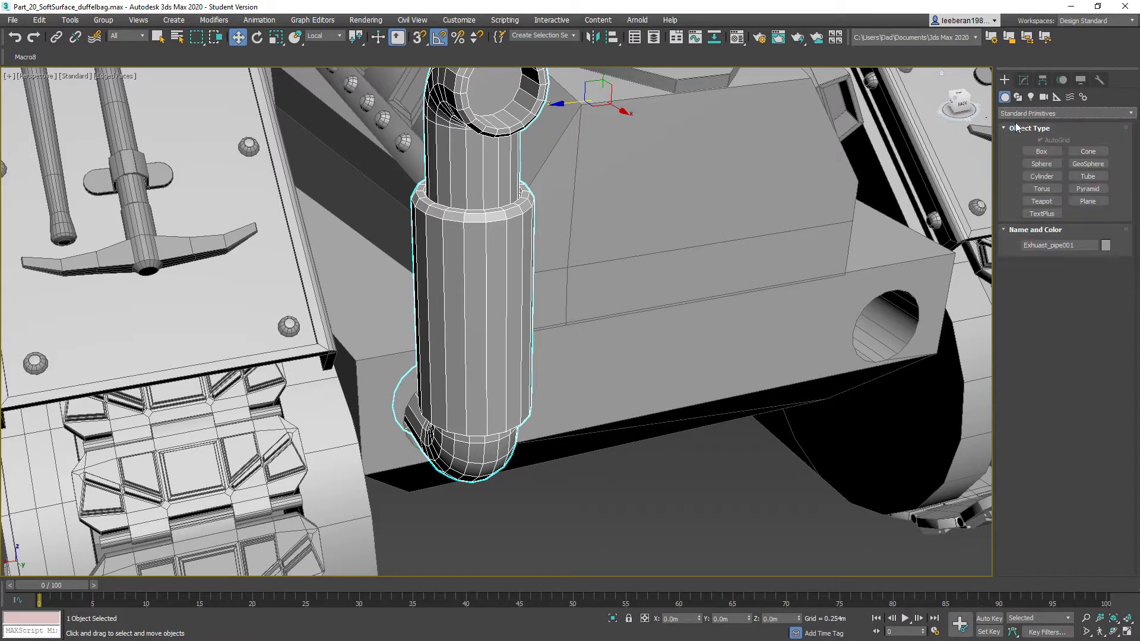
{"action": "left_click", "coordinate": [1042, 176]}
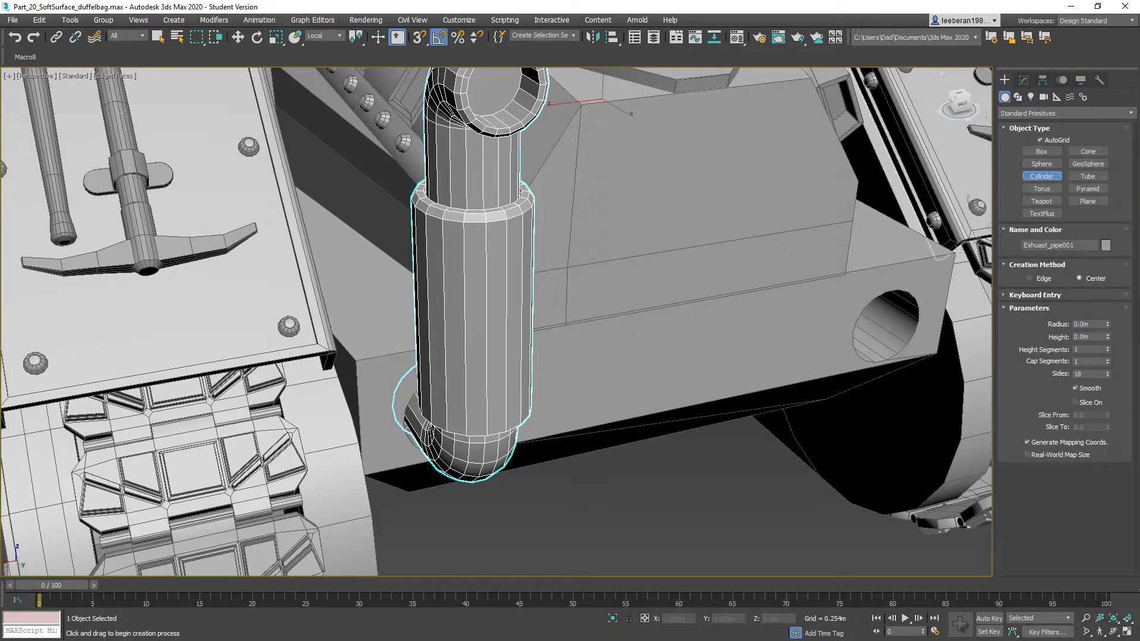
{"action": "left_click_drag", "start_coordinate": [637, 357], "coordinate": [648, 356]}
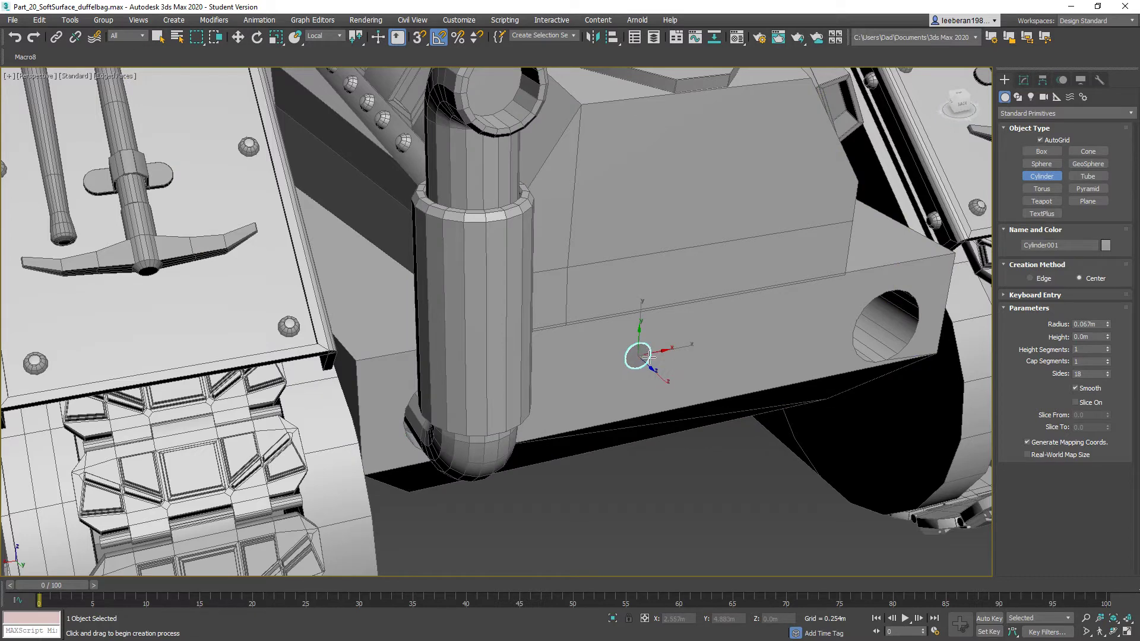
{"action": "left_click", "coordinate": [734, 465]}
{"action": "middle_click_drag", "start_coordinate": [619, 435], "coordinate": [629, 433], "text": "alt"}
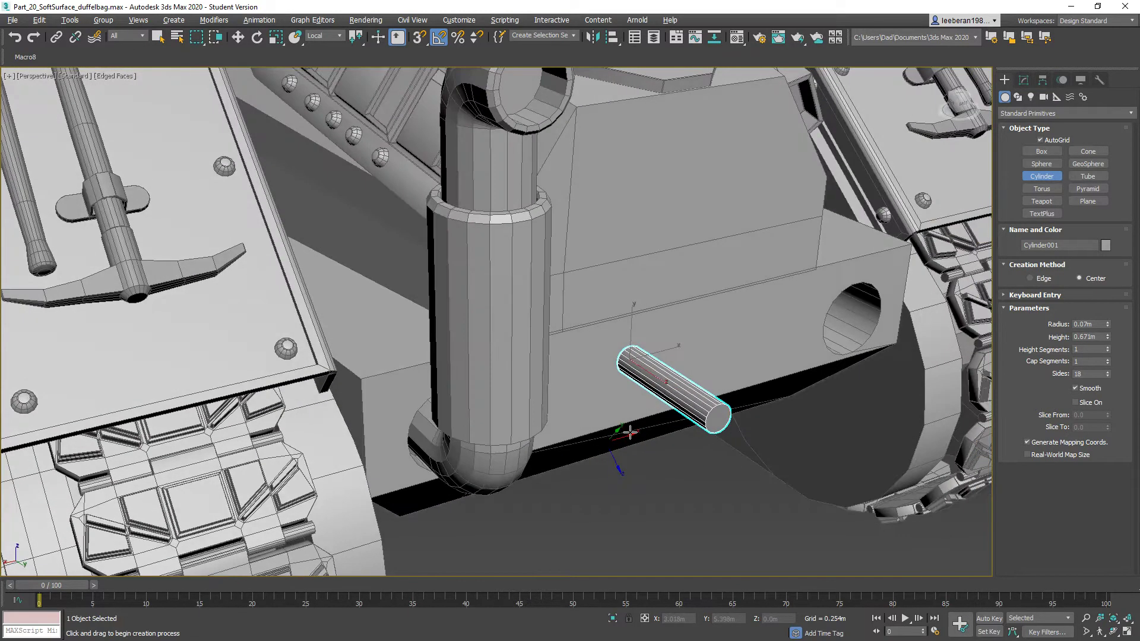
Place a copy of the hull cylinder on the rear face of the muffler's upper half and nudge it sideways to centre it.
{"action": "left_click", "coordinate": [296, 38]}
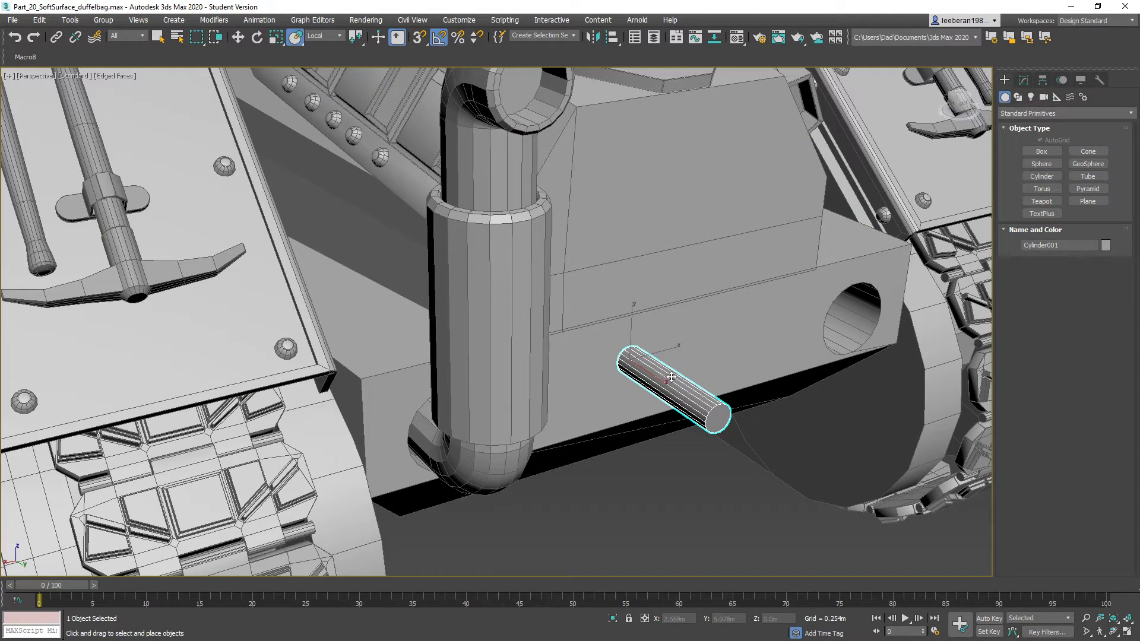
{"action": "mouse_move", "coordinate": [670, 377]}
{"action": "left_mouse_down", "text": "shift"}
{"action": "mouse_move", "coordinate": [509, 282]}
{"action": "mouse_move", "coordinate": [524, 278]}
{"action": "left_mouse_up", "text": "shift"}
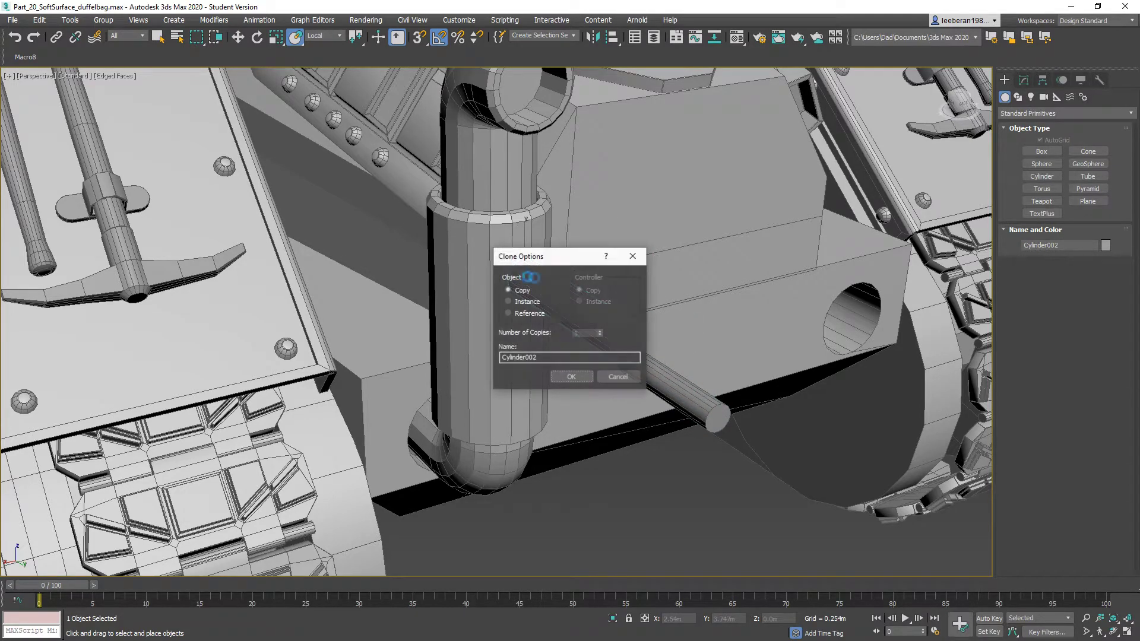
{"action": "left_click", "coordinate": [574, 376]}
{"action": "middle_click_drag", "start_coordinate": [575, 377], "coordinate": [592, 333], "text": "alt"}
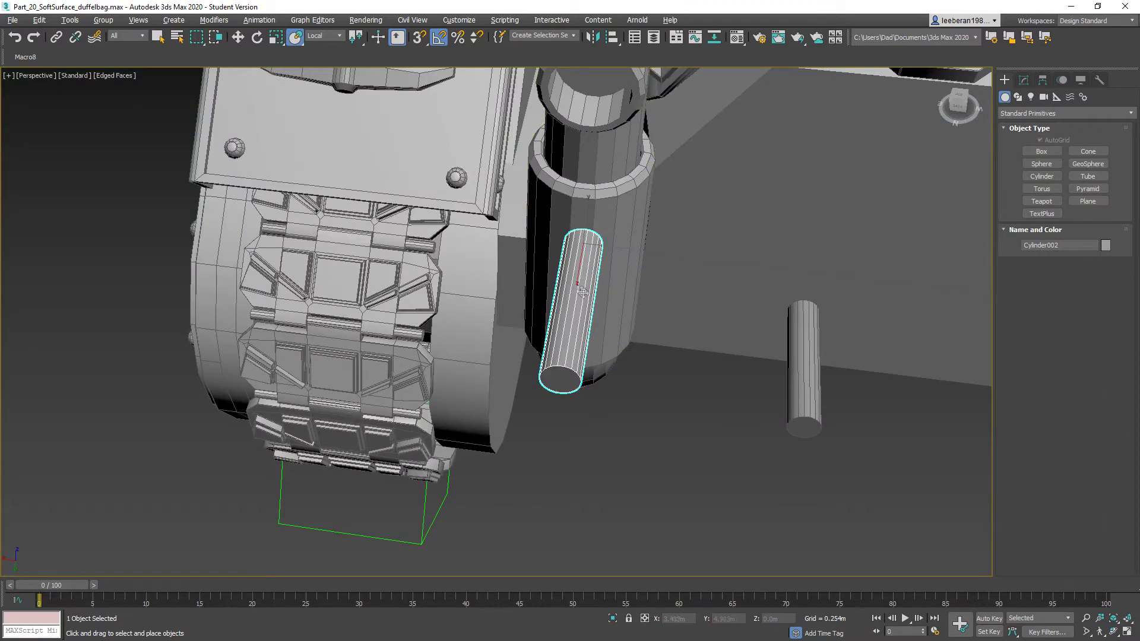
{"action": "left_click", "coordinate": [238, 37]}
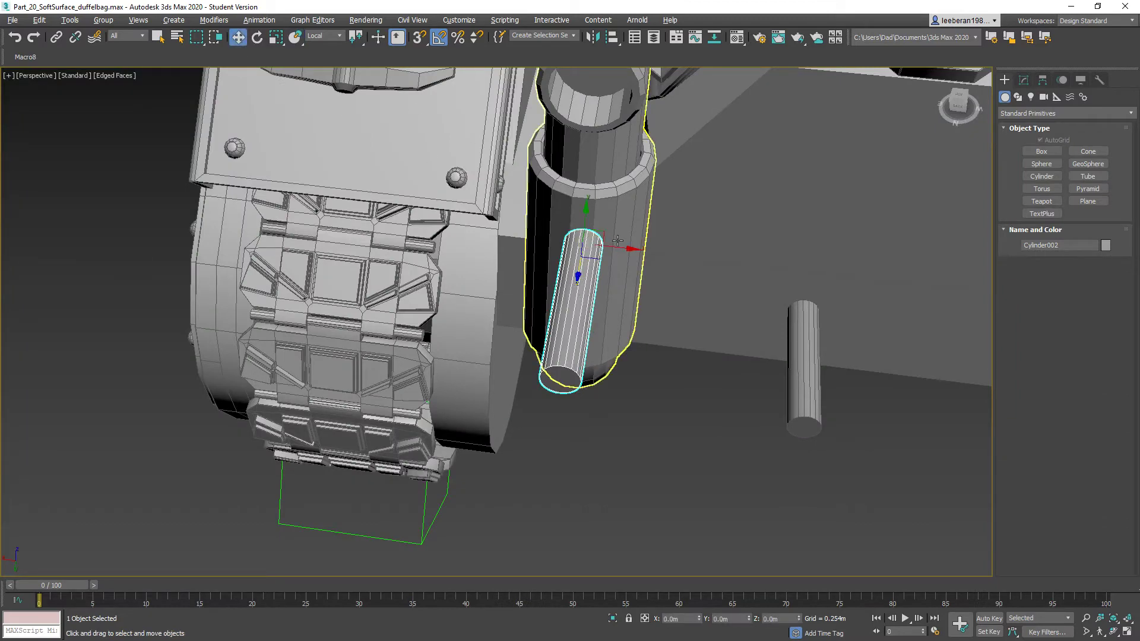
{"action": "left_click_drag", "start_coordinate": [622, 248], "coordinate": [617, 249]}
Copy the muffler cylinder straight down to the lower half of the muffler, making a vertical pair.
{"action": "mouse_move", "coordinate": [617, 250]}
{"action": "middle_mouse_down", "text": "alt"}
{"action": "mouse_move", "coordinate": [606, 287]}
{"action": "mouse_move", "coordinate": [637, 254]}
{"action": "mouse_move", "coordinate": [653, 315]}
{"action": "mouse_move", "coordinate": [597, 308]}
{"action": "middle_mouse_up", "text": "alt"}
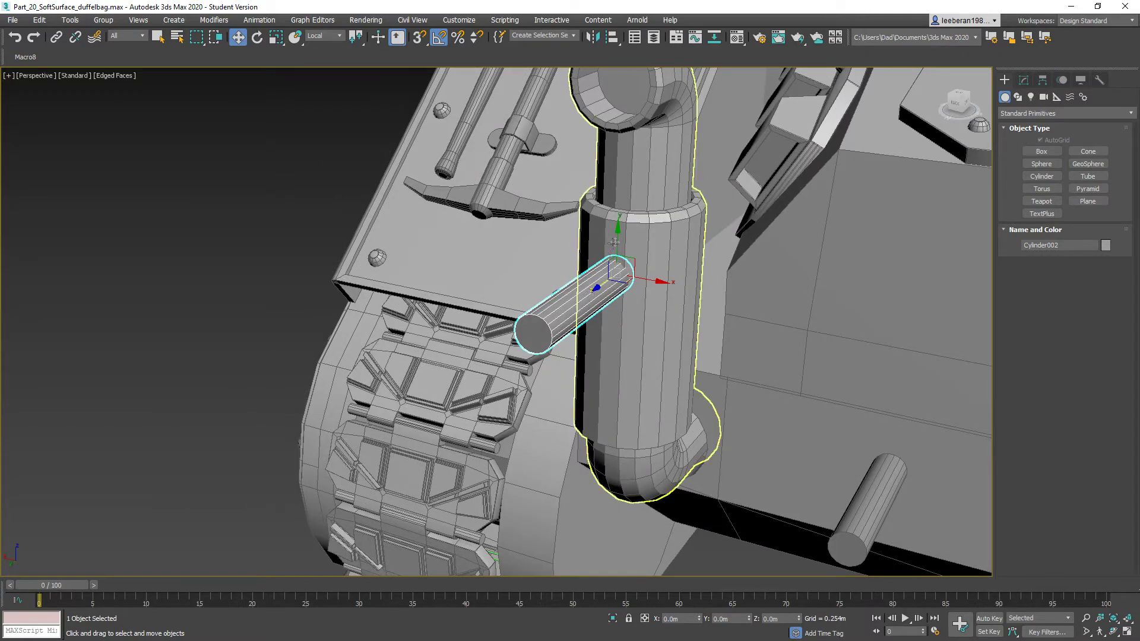
{"action": "left_click_drag", "start_coordinate": [618, 238], "coordinate": [630, 358], "text": "shift"}
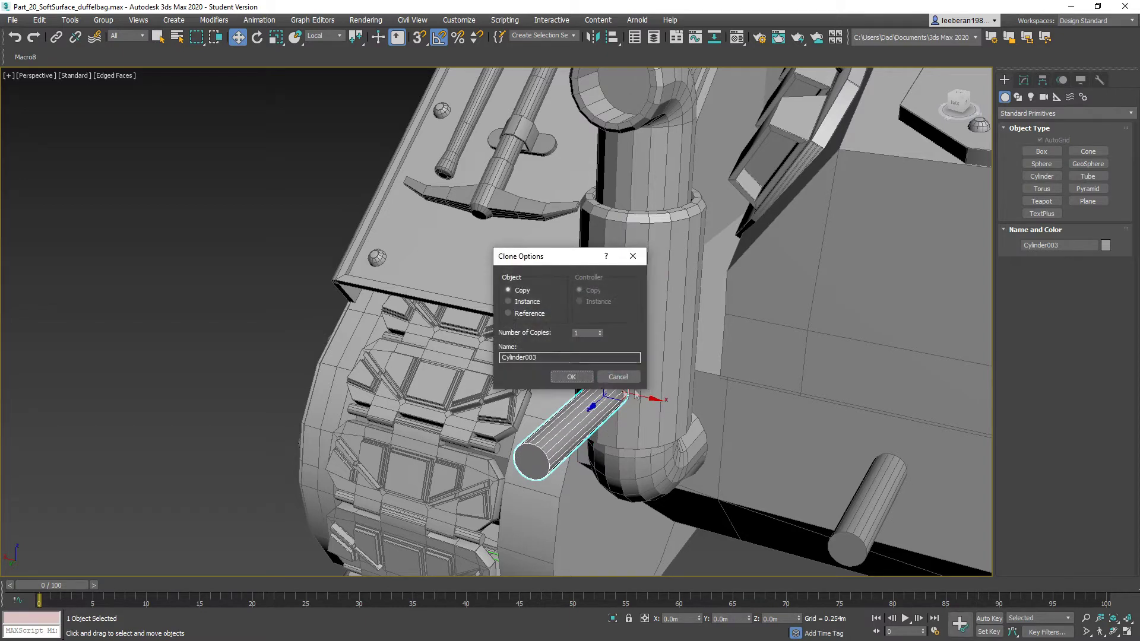
{"action": "left_click", "coordinate": [573, 378]}
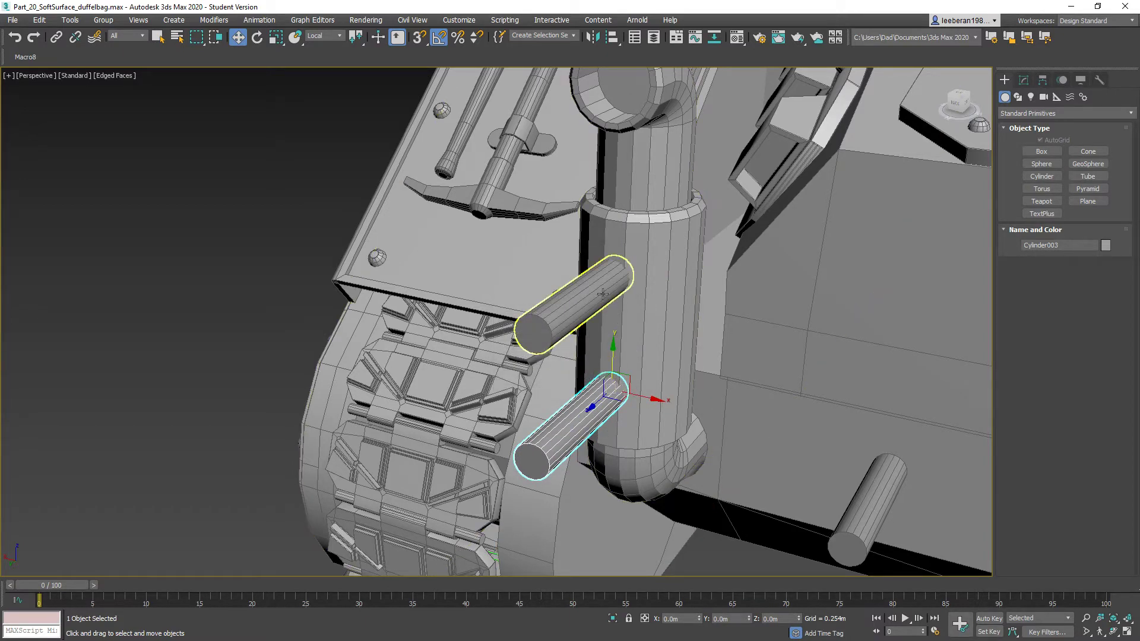
Select both muffler cylinders and place a copy of the pair on the muffler's side facing the hull centre.
{"action": "left_click", "coordinate": [592, 294], "text": "ctrl"}
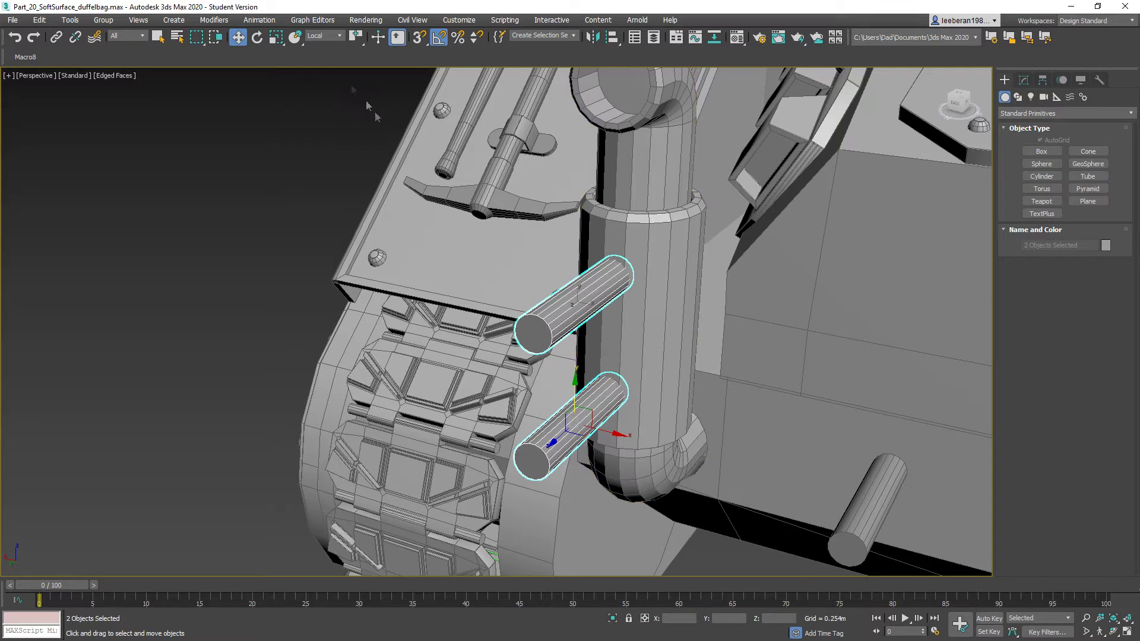
{"action": "left_click", "coordinate": [295, 38]}
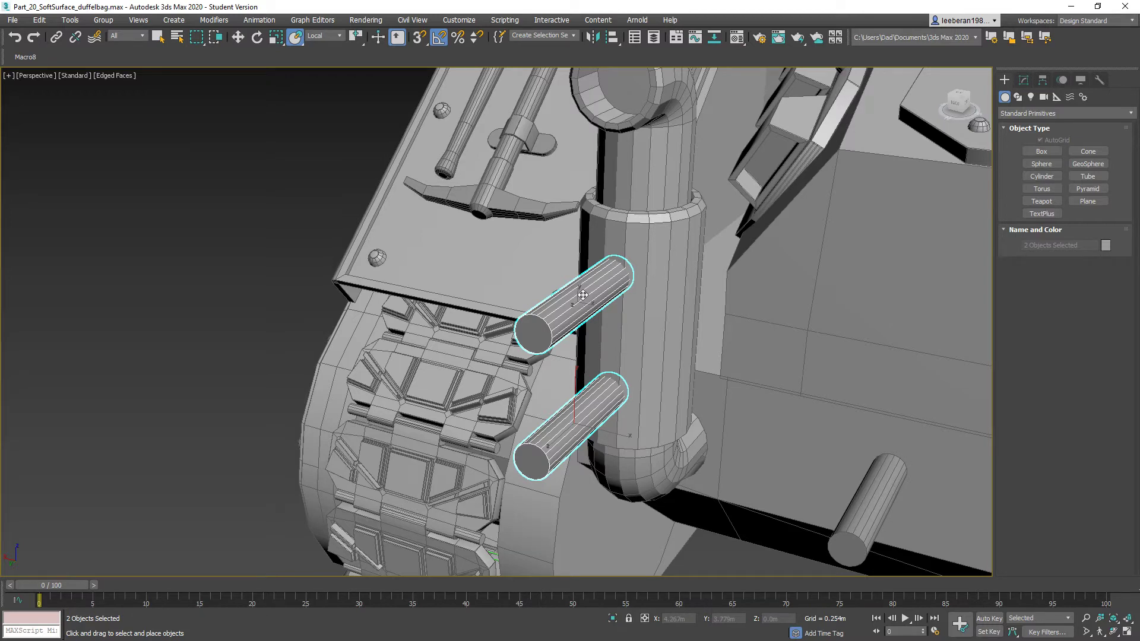
{"action": "mouse_move", "coordinate": [582, 295]}
{"action": "left_mouse_down", "text": "shift"}
{"action": "mouse_move", "coordinate": [623, 301]}
{"action": "mouse_move", "coordinate": [680, 279]}
{"action": "left_mouse_up", "text": "shift"}
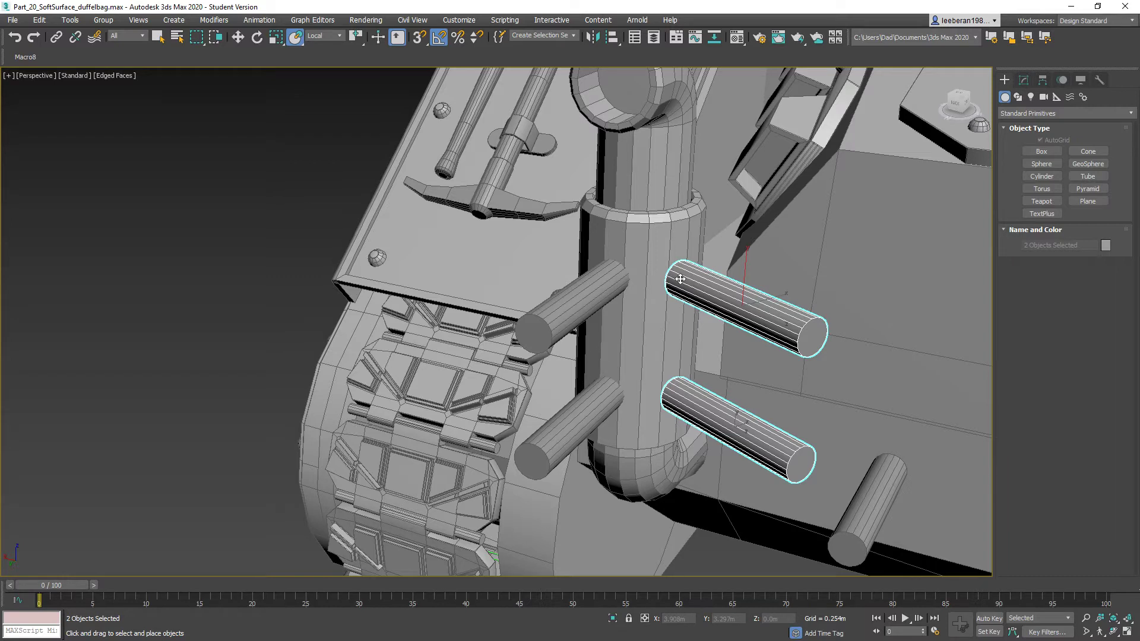
{"action": "left_click_drag", "start_coordinate": [680, 279], "coordinate": [682, 247], "text": "shift"}
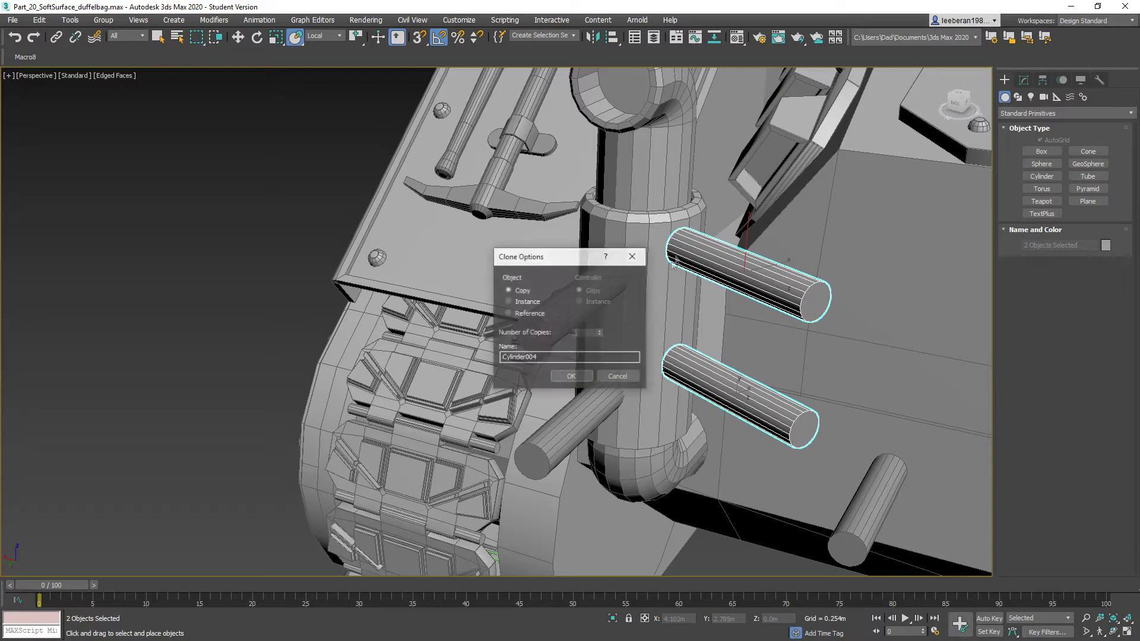
{"action": "left_click", "coordinate": [578, 376]}
Place another copy of the cylinder pair on the muffler's outer side, facing the track.
{"action": "middle_click_drag", "start_coordinate": [606, 319], "coordinate": [679, 314], "text": "alt"}
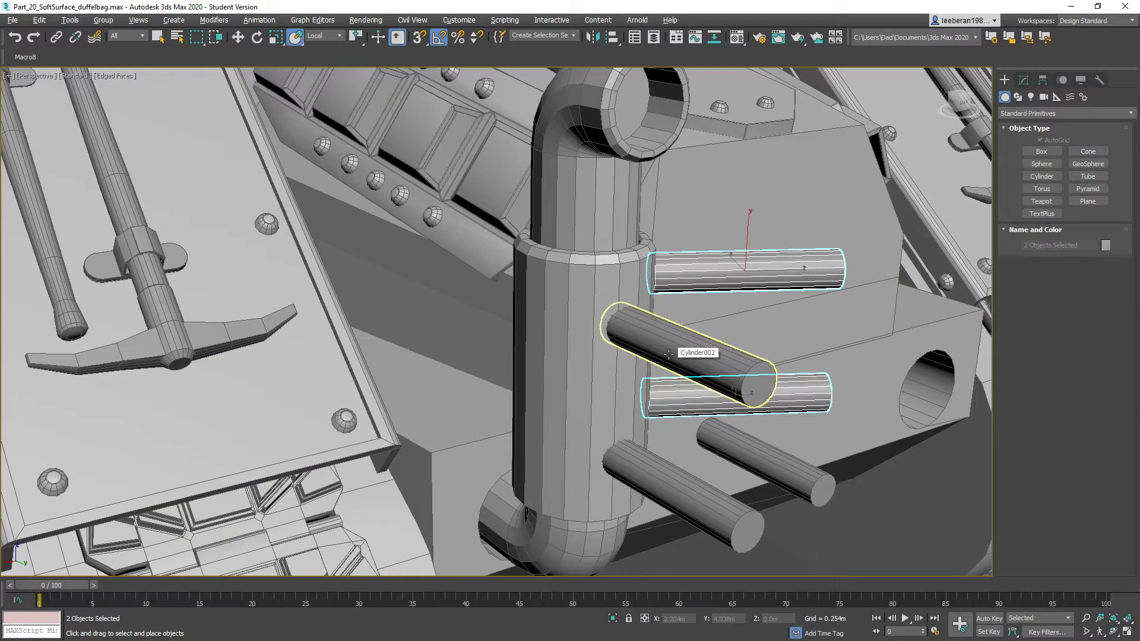
{"action": "mouse_move", "coordinate": [734, 277]}
{"action": "left_mouse_down", "text": "shift"}
{"action": "mouse_move", "coordinate": [659, 333]}
{"action": "mouse_move", "coordinate": [533, 298]}
{"action": "mouse_move", "coordinate": [535, 315]}
{"action": "mouse_move", "coordinate": [532, 286]}
{"action": "left_mouse_up", "text": "shift"}
{"action": "left_click", "coordinate": [567, 377]}
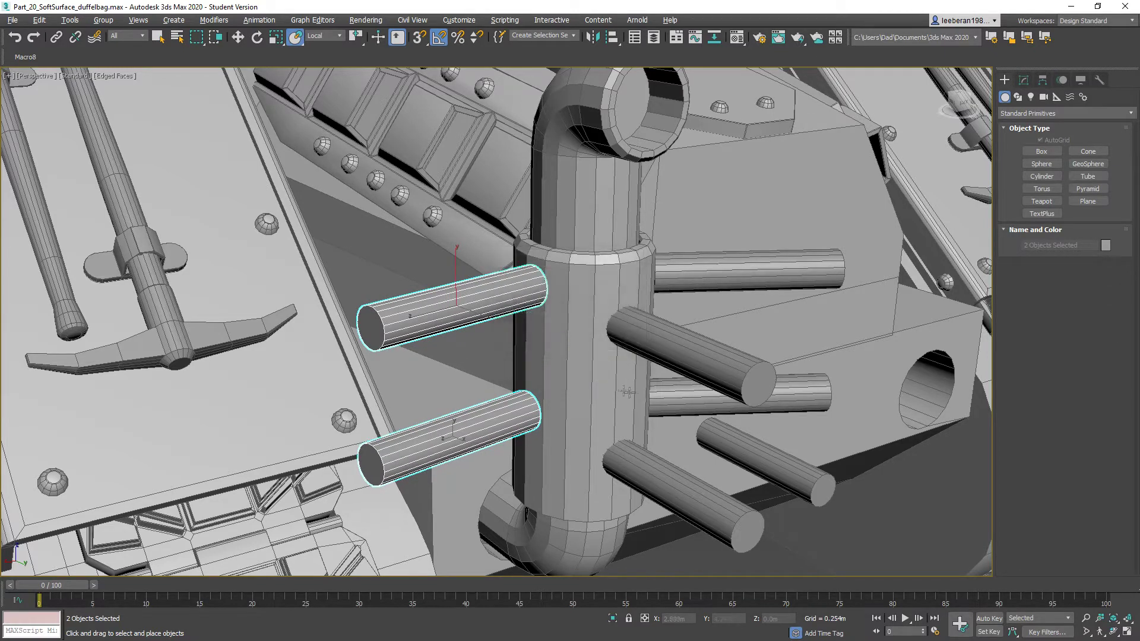
Place two single cylinder copies, one above the other, on the muffler between the outer and rear pairs.
{"action": "left_click", "coordinate": [499, 420]}
{"action": "mouse_move", "coordinate": [499, 420]}
{"action": "left_mouse_down"}
{"action": "mouse_move", "coordinate": [617, 504]}
{"action": "mouse_move", "coordinate": [606, 451]}
{"action": "mouse_move", "coordinate": [516, 475]}
{"action": "mouse_move", "coordinate": [570, 488]}
{"action": "mouse_move", "coordinate": [576, 362]}
{"action": "mouse_move", "coordinate": [549, 355]}
{"action": "mouse_move", "coordinate": [573, 362]}
{"action": "left_mouse_up"}
{"action": "left_click", "coordinate": [582, 380]}
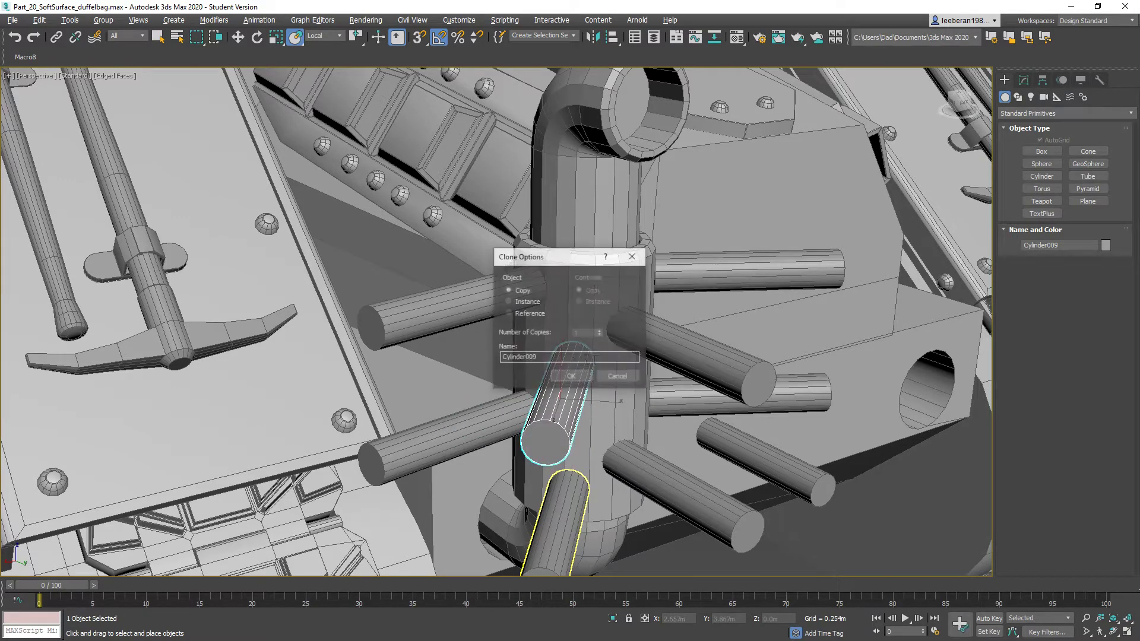
{"action": "left_click", "coordinate": [582, 381]}
Place two more cylinder copies, one above the other, on the muffler between the rear and inner pairs.
{"action": "mouse_move", "coordinate": [582, 381]}
{"action": "middle_mouse_down", "text": "alt"}
{"action": "mouse_move", "coordinate": [551, 373]}
{"action": "mouse_move", "coordinate": [641, 406]}
{"action": "middle_mouse_up", "text": "alt"}
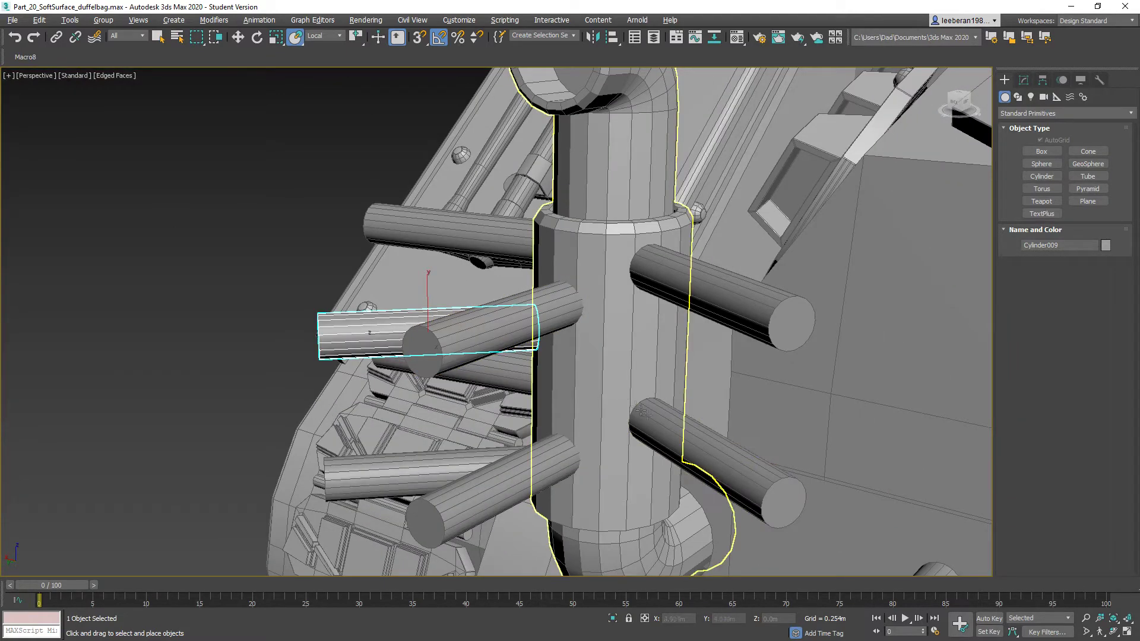
{"action": "mouse_move", "coordinate": [676, 432]}
{"action": "left_mouse_down"}
{"action": "mouse_move", "coordinate": [701, 469]}
{"action": "mouse_move", "coordinate": [593, 495]}
{"action": "mouse_move", "coordinate": [615, 475]}
{"action": "mouse_move", "coordinate": [620, 484]}
{"action": "mouse_move", "coordinate": [618, 494]}
{"action": "mouse_move", "coordinate": [623, 360]}
{"action": "mouse_move", "coordinate": [613, 387]}
{"action": "left_mouse_up"}
{"action": "left_click", "coordinate": [570, 377]}
{"action": "left_click", "coordinate": [570, 377]}
Select the outer cylinder pair and move it along its own axis slightly into the muffler.
{"action": "mouse_move", "coordinate": [565, 386]}
{"action": "middle_mouse_down", "text": "alt"}
{"action": "mouse_move", "coordinate": [557, 402]}
{"action": "mouse_move", "coordinate": [589, 403]}
{"action": "mouse_move", "coordinate": [543, 405]}
{"action": "middle_mouse_up", "text": "alt"}
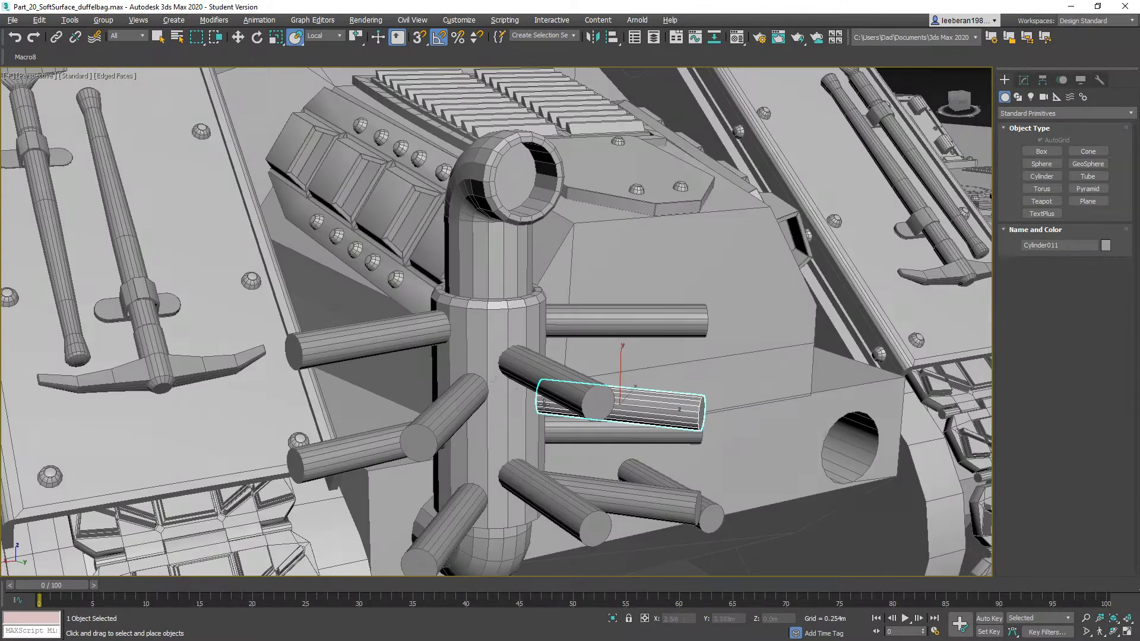
{"action": "left_click", "coordinate": [379, 343]}
{"action": "left_click", "coordinate": [368, 455], "text": "ctrl"}
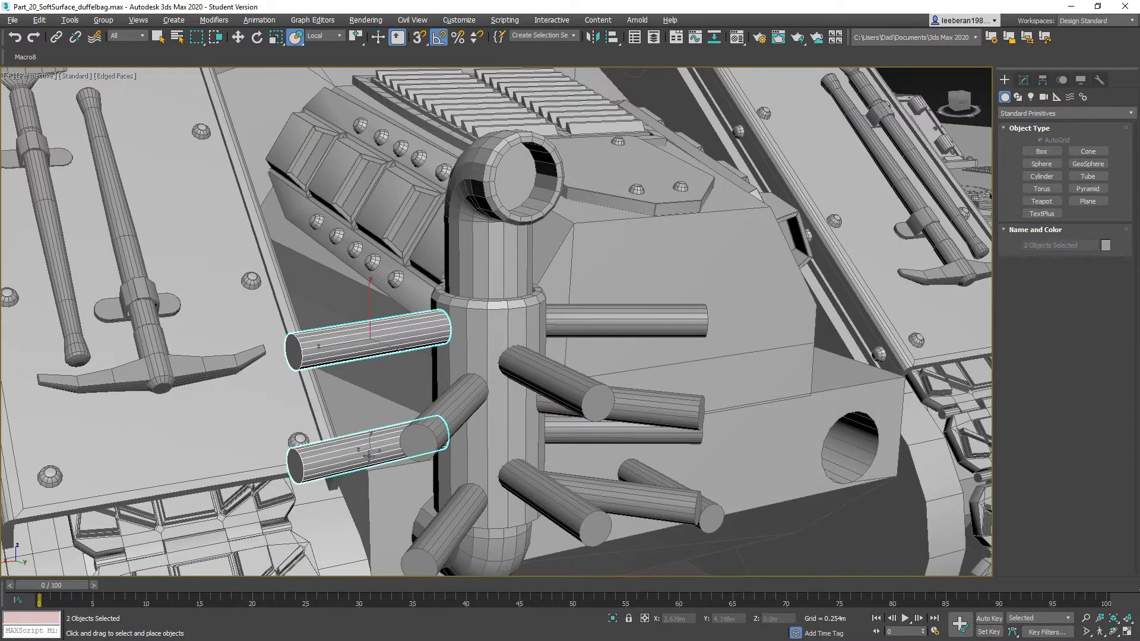
{"action": "left_click", "coordinate": [237, 37]}
{"action": "middle_click_drag", "start_coordinate": [418, 345], "coordinate": [354, 349], "text": "alt"}
{"action": "left_click_drag", "start_coordinate": [333, 351], "coordinate": [342, 350]}
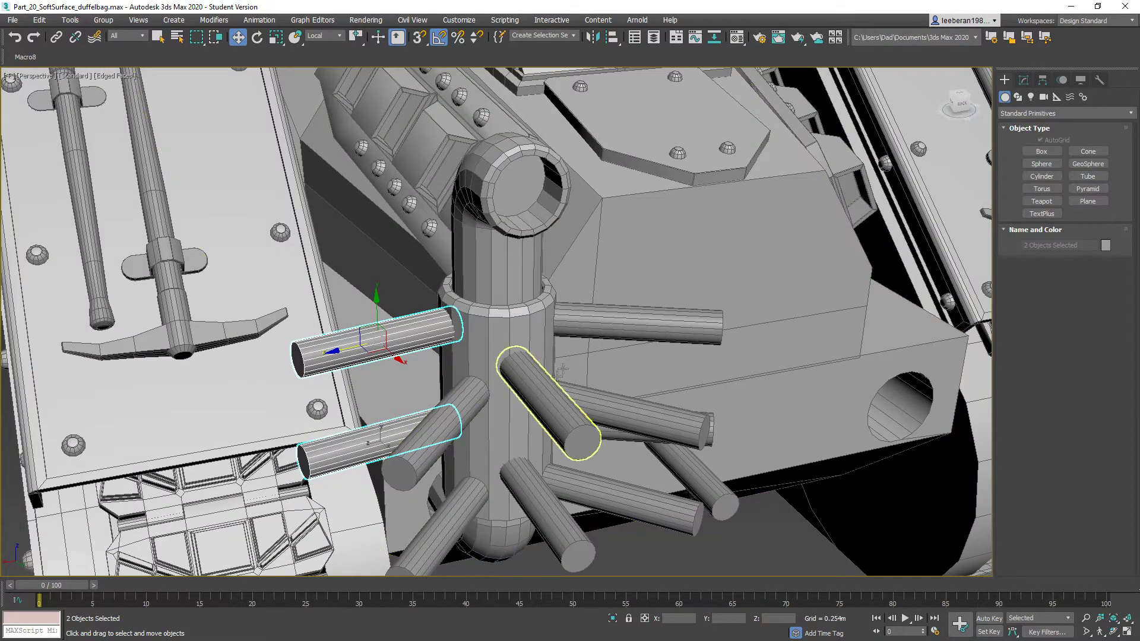
Select the inner cylinder pair, facing the hull centre, and move it along its own axis slightly into the muffler.
{"action": "left_click", "coordinate": [638, 323]}
{"action": "middle_click_drag", "start_coordinate": [638, 332], "coordinate": [681, 441], "text": "alt"}
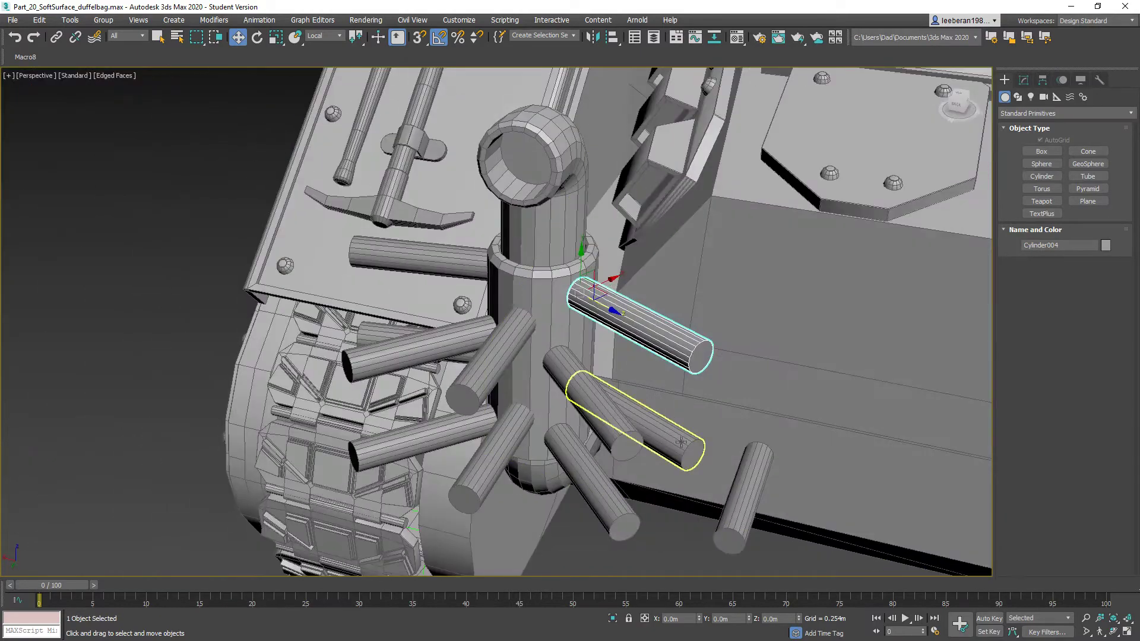
{"action": "left_click", "coordinate": [681, 442], "text": "ctrl"}
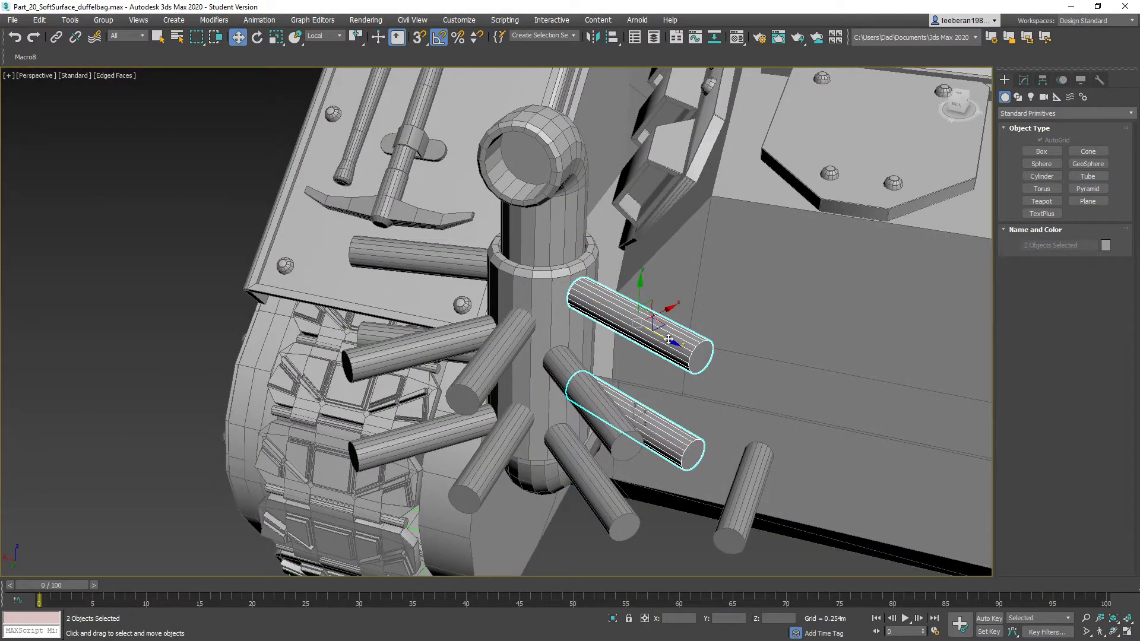
{"action": "left_click_drag", "start_coordinate": [668, 339], "coordinate": [661, 337]}
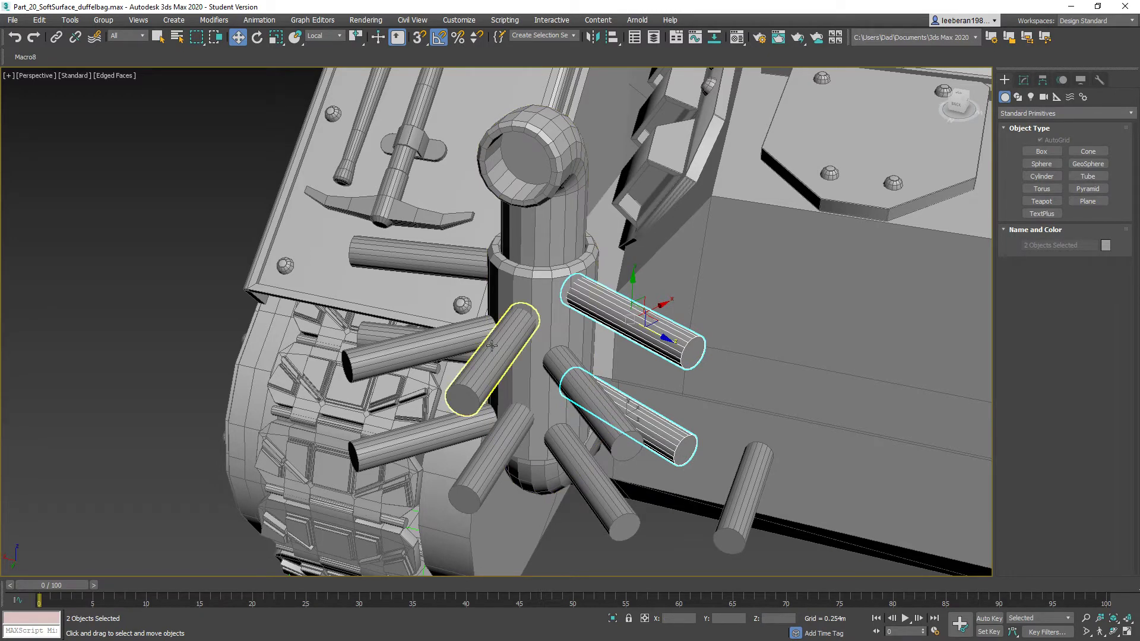
Push the diagonal cylinder pair between the rear and inner pairs slightly into the muffler along its own axis.
{"action": "left_click", "coordinate": [581, 383]}
{"action": "left_click", "coordinate": [588, 464], "text": "ctrl"}
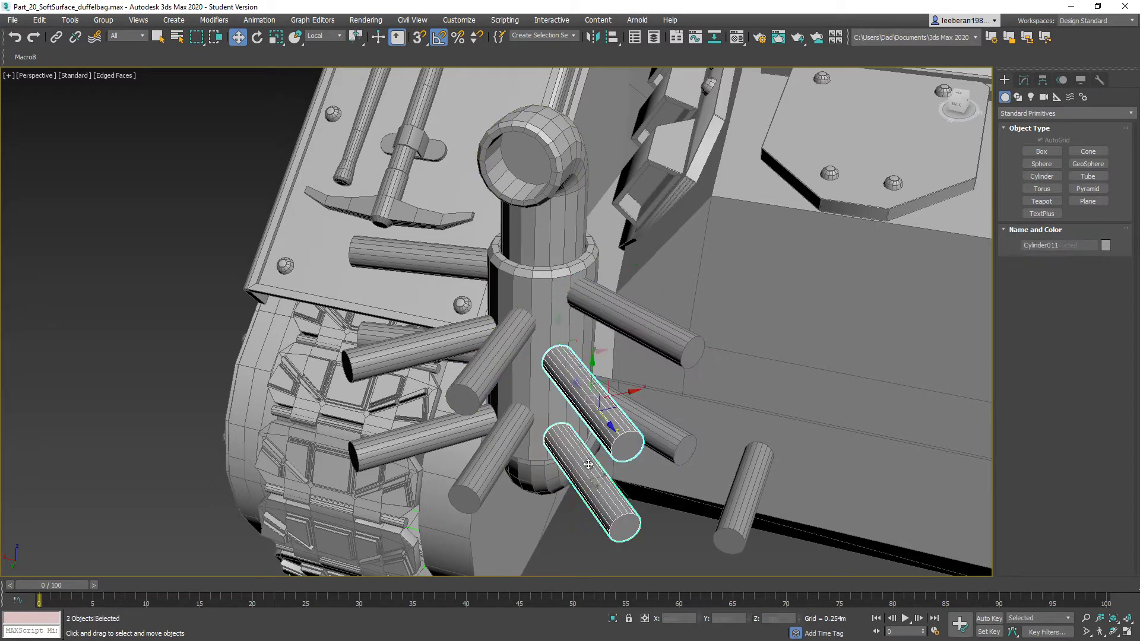
{"action": "left_click_drag", "start_coordinate": [611, 424], "coordinate": [606, 419]}
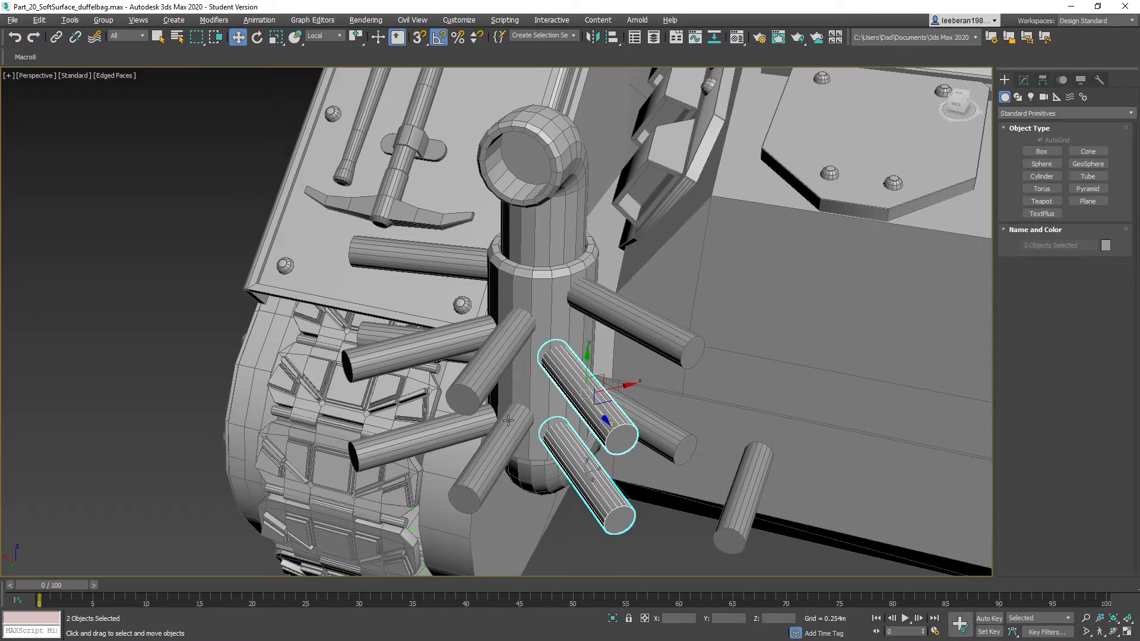
Undo the accidental cylinder copy, then push the diagonal pair between the outer and rear pairs slightly into the muffler.
{"action": "middle_click_drag", "start_coordinate": [508, 420], "coordinate": [428, 460], "text": "alt"}
{"action": "left_click", "coordinate": [415, 466]}
{"action": "left_click_drag", "start_coordinate": [415, 466], "coordinate": [437, 368], "text": "shift"}
{"action": "key", "text": "ctrl+z"}
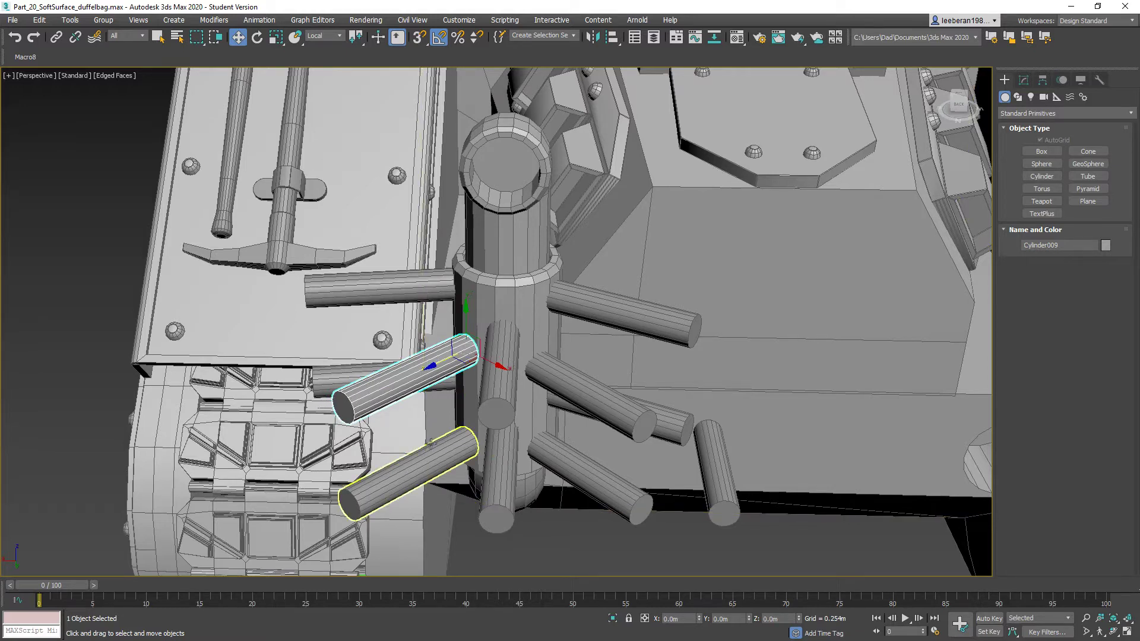
{"action": "left_click", "coordinate": [405, 466], "text": "ctrl"}
{"action": "left_click_drag", "start_coordinate": [375, 393], "coordinate": [380, 390]}
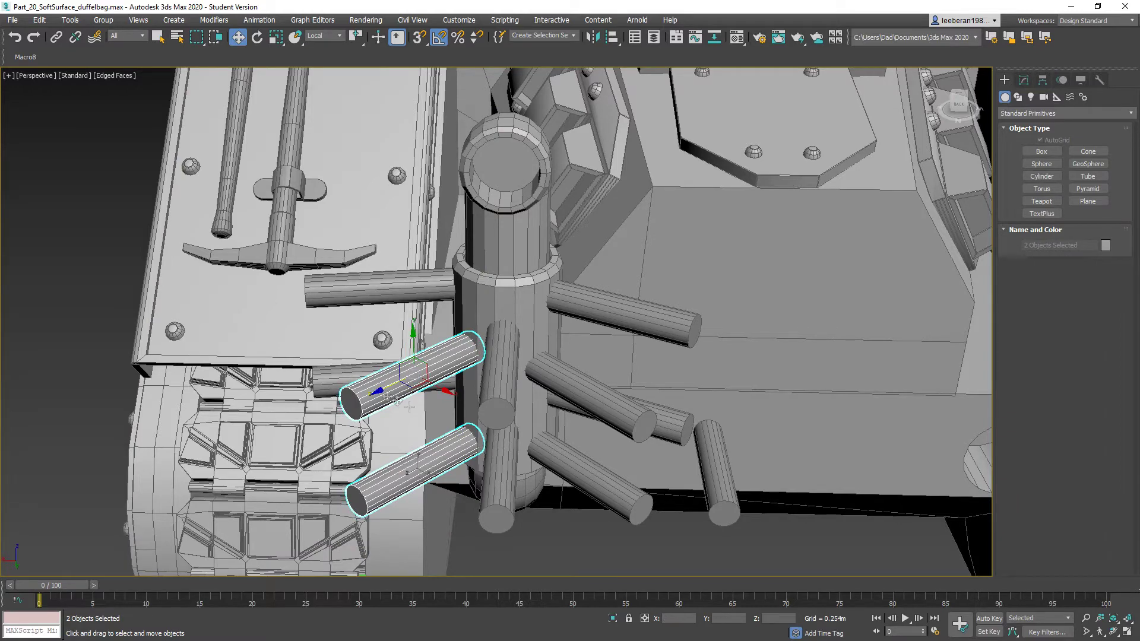
Delete the original cylinder on the rear hull and rename the muffler's upper rear cylinder as Pipe_boolean.
{"action": "left_click", "coordinate": [715, 480]}
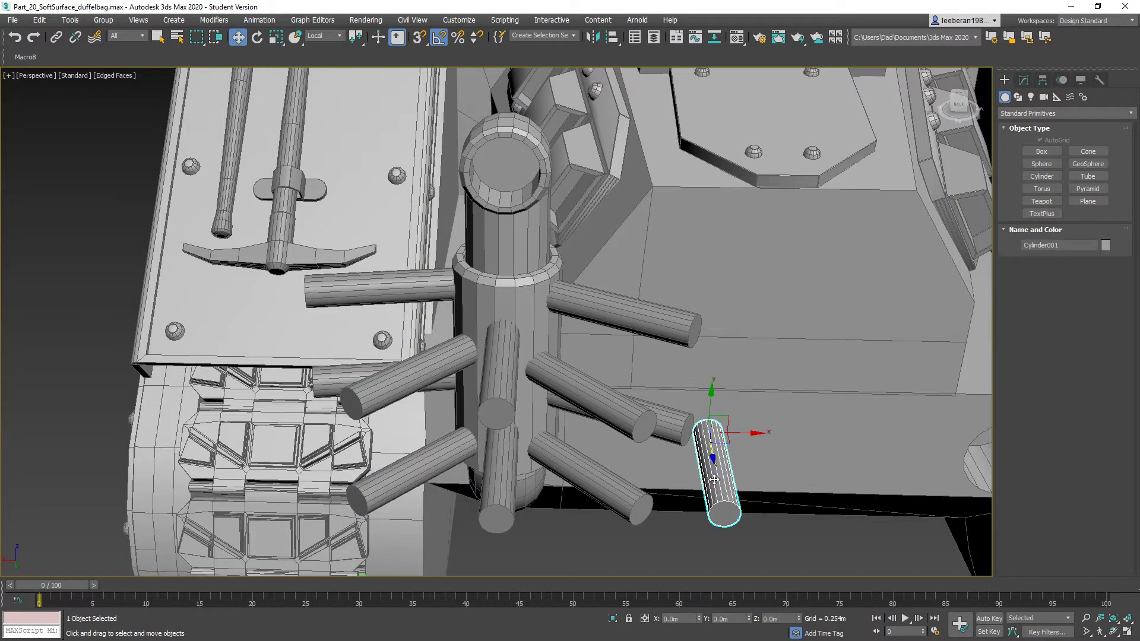
{"action": "key", "text": "Delete"}
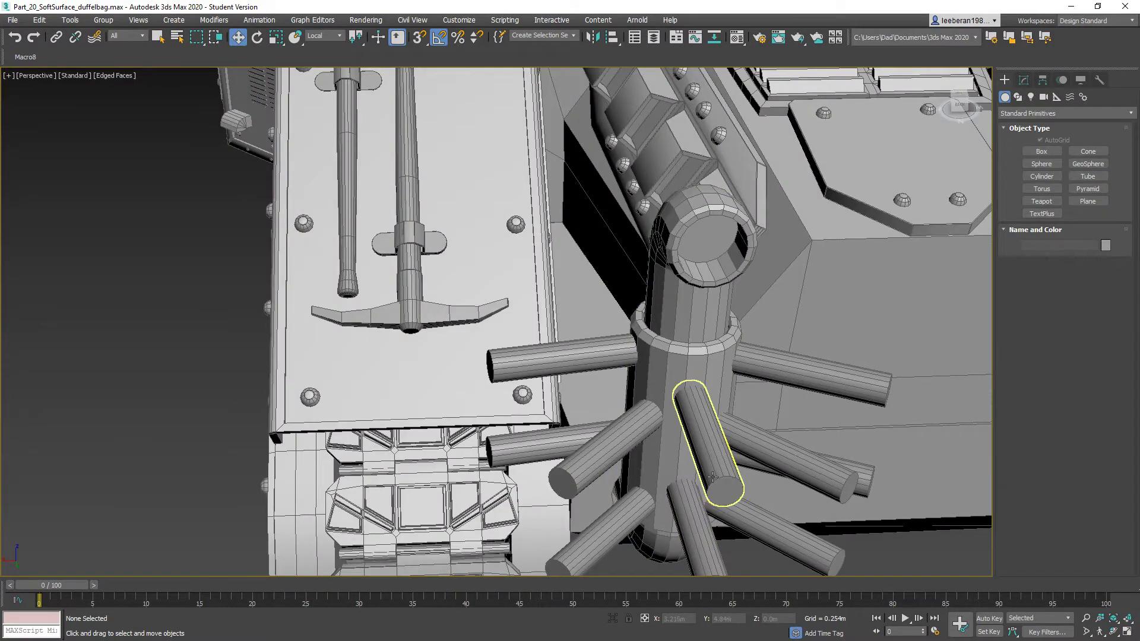
{"action": "left_click", "coordinate": [705, 439]}
{"action": "middle_click_drag", "start_coordinate": [771, 472], "coordinate": [677, 389]}
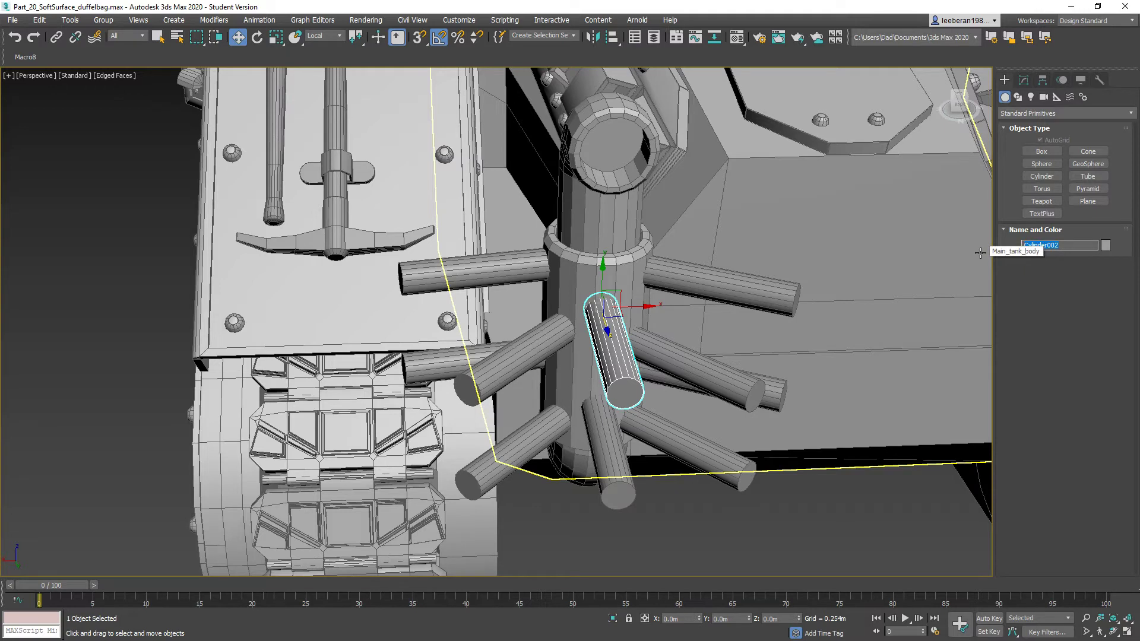
{"action": "type", "text": "Pipe_boolean"}
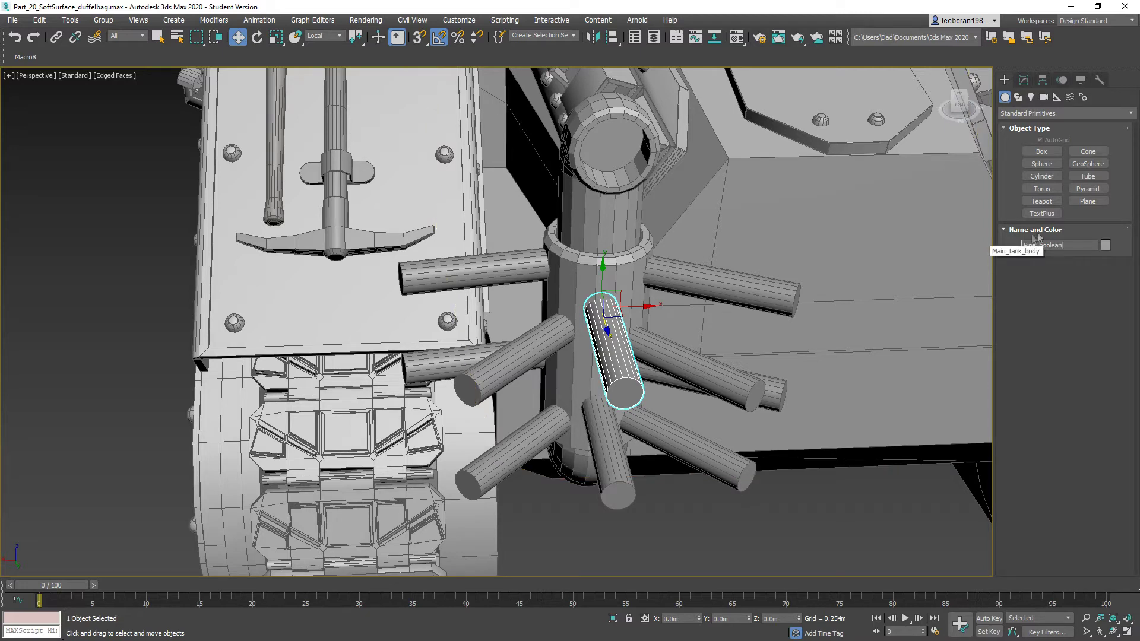
Convert the Pipe_boolean cylinder to an Editable Poly.
{"action": "right_click", "coordinate": [825, 514]}
{"action": "mouse_move", "coordinate": [821, 636]}
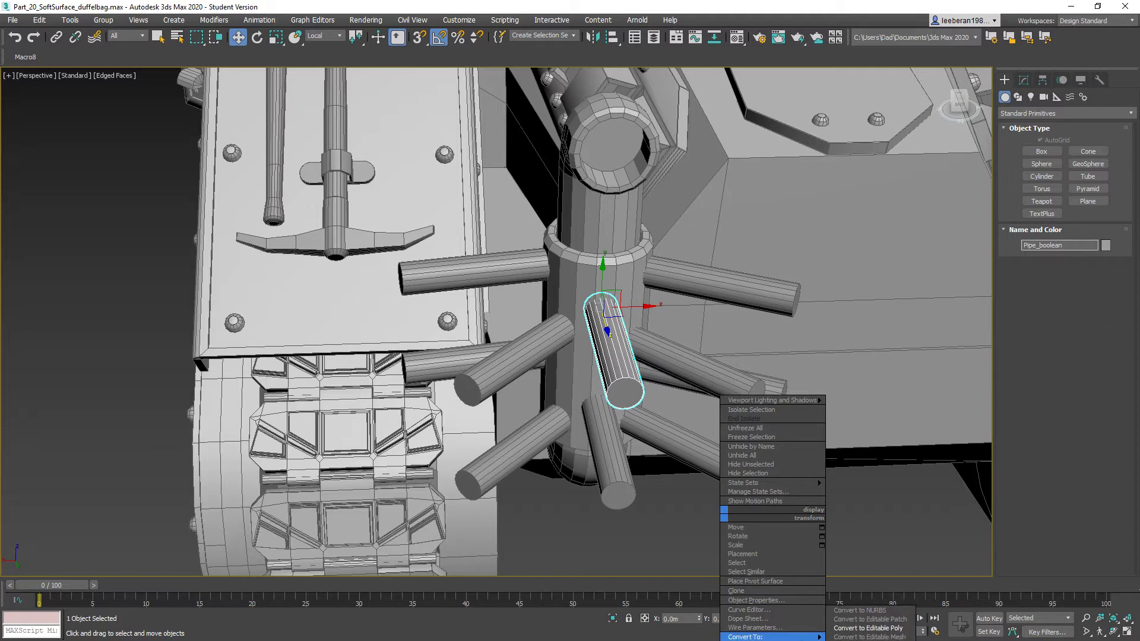
{"action": "right_click", "coordinate": [943, 198]}
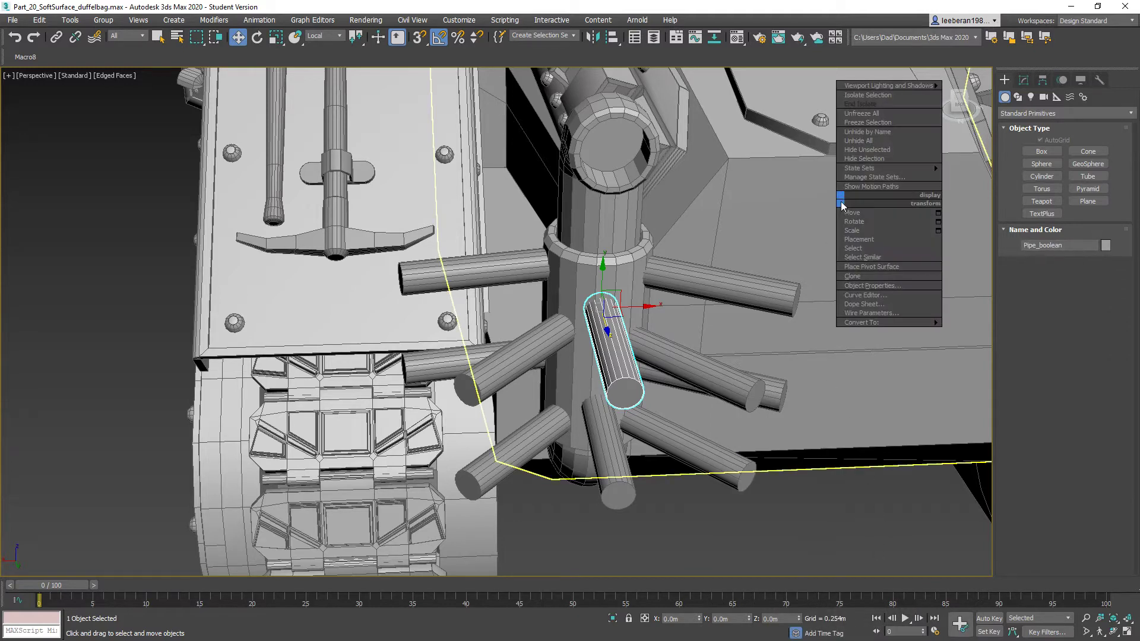
{"action": "mouse_move", "coordinate": [926, 322]}
{"action": "left_click", "coordinate": [961, 332]}
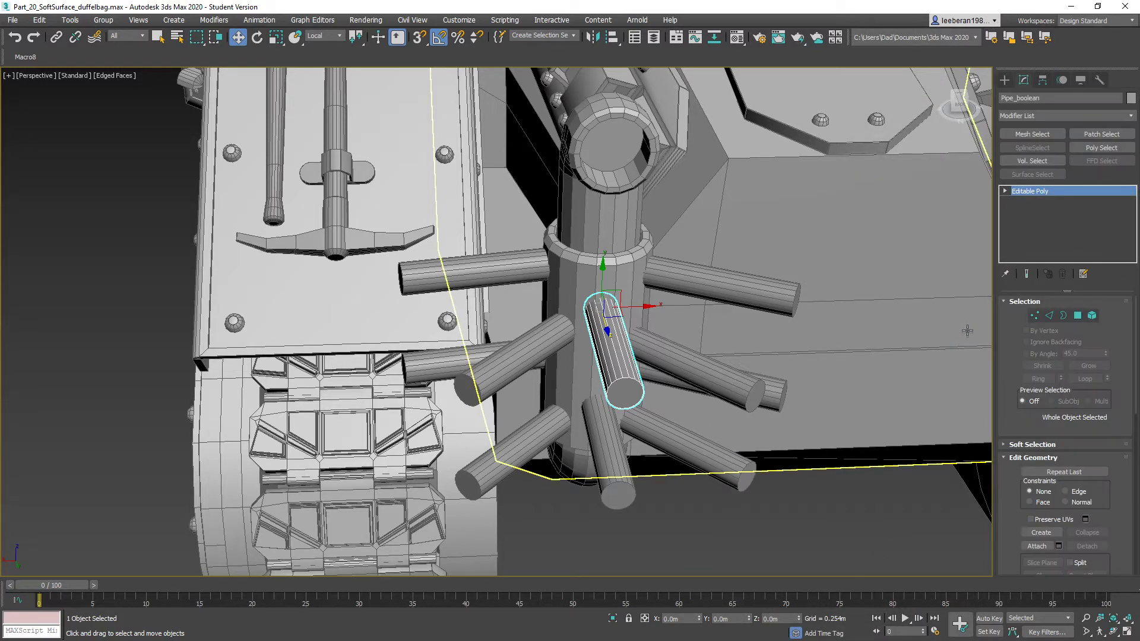
Attach all the remaining cylinders around the muffler to Pipe_boolean, making them one object.
{"action": "left_click", "coordinate": [1036, 546]}
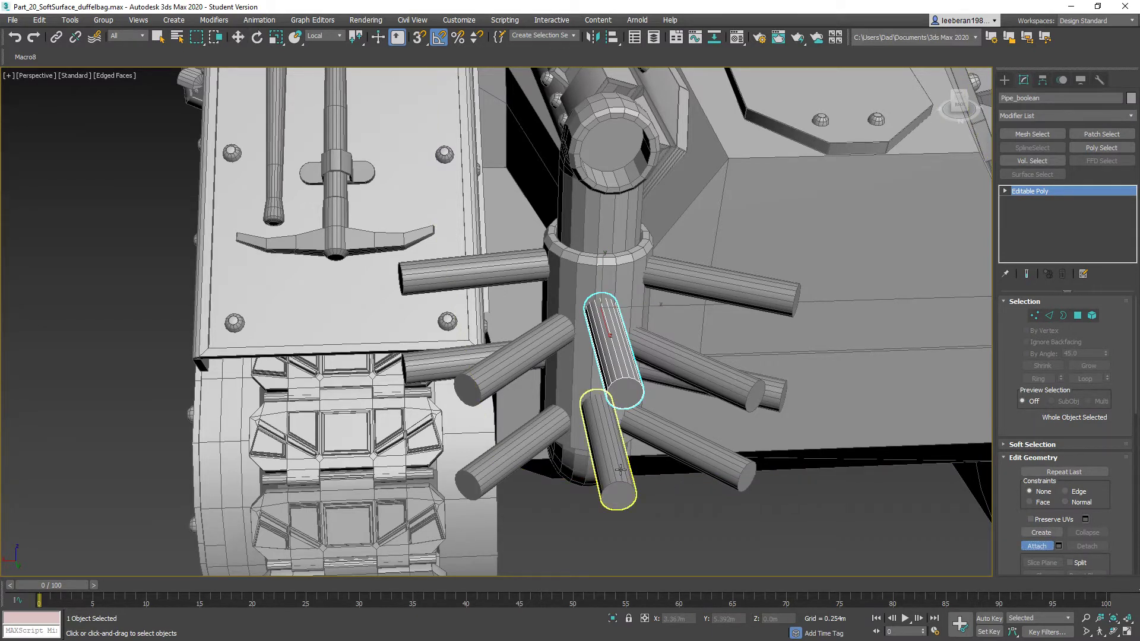
{"action": "left_click", "coordinate": [610, 454]}
{"action": "left_click", "coordinate": [691, 458]}
{"action": "left_click", "coordinate": [704, 374]}
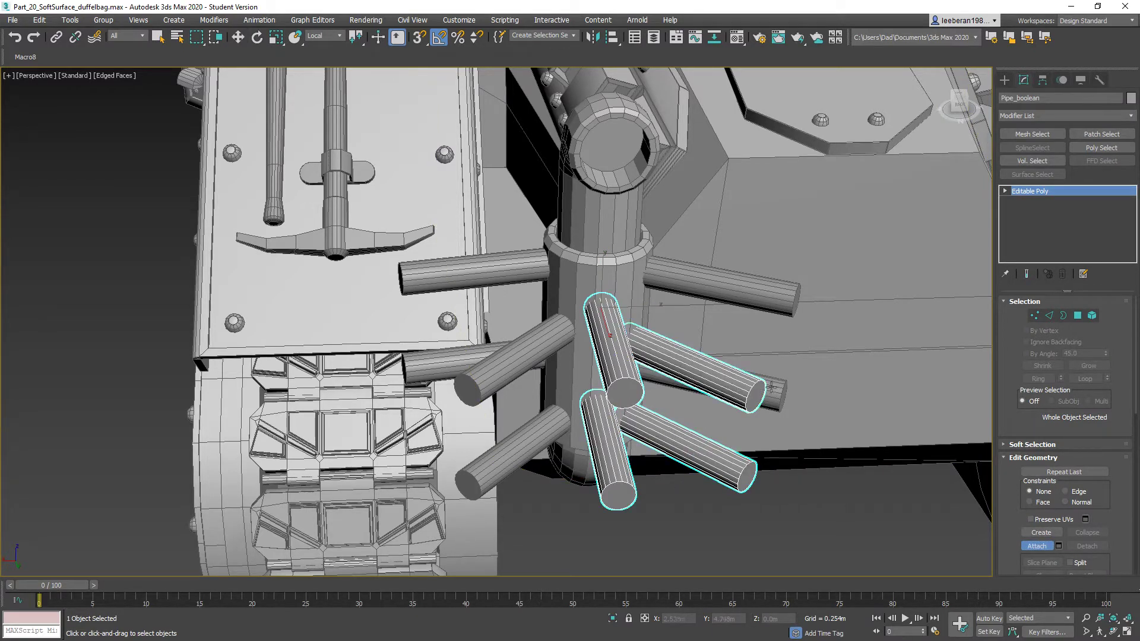
{"action": "left_click", "coordinate": [772, 387]}
{"action": "left_click", "coordinate": [765, 306]}
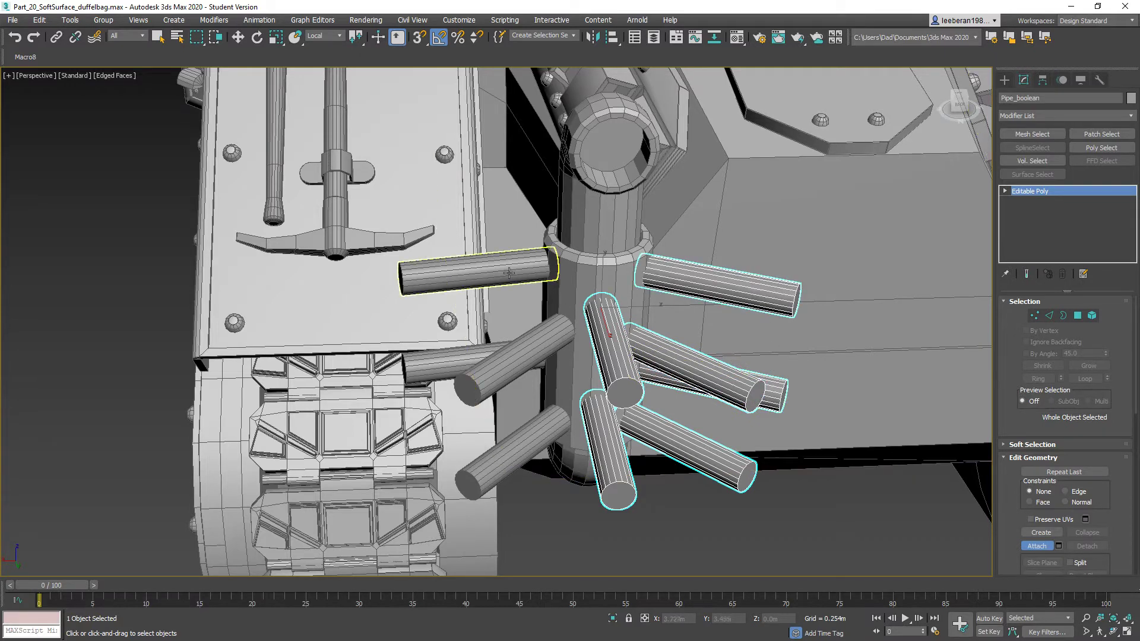
{"action": "left_click", "coordinate": [494, 290]}
{"action": "left_click", "coordinate": [424, 366]}
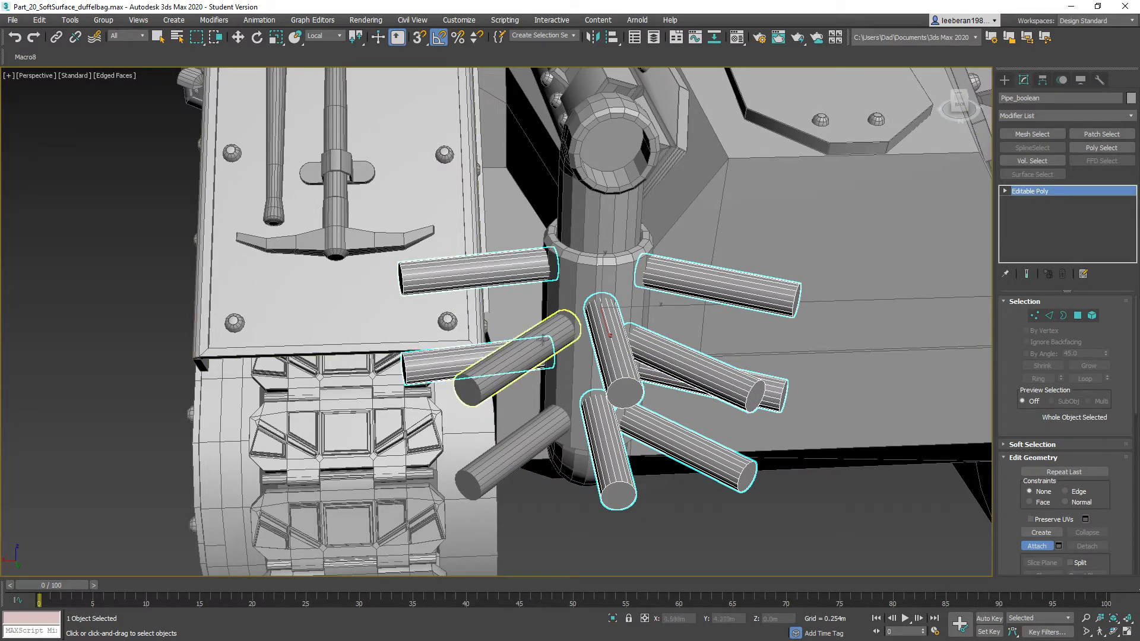
{"action": "left_click", "coordinate": [552, 338]}
{"action": "left_click", "coordinate": [535, 443]}
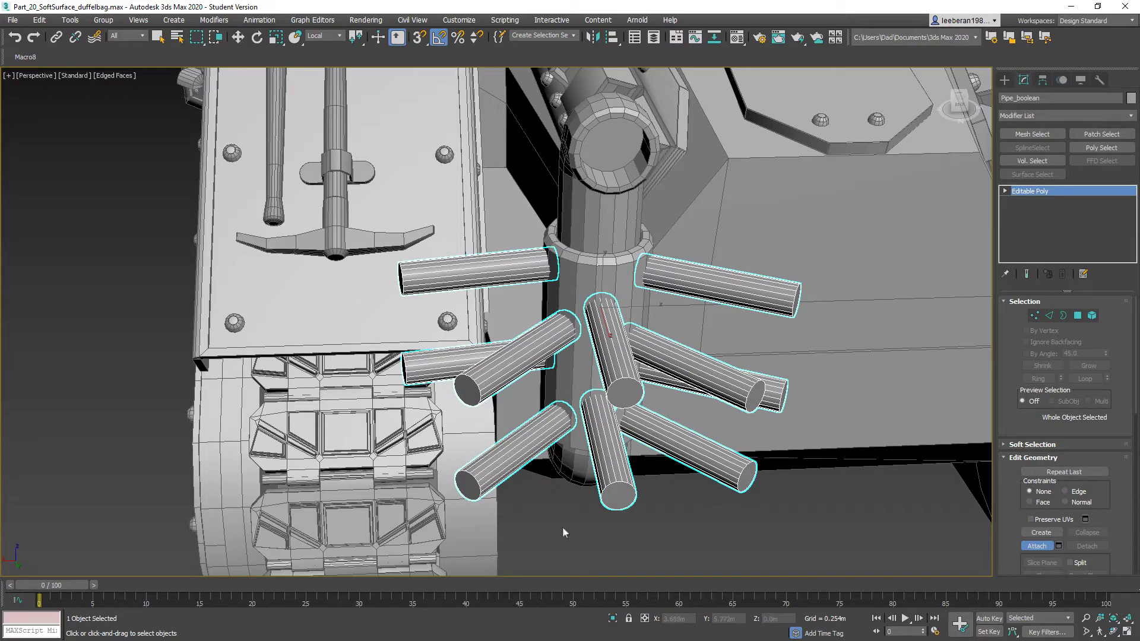
{"action": "middle_click_drag", "start_coordinate": [561, 523], "coordinate": [590, 507], "text": "alt"}
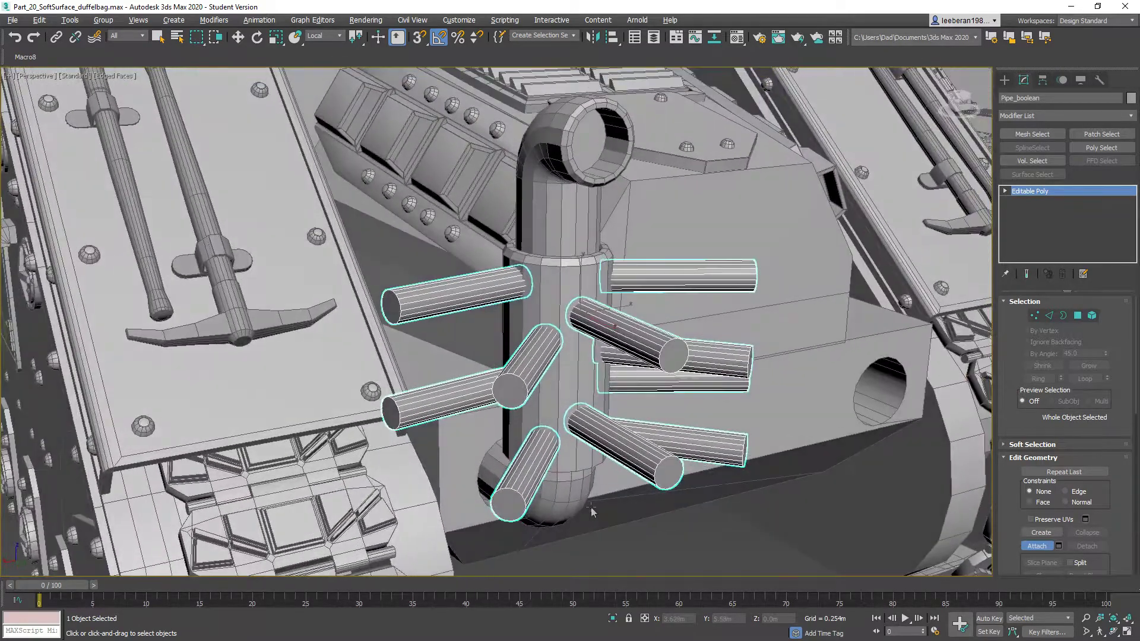
{"action": "key", "text": "w"}
{"action": "middle_click_drag", "start_coordinate": [700, 568], "coordinate": [647, 567], "text": "alt"}
{"action": "middle_click_drag", "start_coordinate": [701, 570], "coordinate": [725, 569], "text": "alt"}
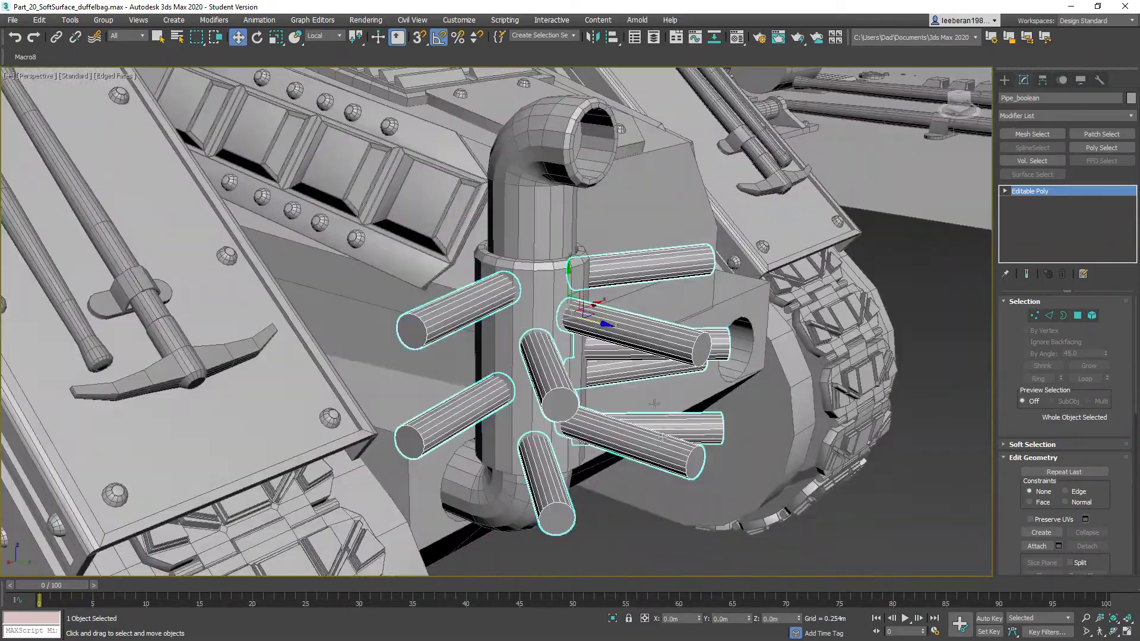
Cut the muffler holes by making the exhaust pipe a Boolean compound object with Pipe_boolean as a Subtract operand.
{"action": "left_click", "coordinate": [555, 262]}
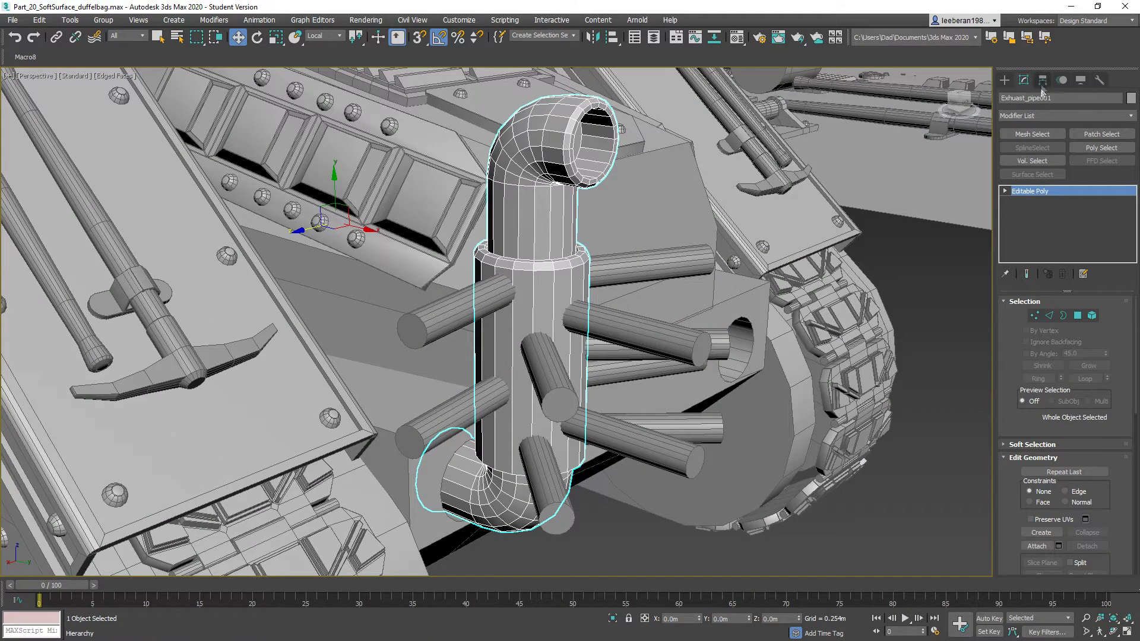
{"action": "left_click", "coordinate": [1004, 80]}
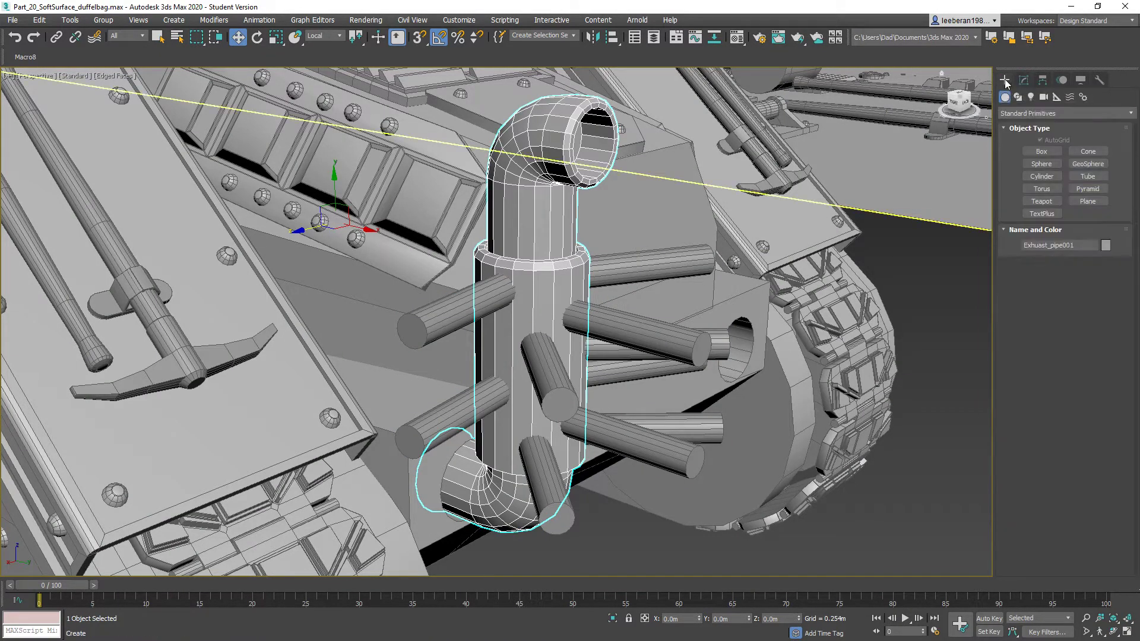
{"action": "left_click", "coordinate": [1041, 114]}
{"action": "left_click", "coordinate": [1044, 147]}
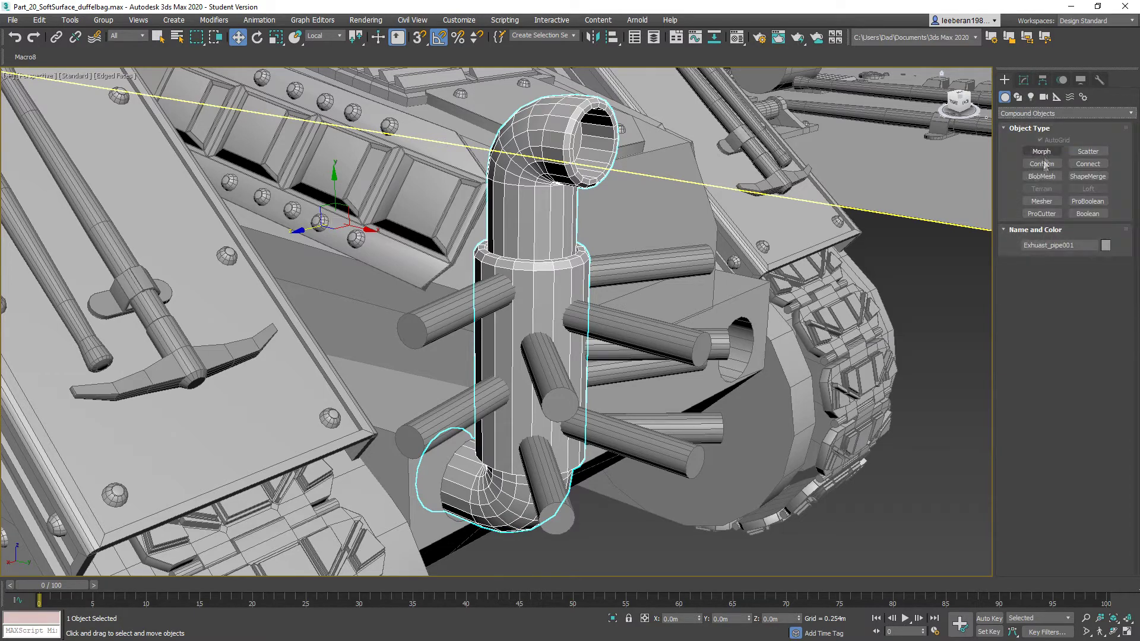
{"action": "left_click", "coordinate": [1088, 214]}
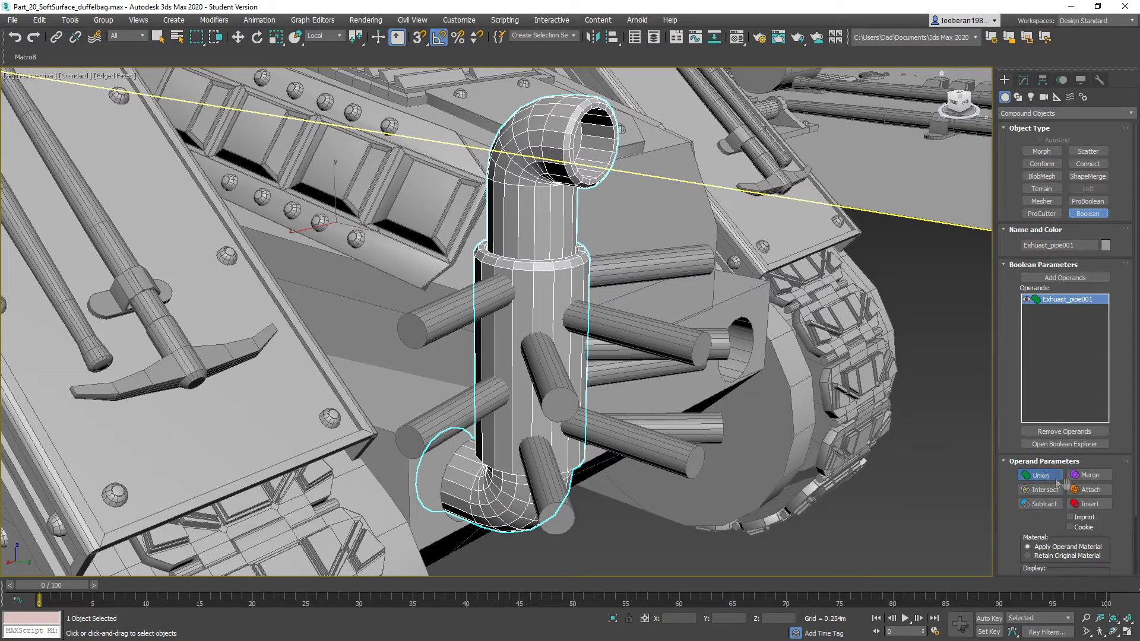
{"action": "left_click", "coordinate": [1043, 504]}
{"action": "left_click", "coordinate": [1065, 277]}
{"action": "left_click", "coordinate": [659, 455]}
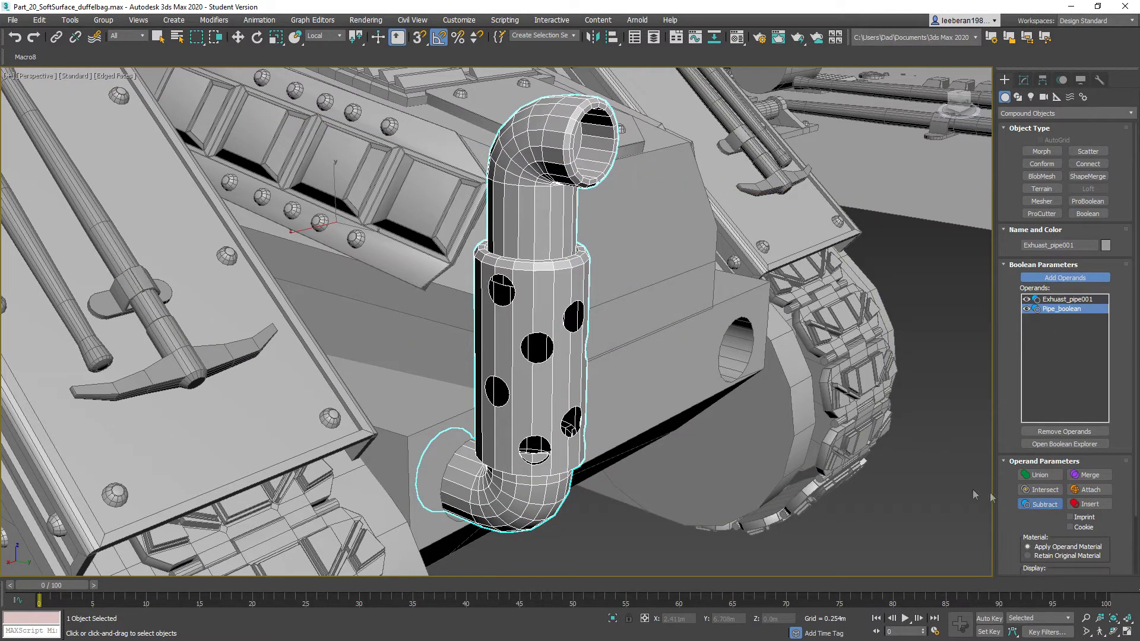
{"action": "right_click", "coordinate": [903, 506]}
{"action": "right_click", "coordinate": [904, 506]}
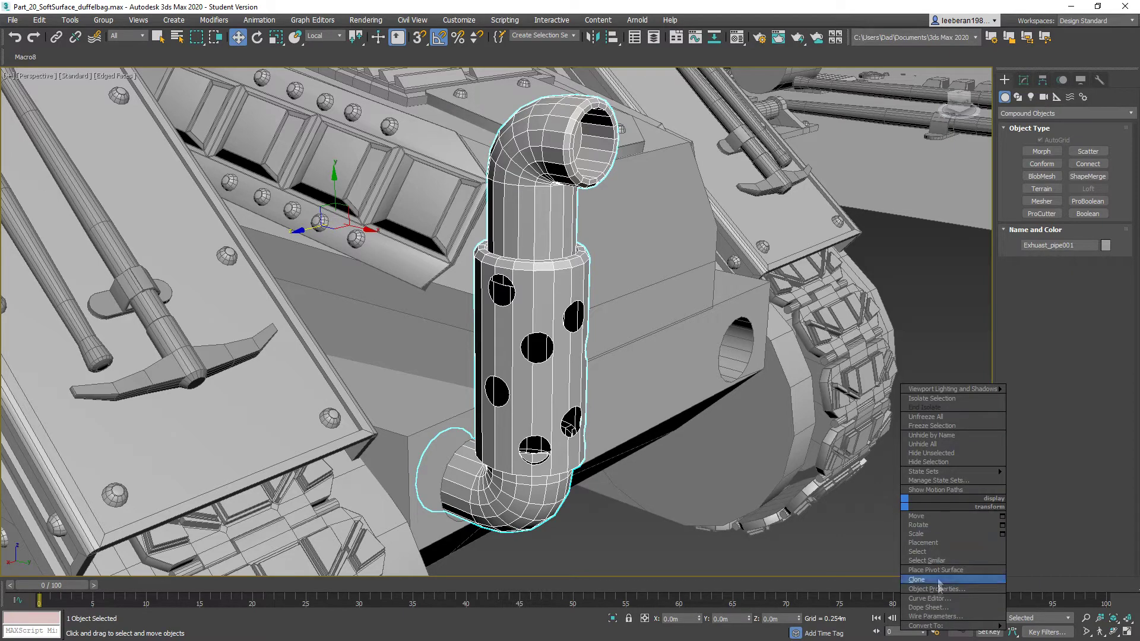
{"action": "mouse_move", "coordinate": [937, 625]}
{"action": "left_click", "coordinate": [1048, 624]}
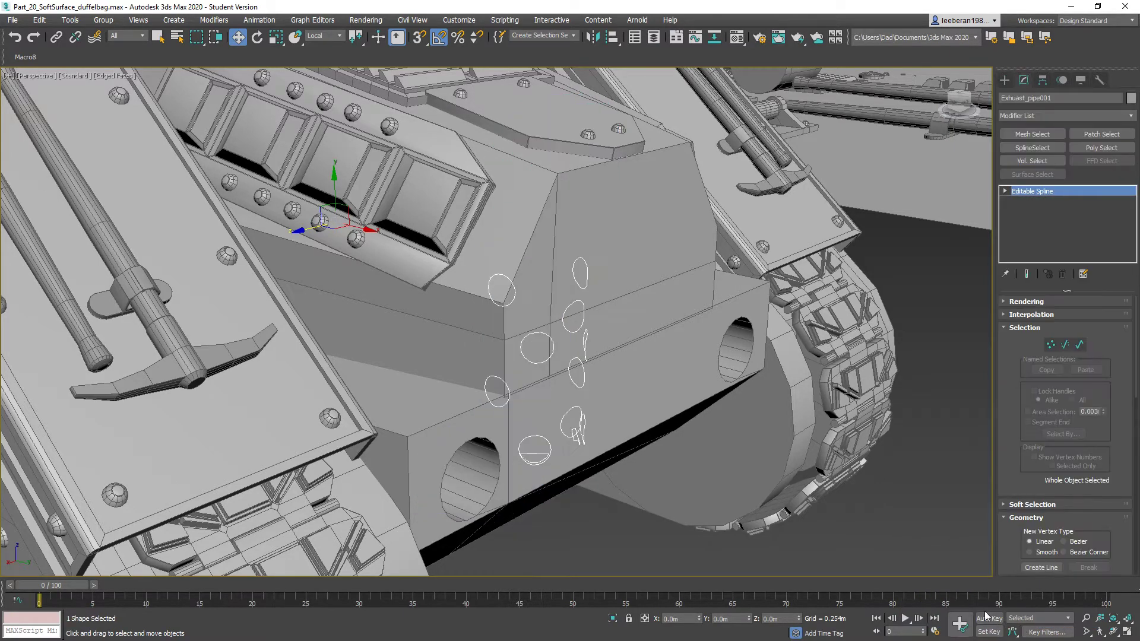
{"action": "key", "text": "ctrl+z"}
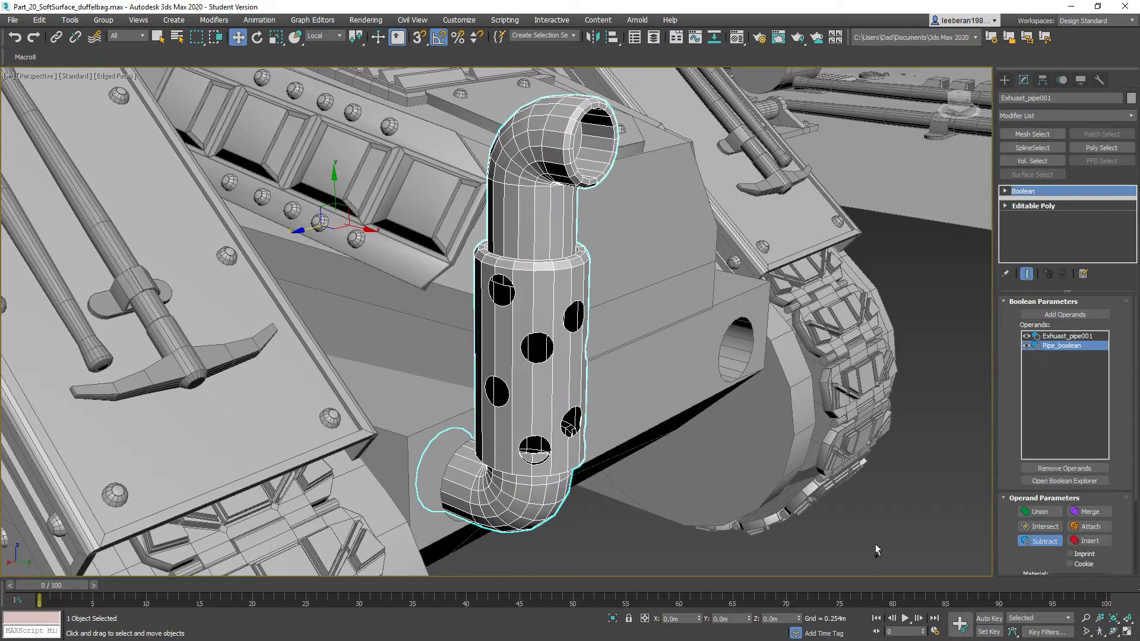
Convert the exhaust pipe with the boolean holes to an Editable Poly.
{"action": "right_click", "coordinate": [831, 516]}
{"action": "mouse_move", "coordinate": [901, 638]}
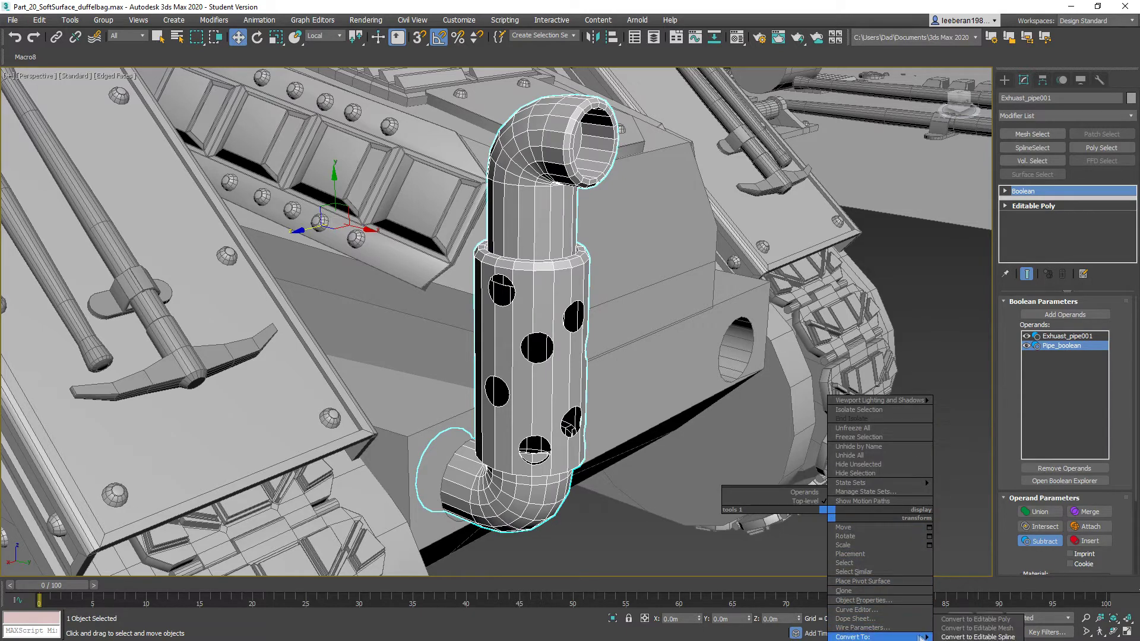
{"action": "left_click", "coordinate": [951, 623]}
Extrude the borders of the rear-facing vertical pair of muffler holes slightly inward along Y and cap them.
{"action": "mouse_move", "coordinate": [704, 444]}
{"action": "middle_mouse_down", "text": "alt"}
{"action": "mouse_move", "coordinate": [738, 446]}
{"action": "mouse_move", "coordinate": [702, 426]}
{"action": "middle_mouse_up", "text": "alt"}
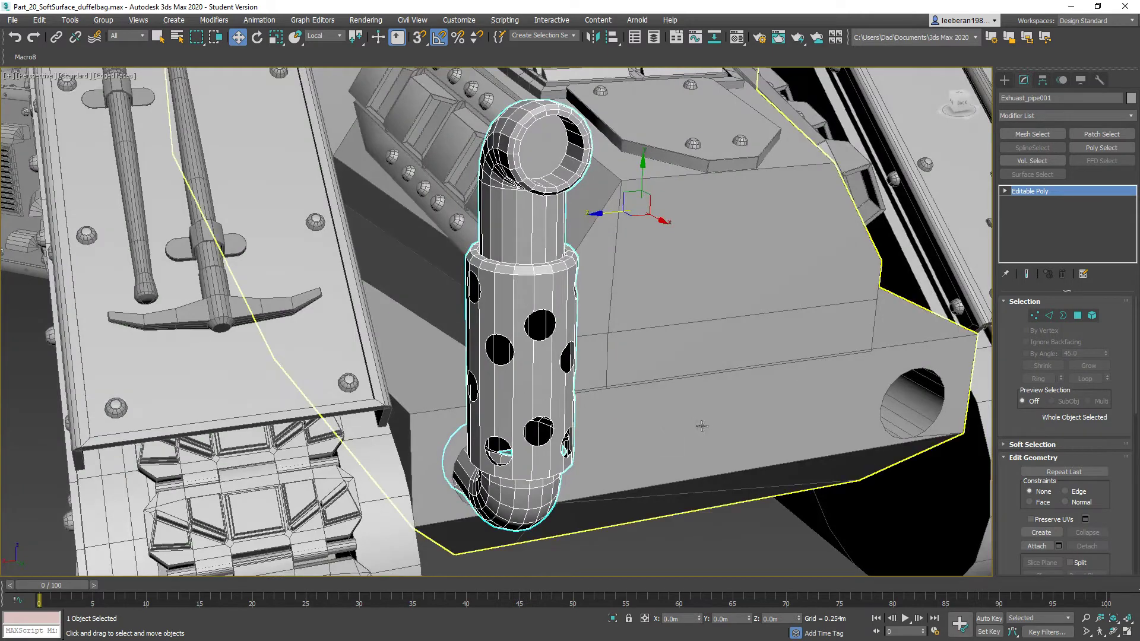
{"action": "left_click", "coordinate": [1062, 316]}
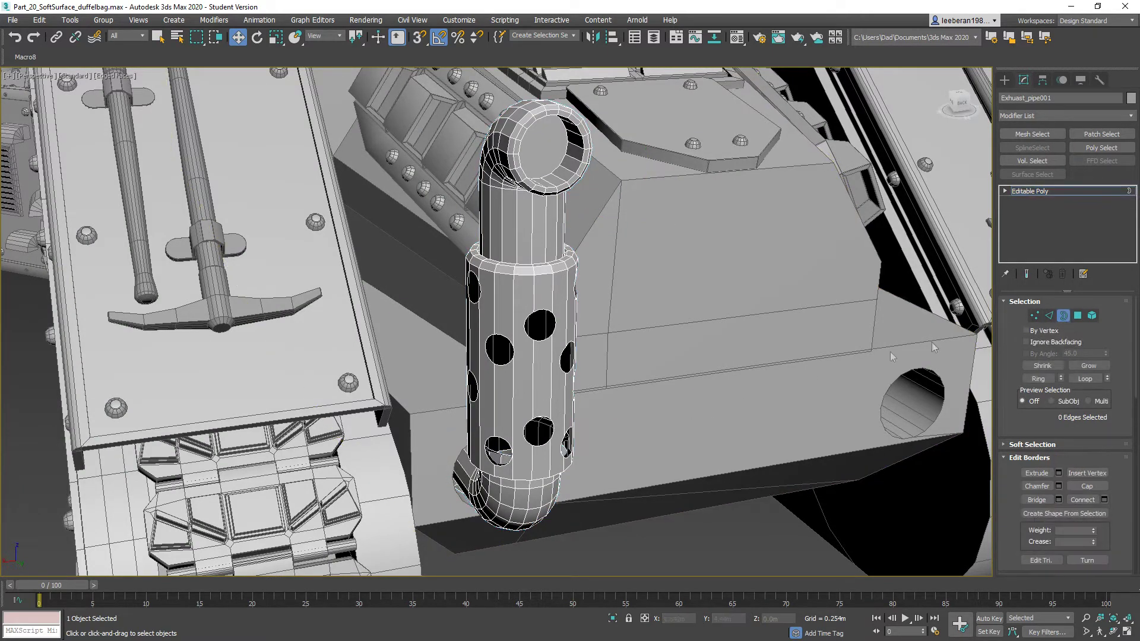
{"action": "left_click", "coordinate": [544, 338]}
{"action": "middle_click_drag", "start_coordinate": [603, 336], "coordinate": [563, 414], "text": "alt"}
{"action": "left_click", "coordinate": [542, 412], "text": "ctrl"}
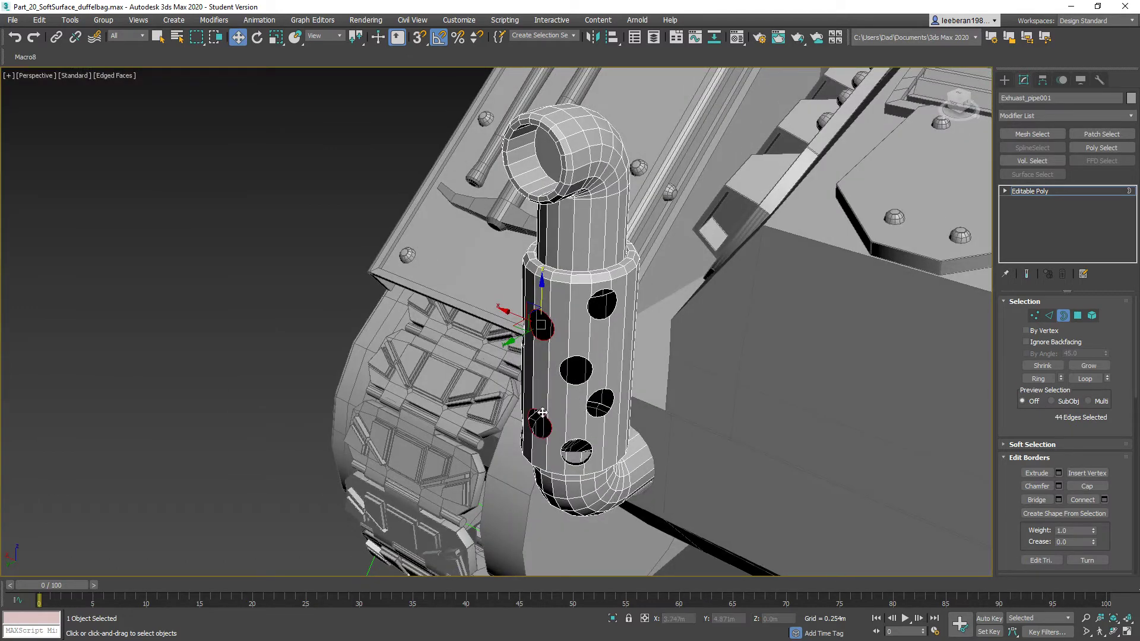
{"action": "middle_click_drag", "start_coordinate": [592, 347], "coordinate": [516, 345], "text": "alt"}
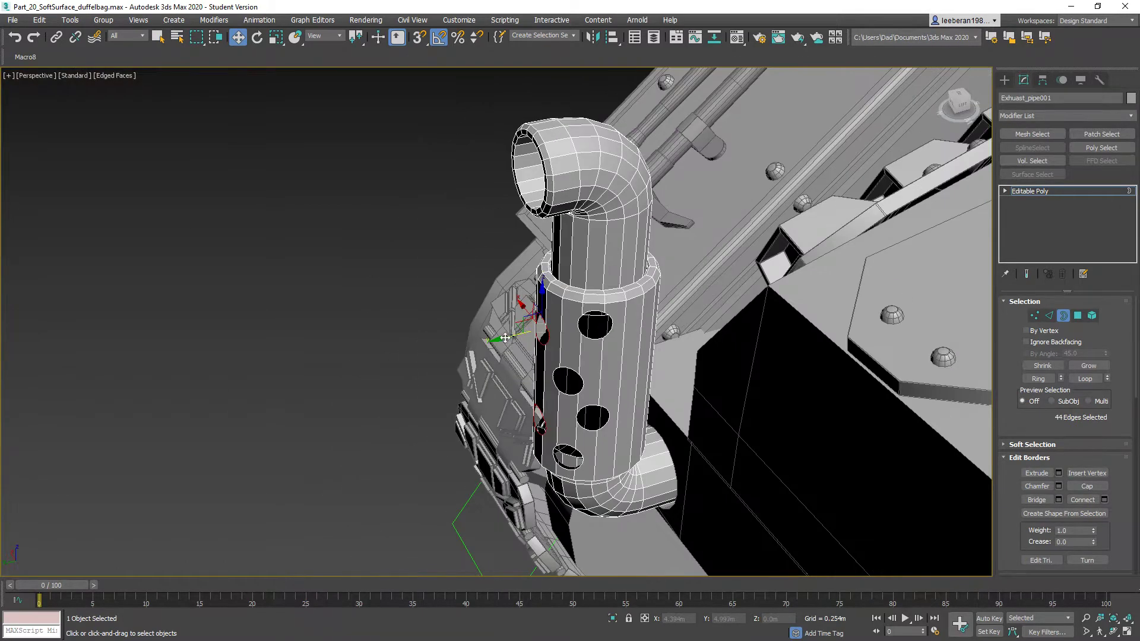
{"action": "left_click_drag", "start_coordinate": [504, 338], "coordinate": [517, 336], "text": "shift"}
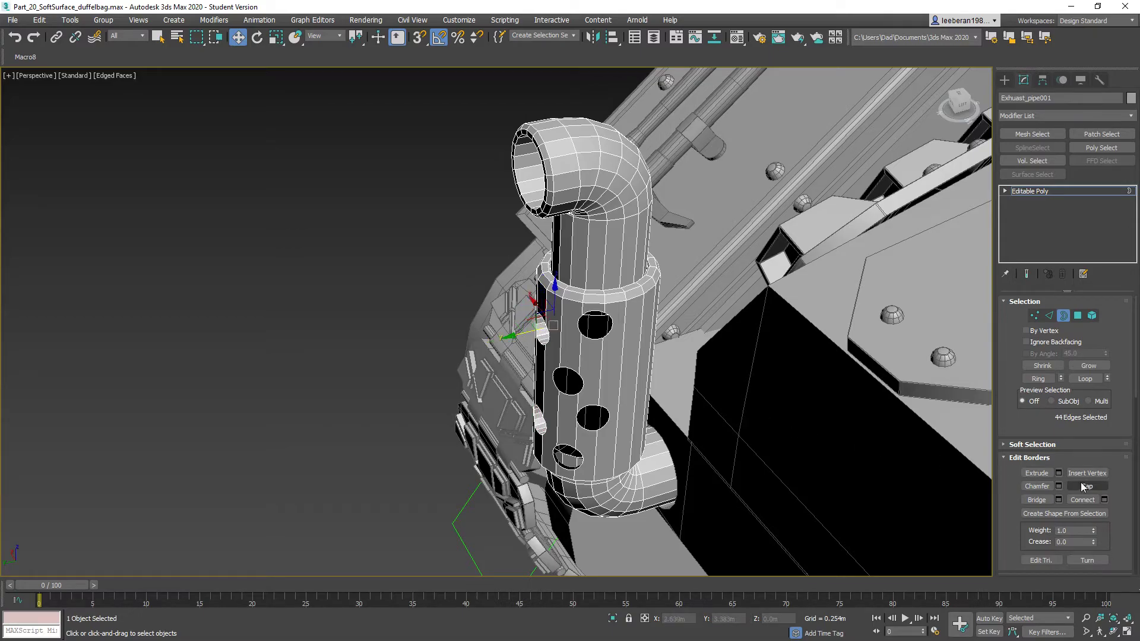
{"action": "mouse_move", "coordinate": [630, 399]}
{"action": "middle_mouse_down", "text": "alt"}
{"action": "mouse_move", "coordinate": [718, 362]}
{"action": "mouse_move", "coordinate": [767, 379]}
{"action": "mouse_move", "coordinate": [714, 377]}
{"action": "mouse_move", "coordinate": [690, 343]}
{"action": "mouse_move", "coordinate": [738, 364]}
{"action": "middle_mouse_up", "text": "alt"}
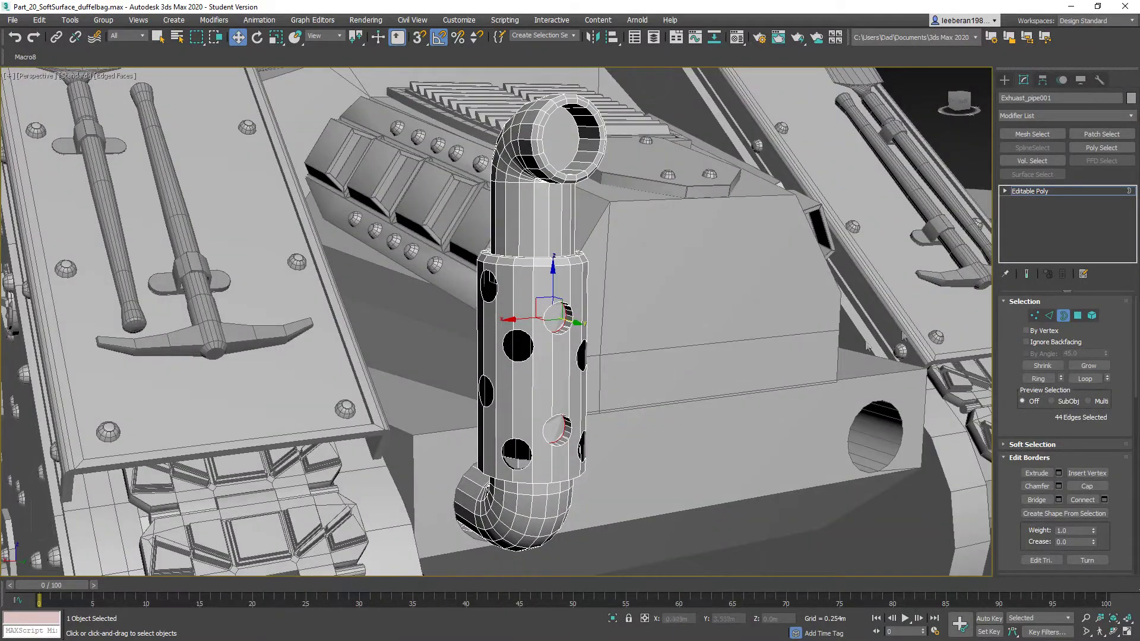
Convert the capped borders to a polygon selection, shrink it to the two caps and make them planar in Y.
{"action": "left_click", "coordinate": [1078, 316]}
{"action": "left_click", "coordinate": [1043, 366]}
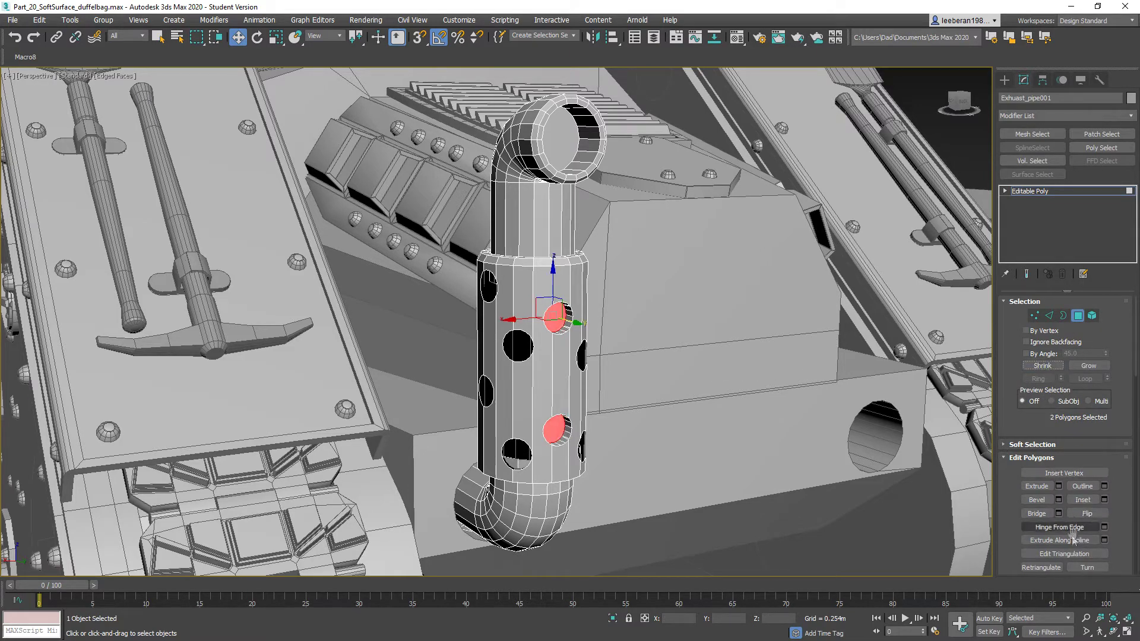
{"action": "scroll", "coordinate": [1071, 537], "scroll_direction": "down", "scroll_amount": 3}
{"action": "scroll", "coordinate": [1071, 536], "scroll_direction": "down", "scroll_amount": 5}
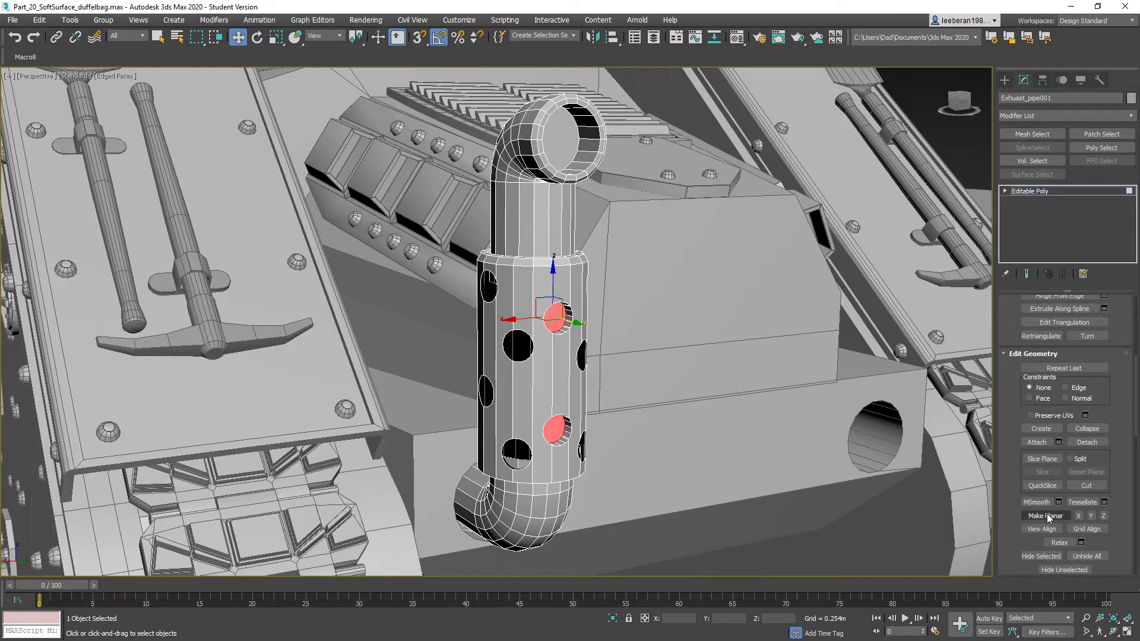
{"action": "left_click", "coordinate": [1091, 517]}
Using the Local coordinate system, extrude the adjacent hole pair's borders about 0.046 m inward along Z and cap them.
{"action": "middle_click_drag", "start_coordinate": [596, 393], "coordinate": [510, 398], "text": "alt"}
{"action": "middle_click_drag", "start_coordinate": [742, 422], "coordinate": [900, 425], "text": "alt"}
{"action": "scroll", "coordinate": [1061, 415], "scroll_direction": "up", "scroll_amount": 8}
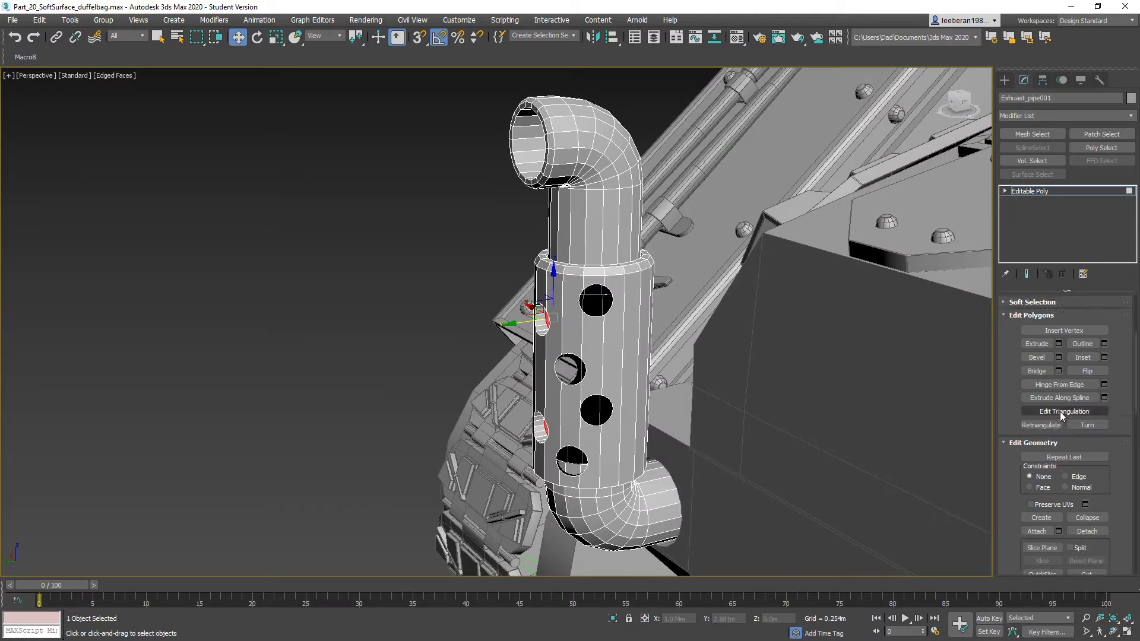
{"action": "left_click", "coordinate": [1062, 316]}
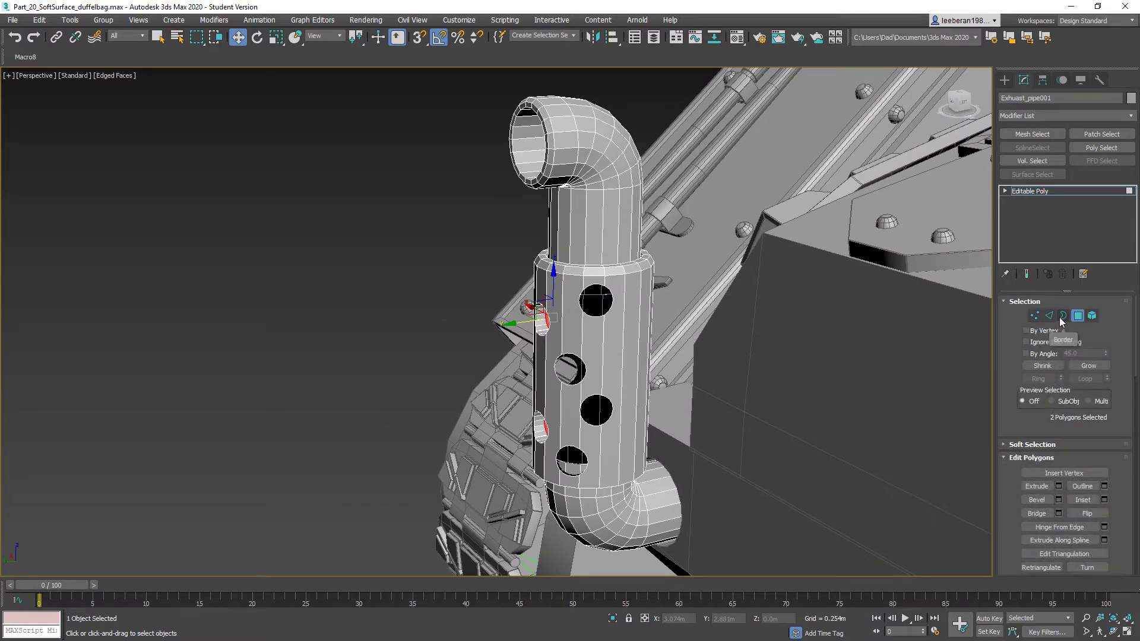
{"action": "left_click", "coordinate": [569, 357]}
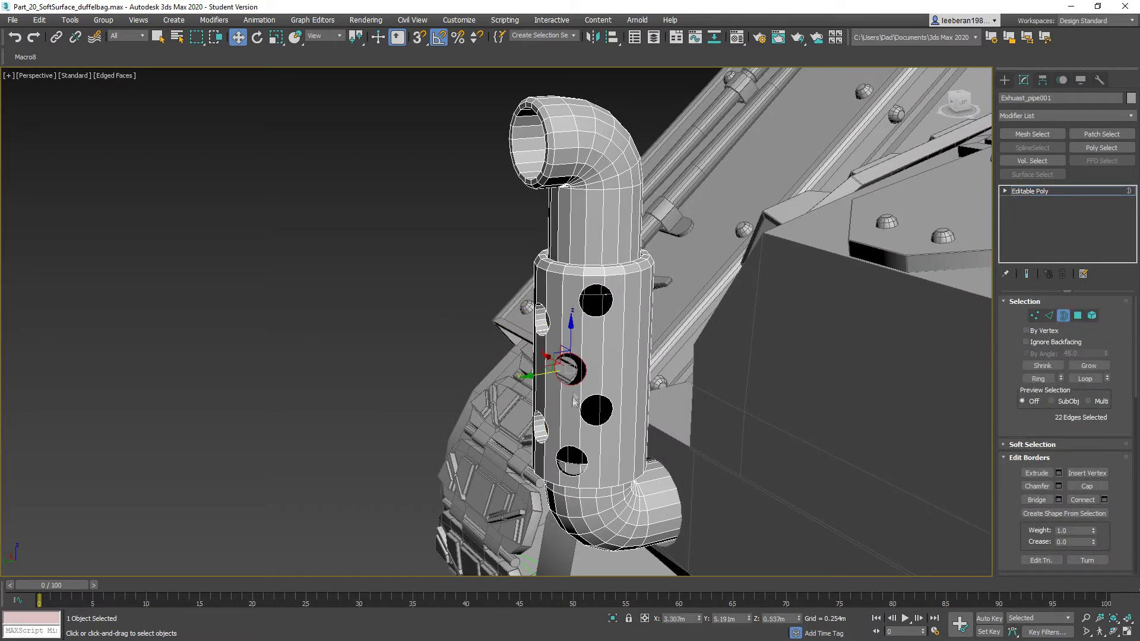
{"action": "left_click", "coordinate": [571, 456], "text": "ctrl"}
{"action": "middle_click_drag", "start_coordinate": [571, 456], "coordinate": [576, 462], "text": "alt"}
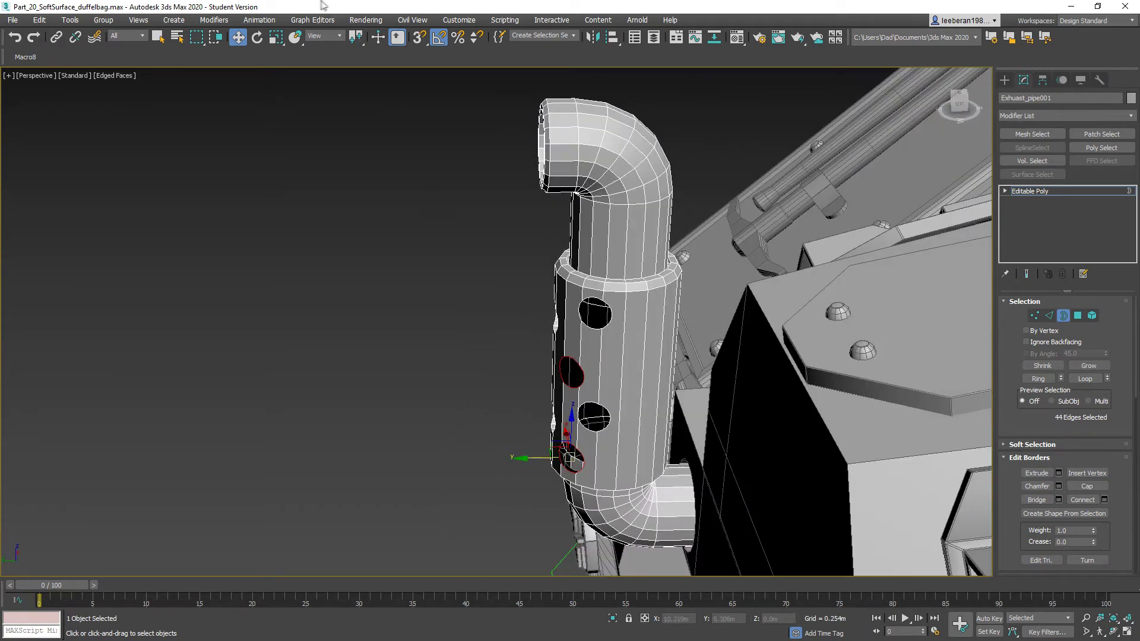
{"action": "left_click", "coordinate": [335, 37]}
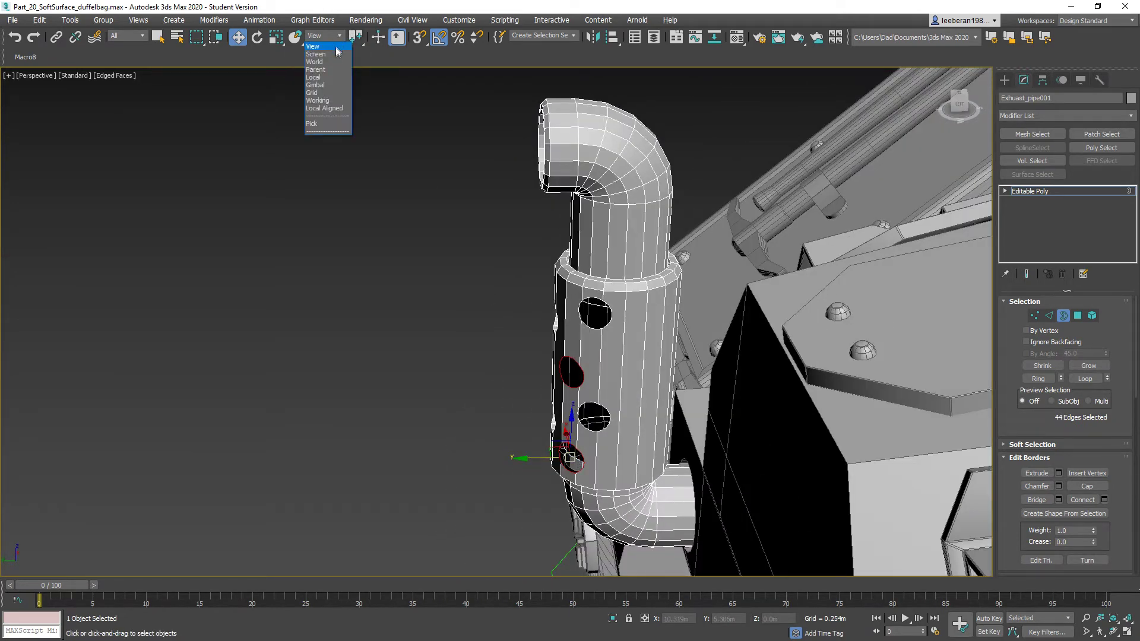
{"action": "left_click", "coordinate": [314, 77]}
{"action": "middle_click_drag", "start_coordinate": [456, 309], "coordinate": [523, 394], "text": "alt"}
{"action": "left_click_drag", "start_coordinate": [536, 463], "coordinate": [547, 465], "text": "shift"}
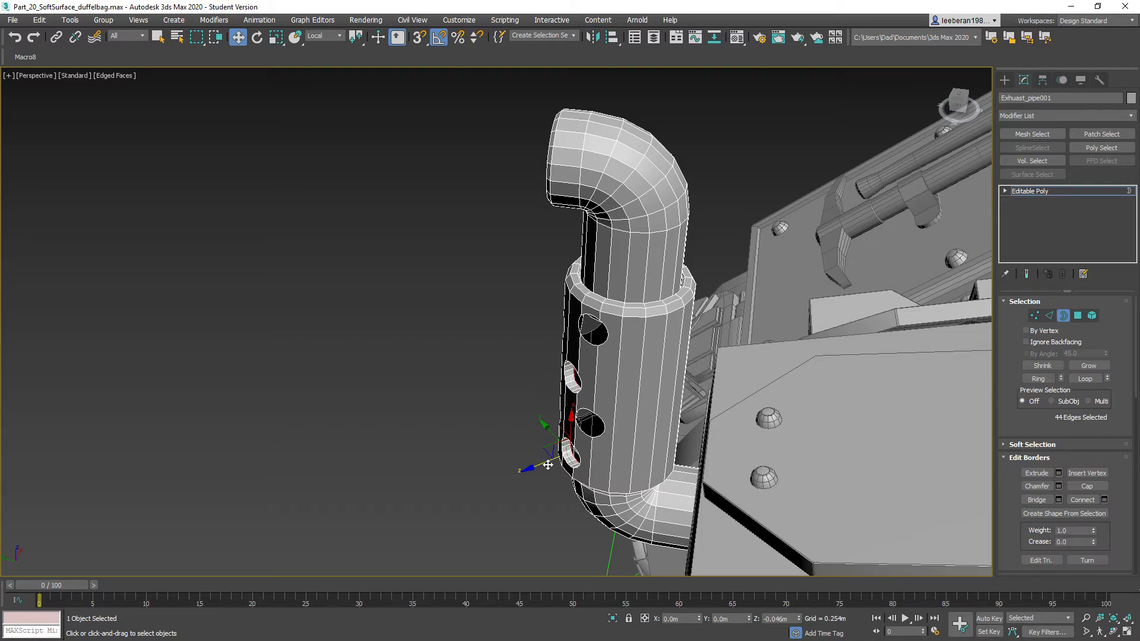
{"action": "middle_click_drag", "start_coordinate": [715, 391], "coordinate": [778, 381], "text": "alt"}
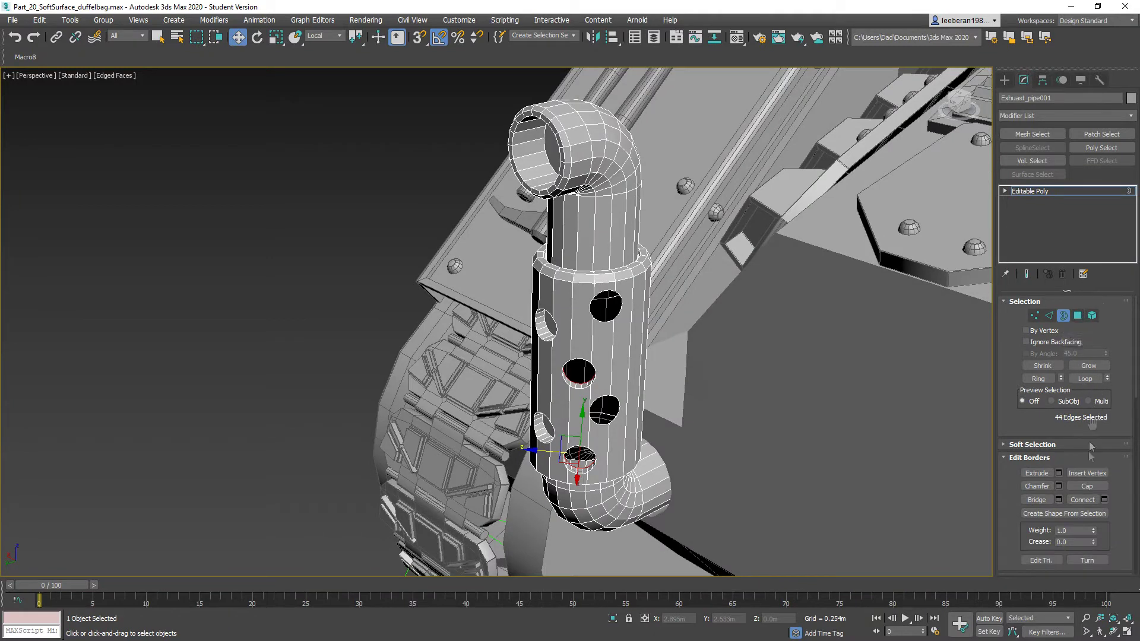
{"action": "left_click", "coordinate": [1085, 487]}
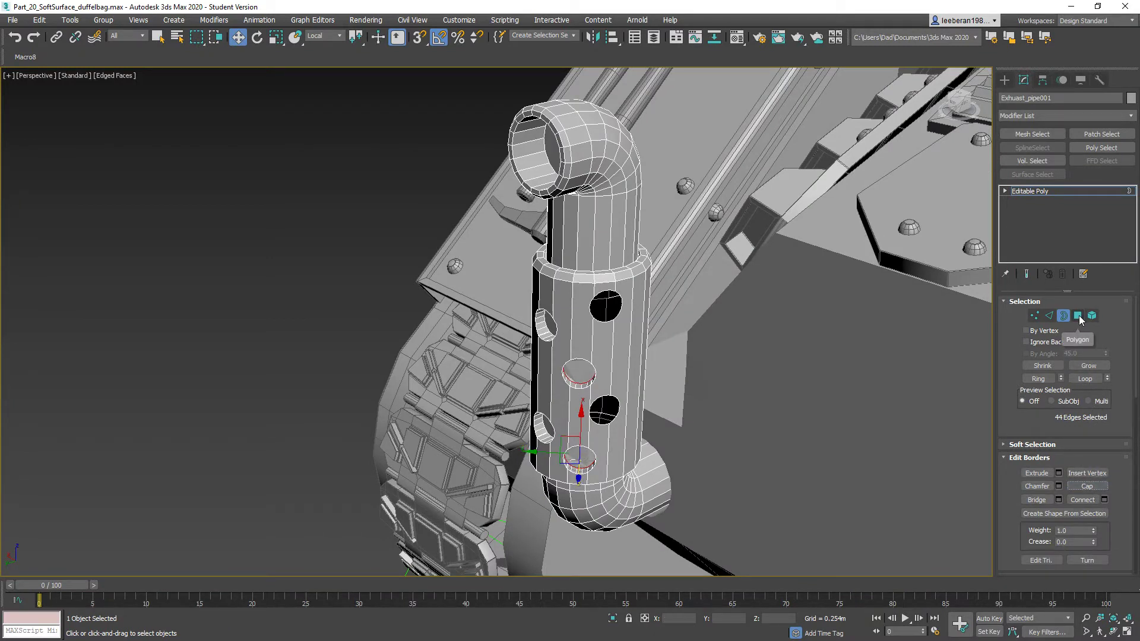
Convert the newly capped lower hole pair's borders to polygons, shrink the selection to the two caps and make them planar.
{"action": "left_click", "coordinate": [1077, 315]}
{"action": "left_click", "coordinate": [1042, 366]}
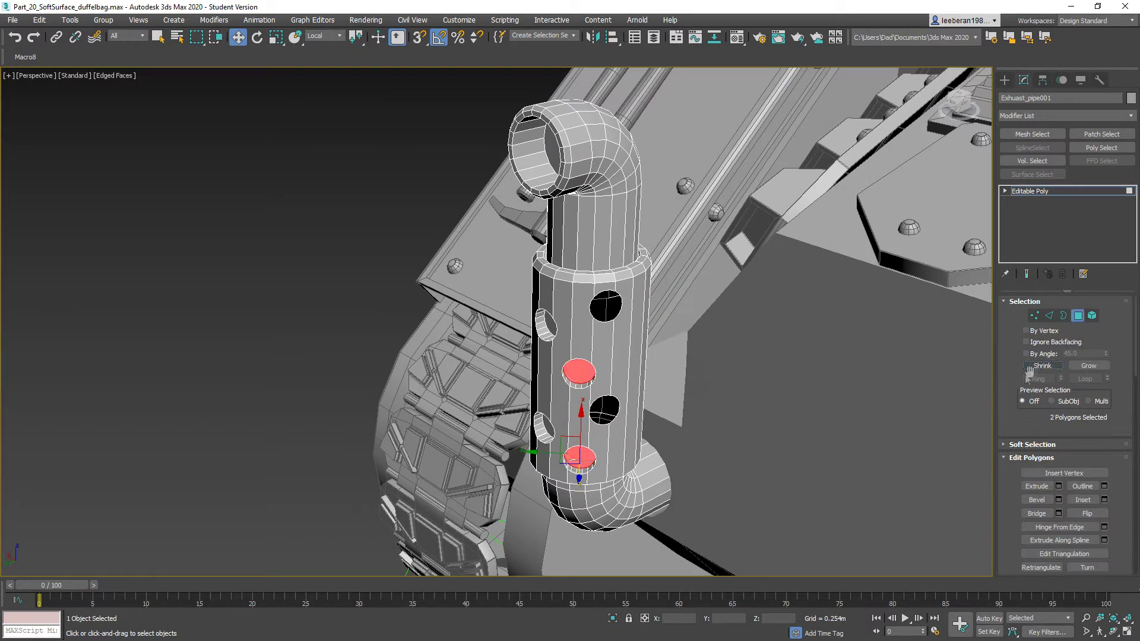
{"action": "scroll", "coordinate": [1051, 533], "scroll_direction": "down", "scroll_amount": 5}
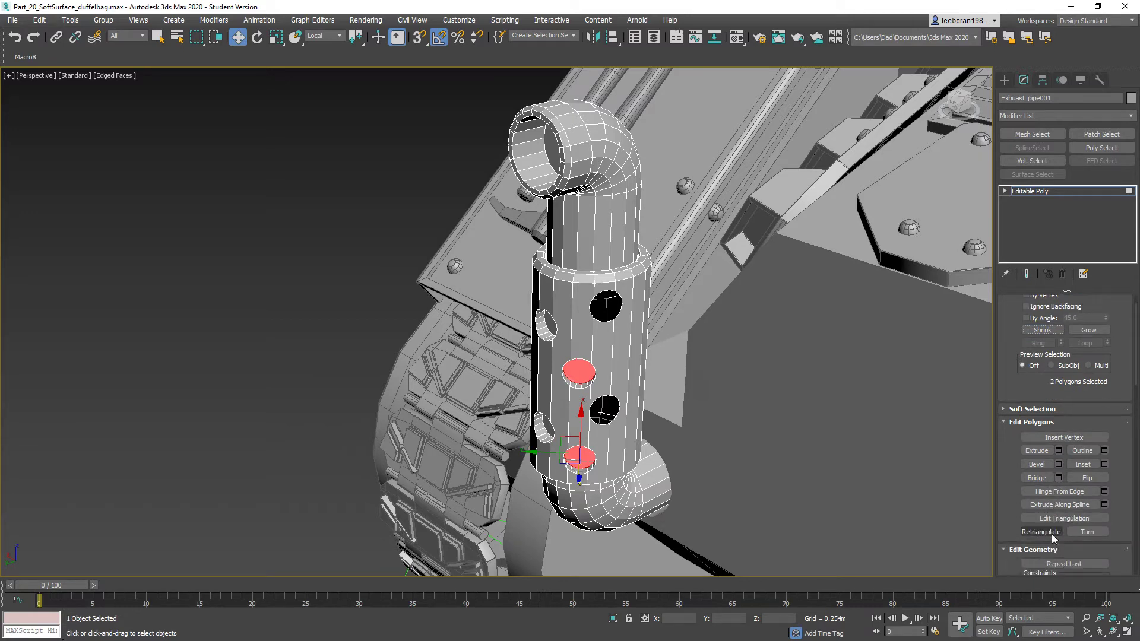
{"action": "scroll", "coordinate": [1051, 533], "scroll_direction": "down", "scroll_amount": 4}
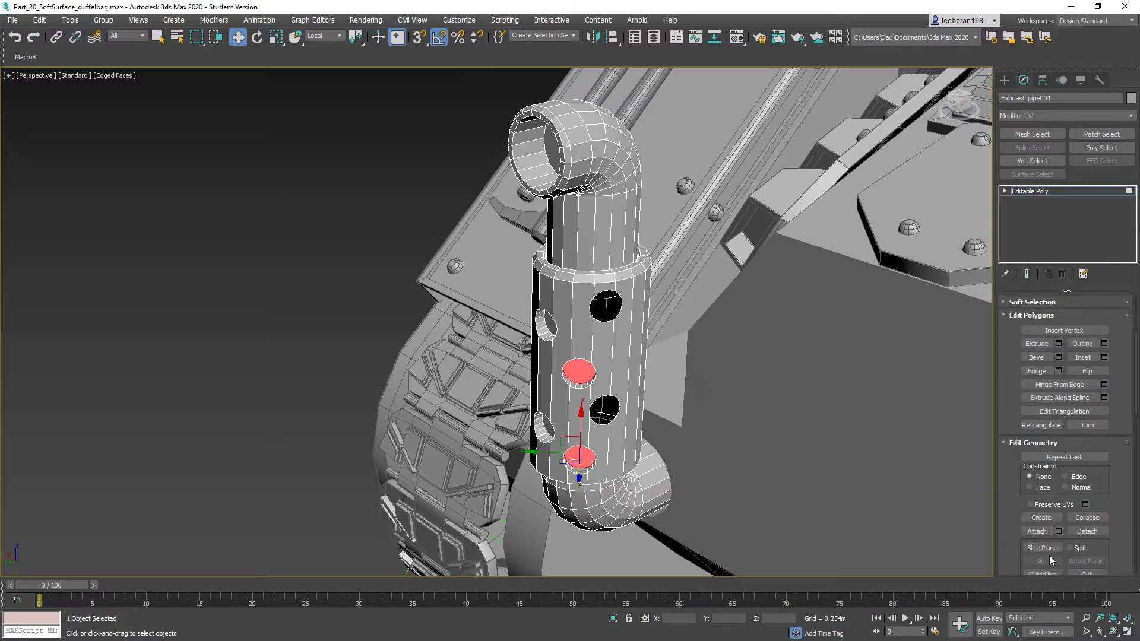
{"action": "left_click", "coordinate": [1043, 568]}
Select the borders of the neighbouring higher hole pair, extrude them slightly inward along local Z and cap them.
{"action": "middle_click_drag", "start_coordinate": [712, 421], "coordinate": [671, 427], "text": "alt"}
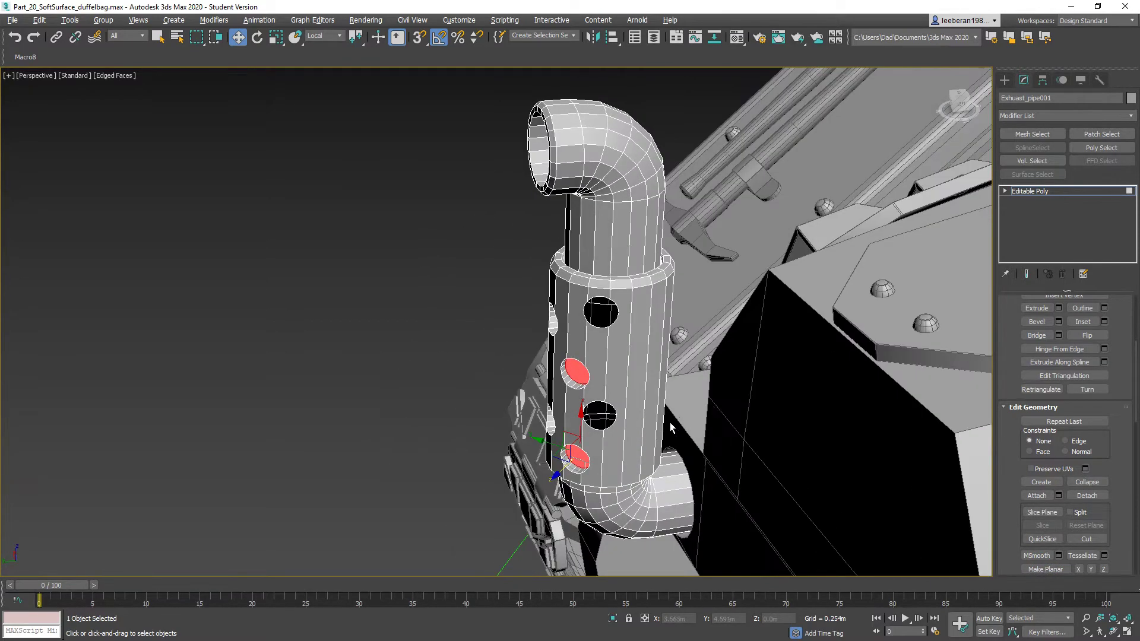
{"action": "right_click", "coordinate": [451, 276]}
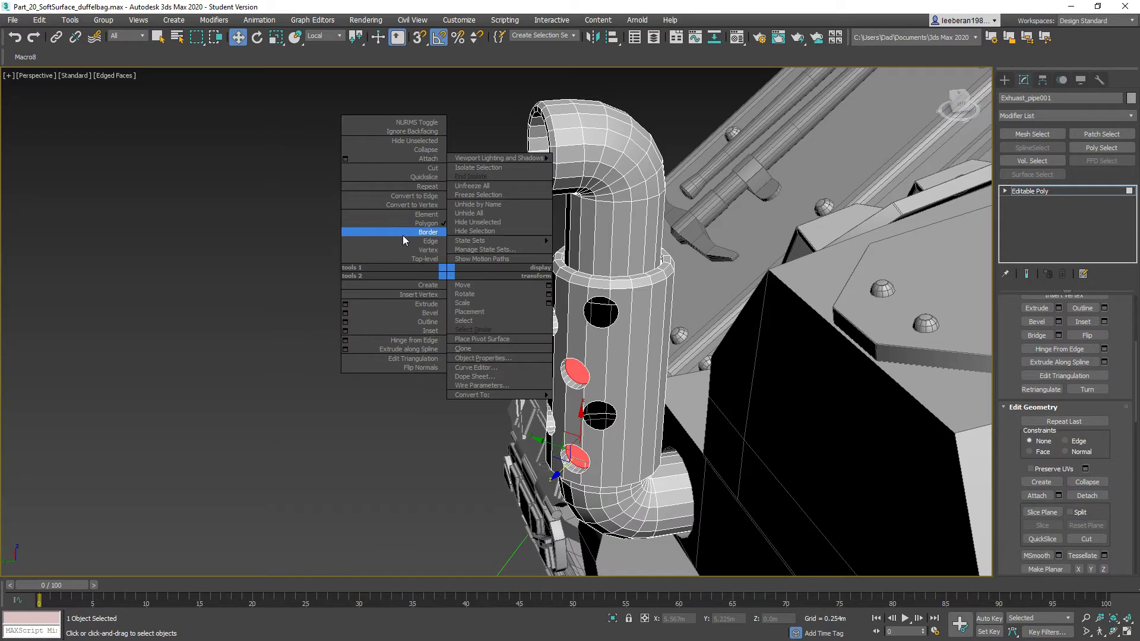
{"action": "left_click", "coordinate": [403, 234]}
{"action": "left_click", "coordinate": [597, 400]}
{"action": "left_click", "coordinate": [602, 327], "text": "ctrl"}
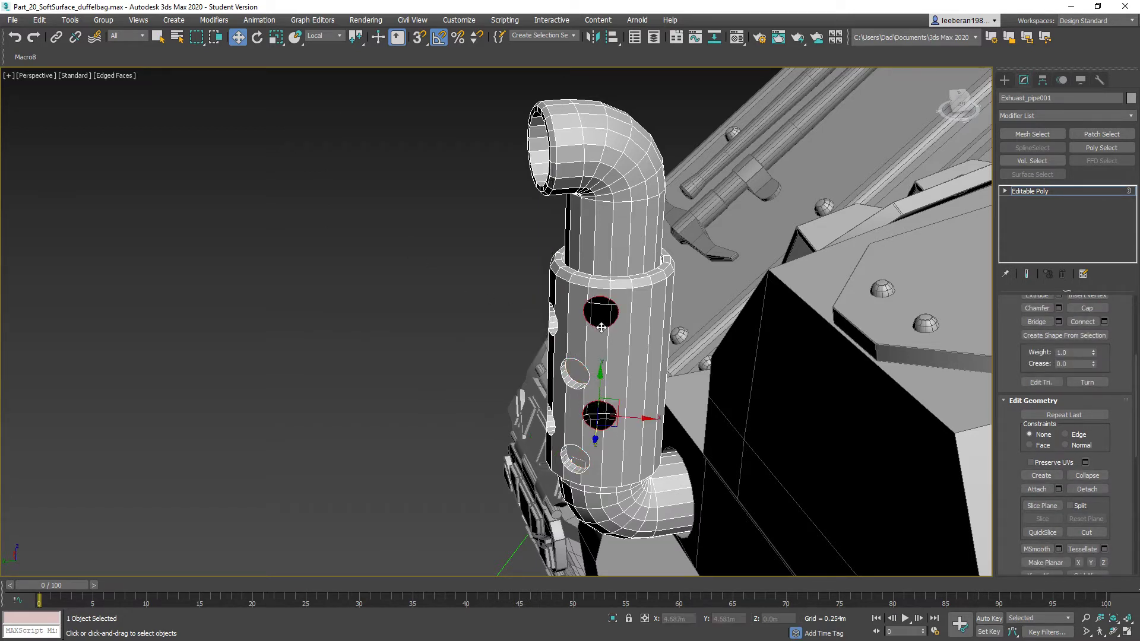
{"action": "middle_click_drag", "start_coordinate": [635, 370], "coordinate": [590, 415], "text": "alt"}
{"action": "left_click_drag", "start_coordinate": [576, 423], "coordinate": [591, 420], "text": "shift"}
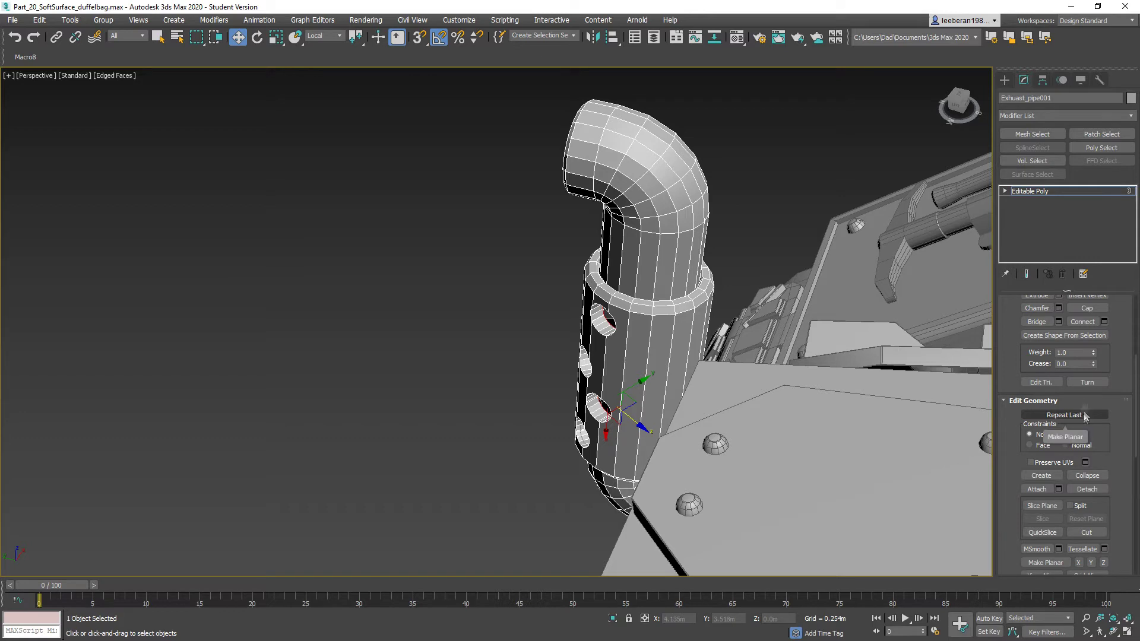
{"action": "left_click", "coordinate": [1102, 308]}
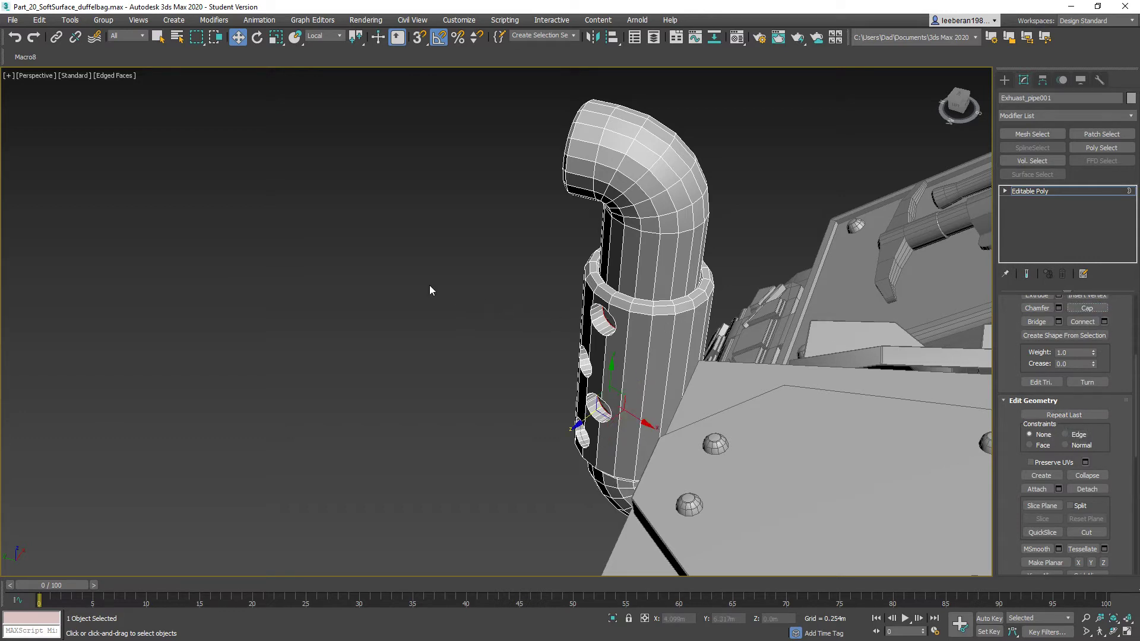
Convert this higher hole pair's capped borders to polygons, shrink the selection to the two caps and make them planar.
{"action": "scroll", "coordinate": [1060, 362], "scroll_direction": "up", "scroll_amount": 5}
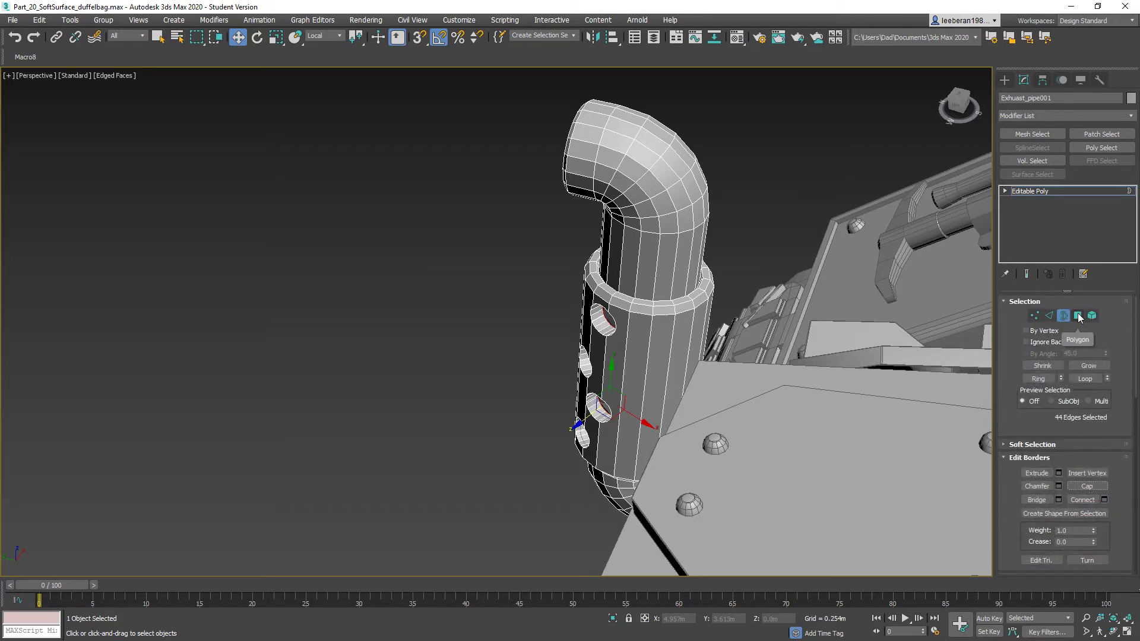
{"action": "left_click", "coordinate": [1077, 315]}
{"action": "left_click", "coordinate": [1054, 365]}
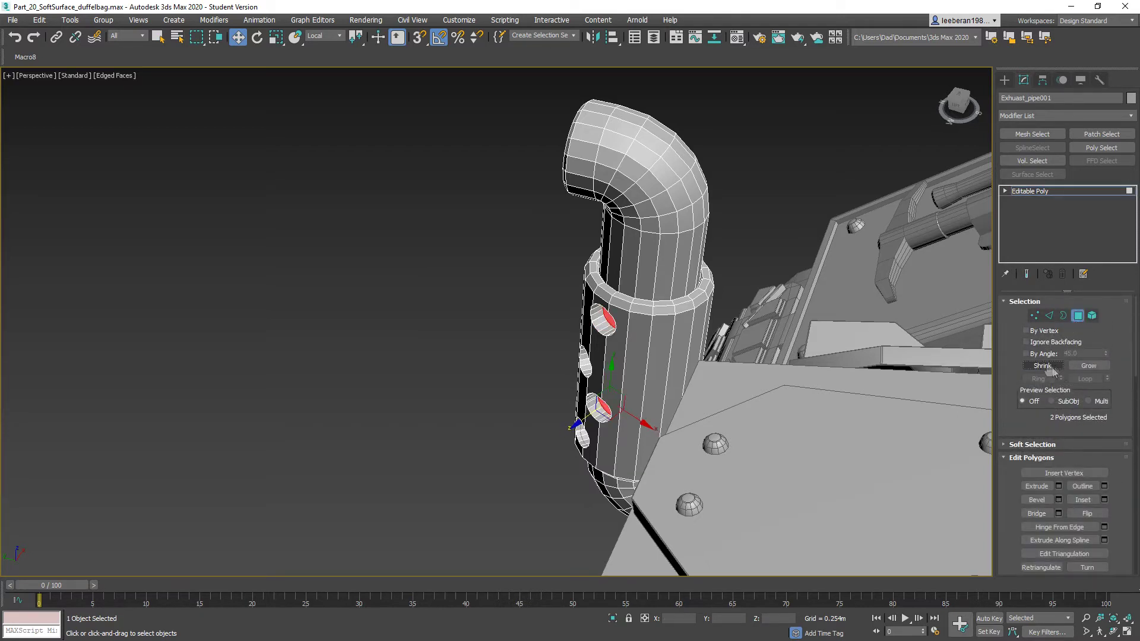
{"action": "scroll", "coordinate": [1047, 470], "scroll_direction": "down", "scroll_amount": 8}
{"action": "scroll", "coordinate": [1041, 487], "scroll_direction": "down", "scroll_amount": 2}
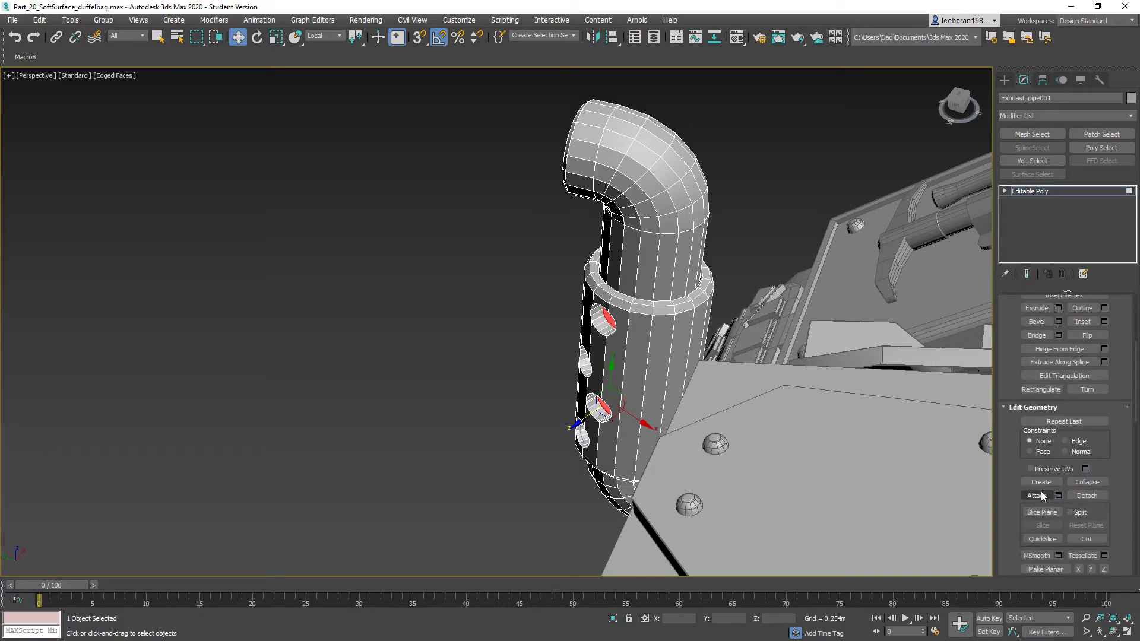
{"action": "left_click", "coordinate": [1039, 567]}
Examine the flattened caps inside the muffler holes up close and from around the pipe.
{"action": "middle_click_drag", "start_coordinate": [629, 378], "coordinate": [640, 319], "text": "alt"}
{"action": "scroll", "coordinate": [691, 339], "scroll_direction": "up", "scroll_amount": 2}
{"action": "scroll", "coordinate": [635, 316], "scroll_direction": "up", "scroll_amount": 5}
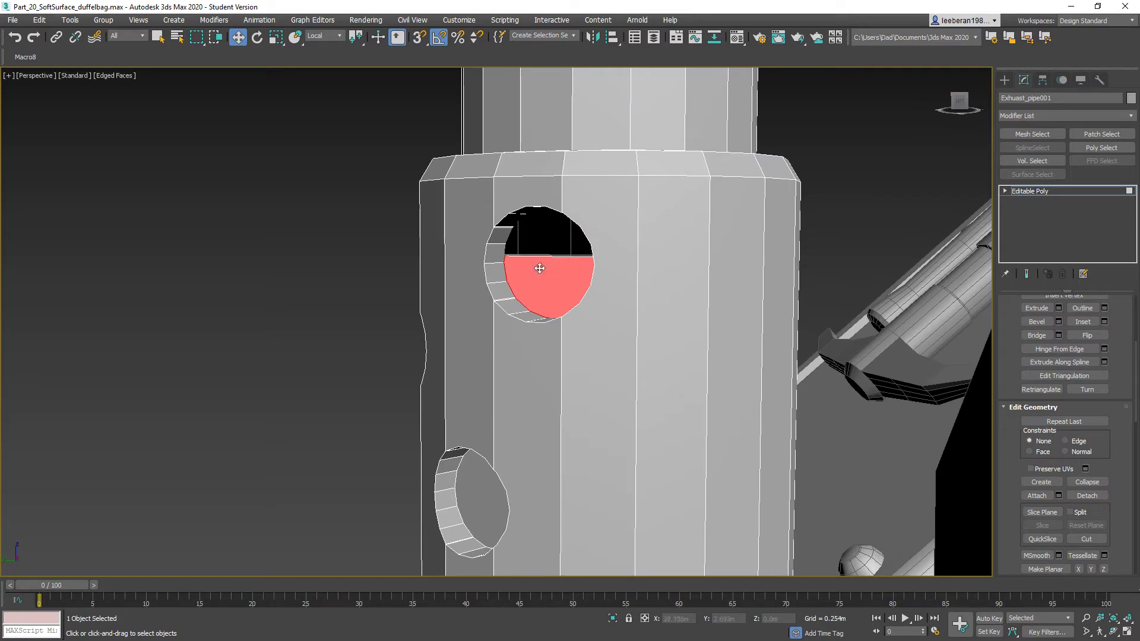
{"action": "mouse_move", "coordinate": [543, 272]}
{"action": "middle_mouse_down", "text": "alt"}
{"action": "mouse_move", "coordinate": [578, 267]}
{"action": "mouse_move", "coordinate": [544, 289]}
{"action": "mouse_move", "coordinate": [557, 287]}
{"action": "middle_mouse_up", "text": "alt"}
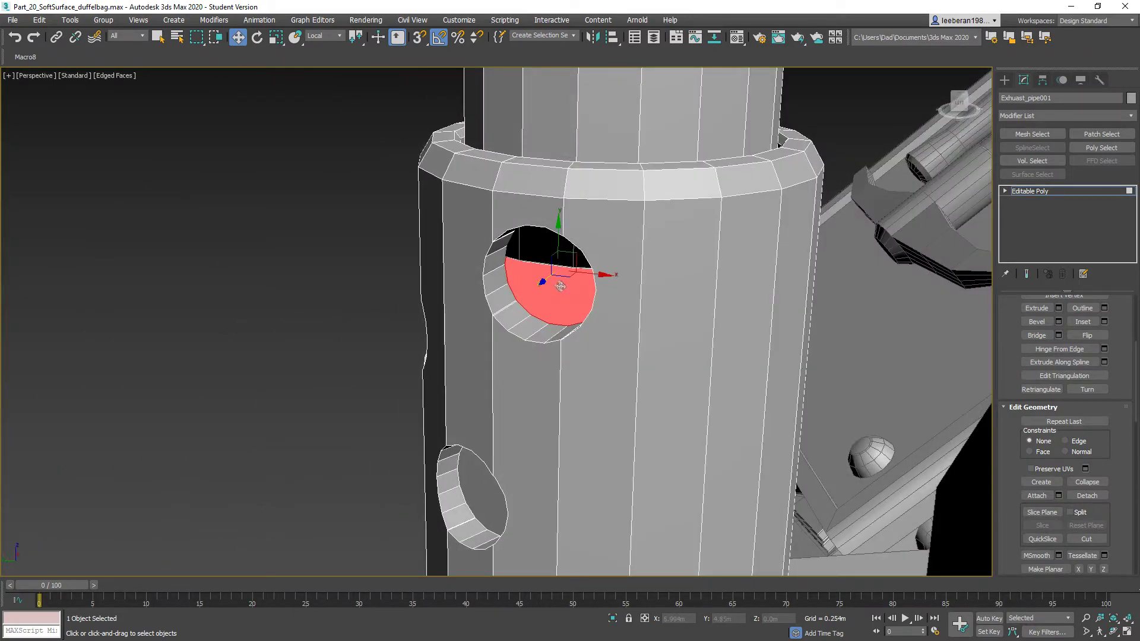
{"action": "middle_click_drag", "start_coordinate": [543, 282], "coordinate": [683, 324], "text": "alt"}
{"action": "middle_click_drag", "start_coordinate": [629, 403], "coordinate": [676, 427], "text": "alt"}
{"action": "scroll", "coordinate": [677, 427], "scroll_direction": "down", "scroll_amount": 3}
{"action": "middle_click_drag", "start_coordinate": [672, 477], "coordinate": [632, 402]}
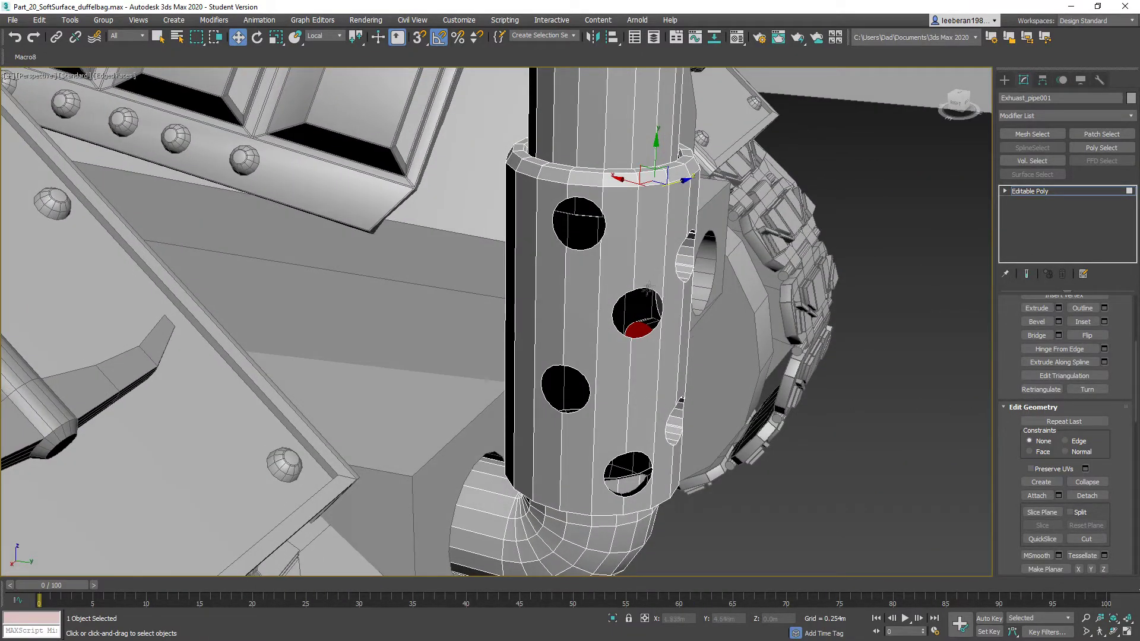
Select the borders of the next open lower hole pair, extrude them slightly inward along local Z and cap them.
{"action": "right_click", "coordinate": [461, 283]}
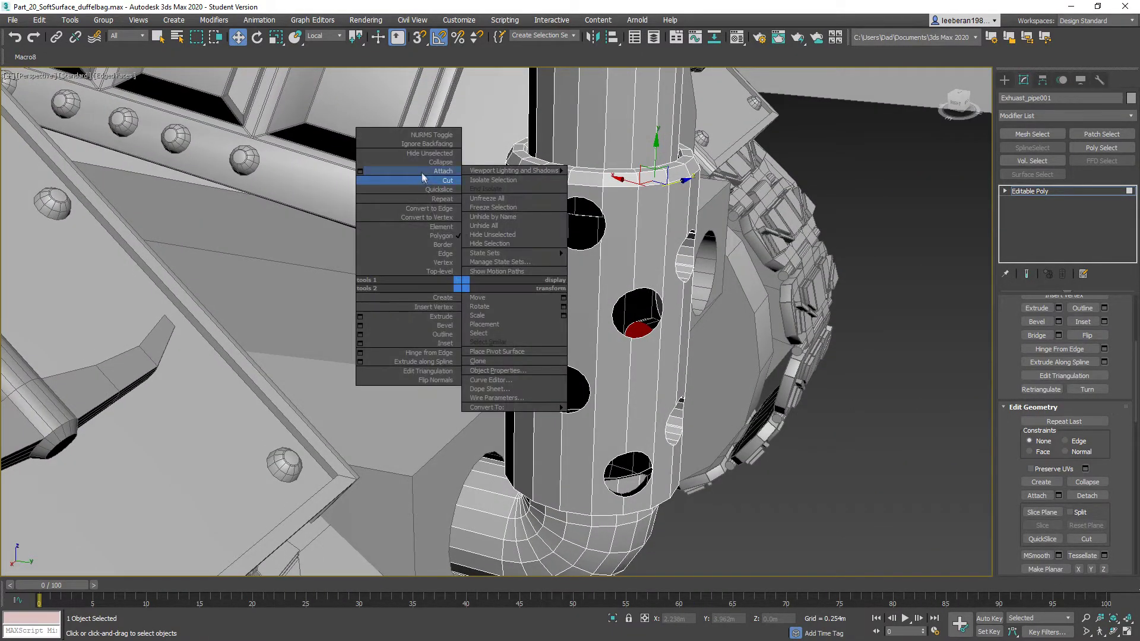
{"action": "left_click", "coordinate": [429, 254]}
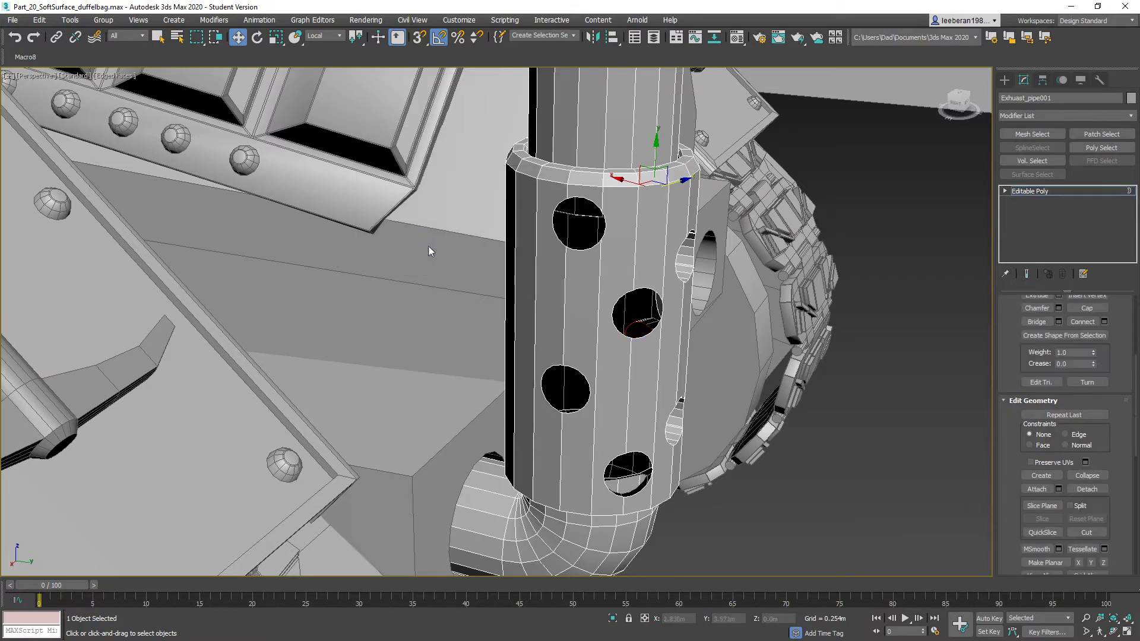
{"action": "double_click", "coordinate": [647, 297]}
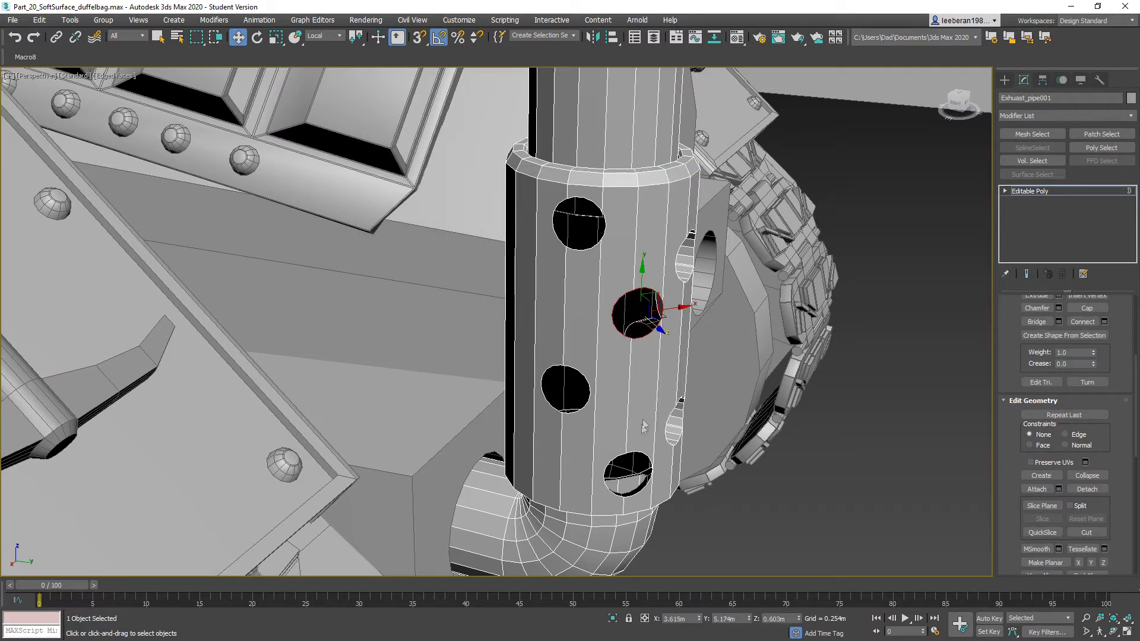
{"action": "double_click", "coordinate": [630, 450], "text": "ctrl"}
{"action": "middle_click_drag", "start_coordinate": [624, 381], "coordinate": [660, 372], "text": "alt"}
{"action": "left_click_drag", "start_coordinate": [682, 347], "coordinate": [670, 347], "text": "shift"}
{"action": "left_click", "coordinate": [1081, 308]}
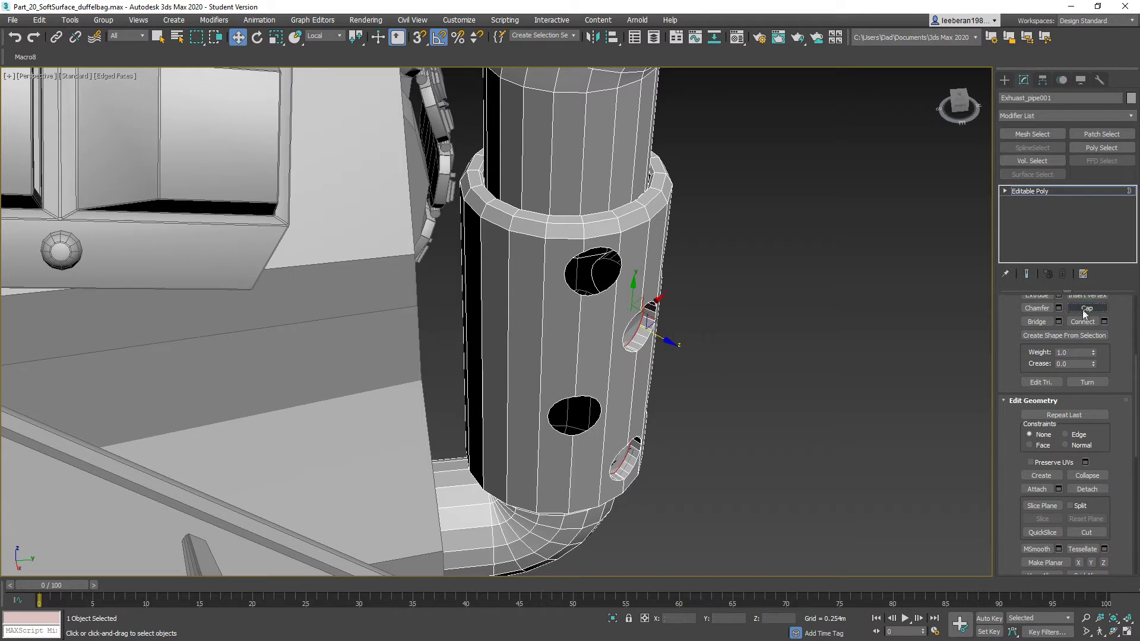
Convert the 42 selected border edges of this lower hole pair to polygons, shrink to the two caps and make them planar.
{"action": "scroll", "coordinate": [1081, 337], "scroll_direction": "up", "scroll_amount": 3}
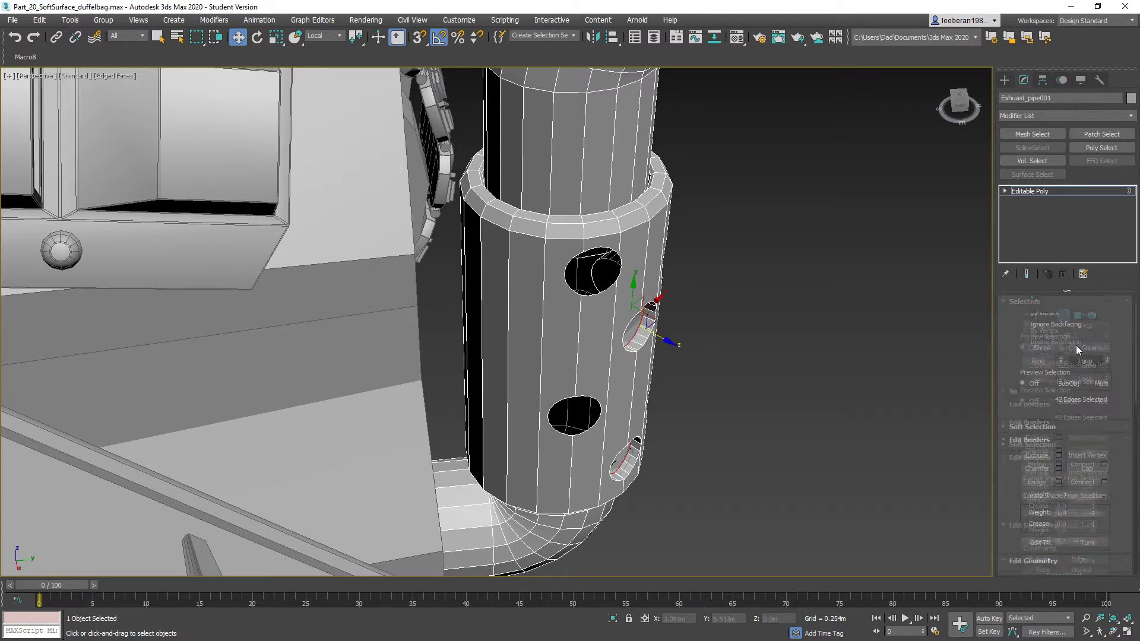
{"action": "left_click", "coordinate": [1076, 316]}
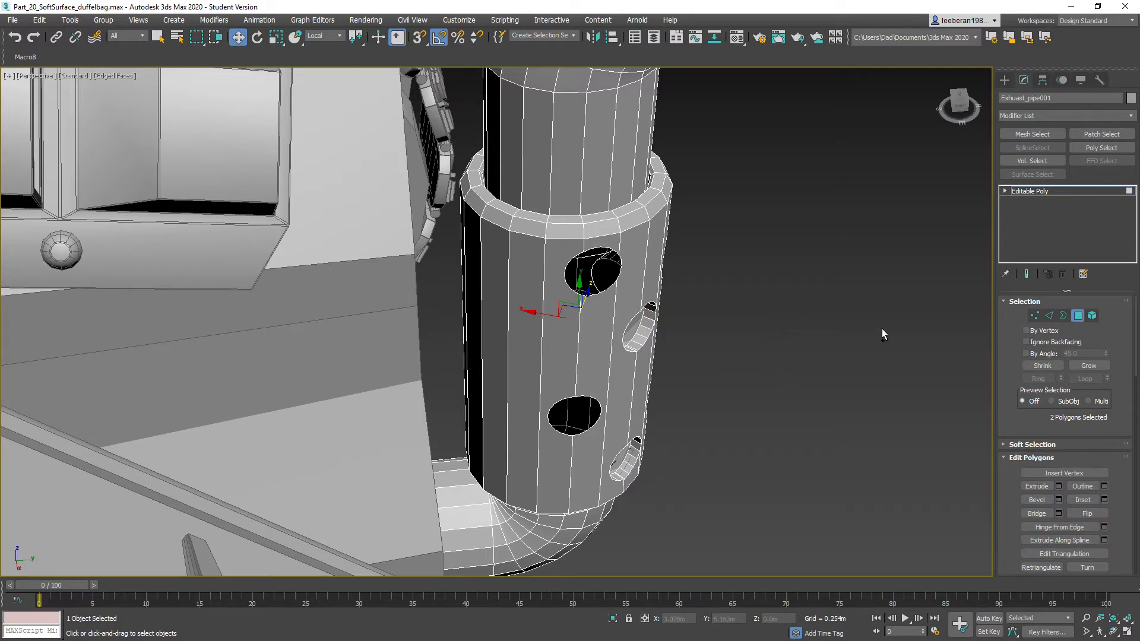
{"action": "left_click", "coordinate": [1063, 316]}
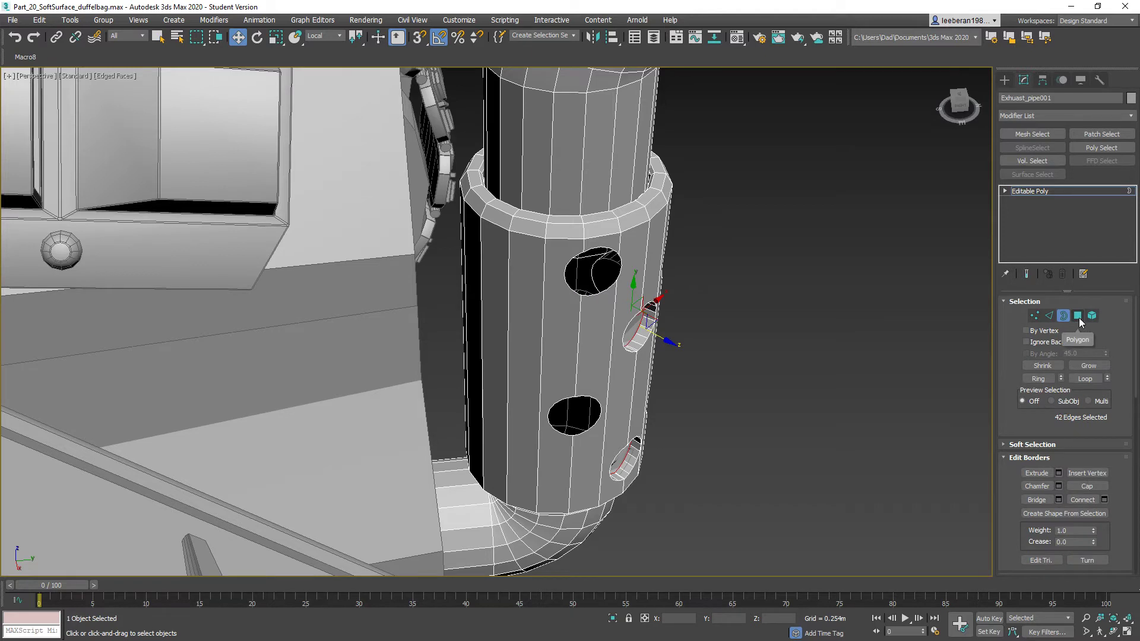
{"action": "left_click", "coordinate": [1078, 318], "text": "ctrl"}
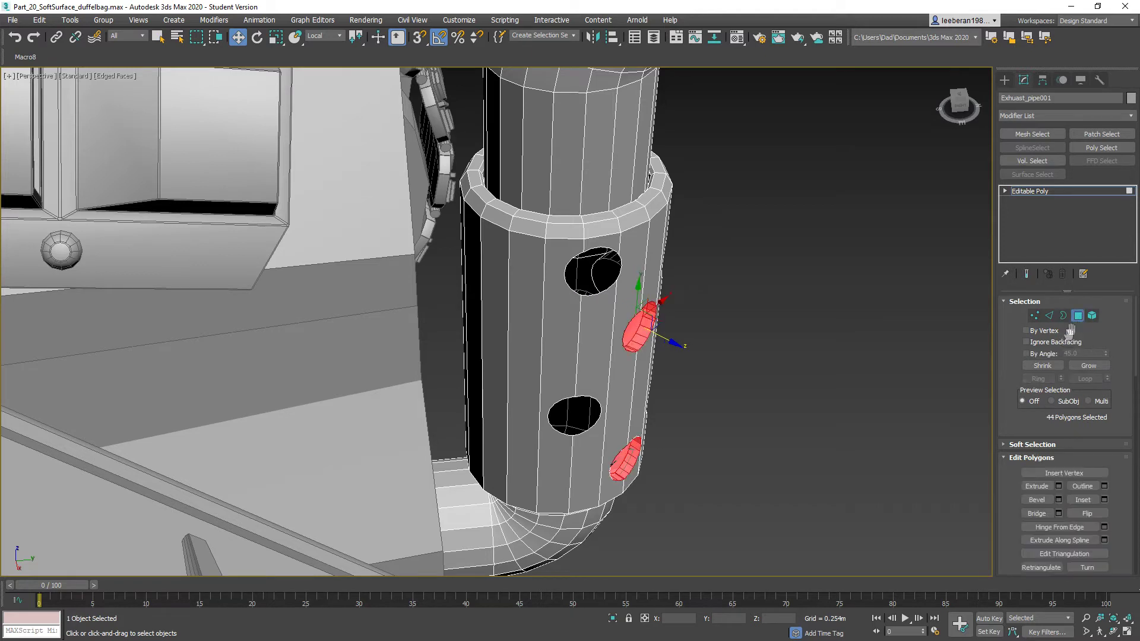
{"action": "left_click", "coordinate": [1043, 365]}
{"action": "scroll", "coordinate": [1068, 474], "scroll_direction": "down", "scroll_amount": 10}
{"action": "scroll", "coordinate": [1074, 508], "scroll_direction": "down", "scroll_amount": 4}
{"action": "left_click", "coordinate": [1037, 481]}
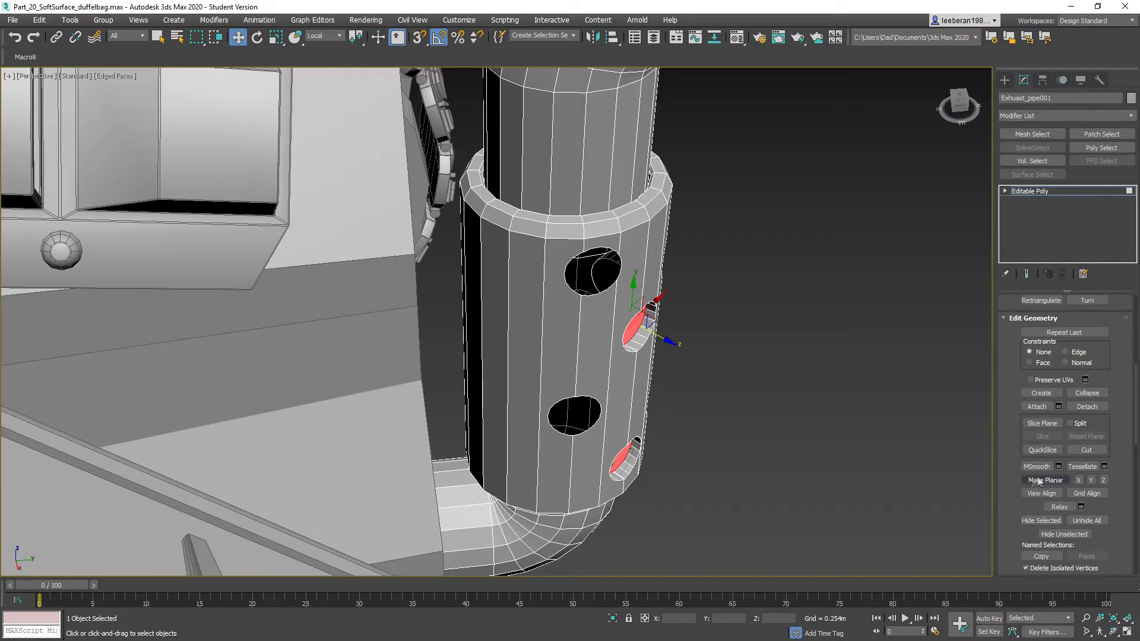
Select the borders of the remaining open higher hole pair, extrude them slightly inward along local Z and cap them.
{"action": "mouse_move", "coordinate": [789, 373]}
{"action": "middle_mouse_down", "text": "alt"}
{"action": "mouse_move", "coordinate": [738, 374]}
{"action": "mouse_move", "coordinate": [611, 344]}
{"action": "mouse_move", "coordinate": [795, 358]}
{"action": "middle_mouse_up", "text": "alt"}
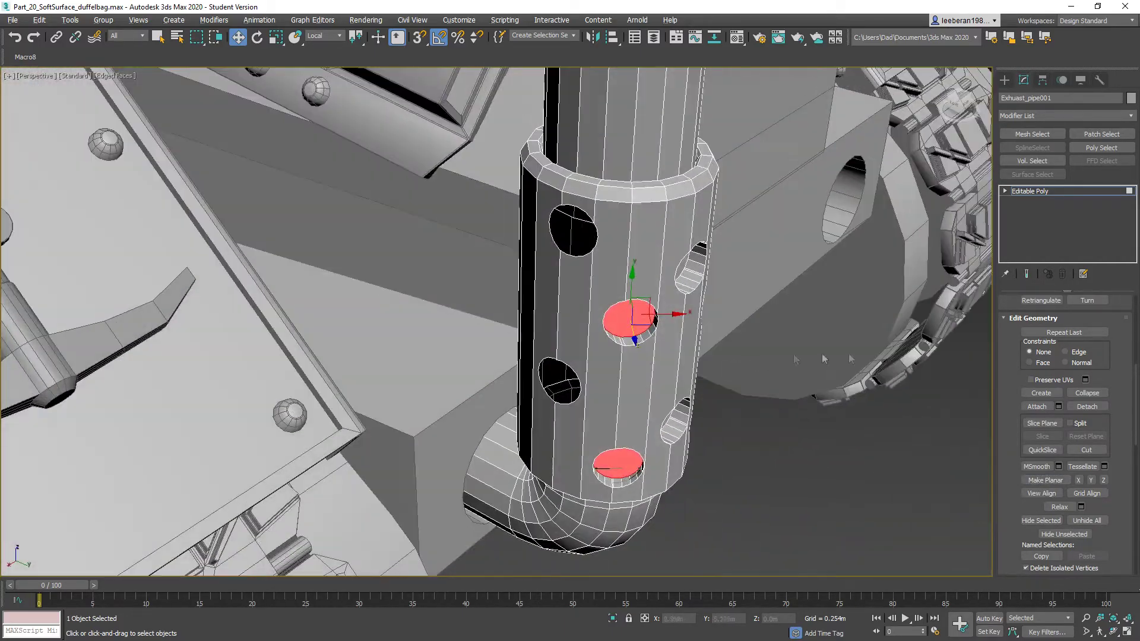
{"action": "right_click", "coordinate": [437, 286]}
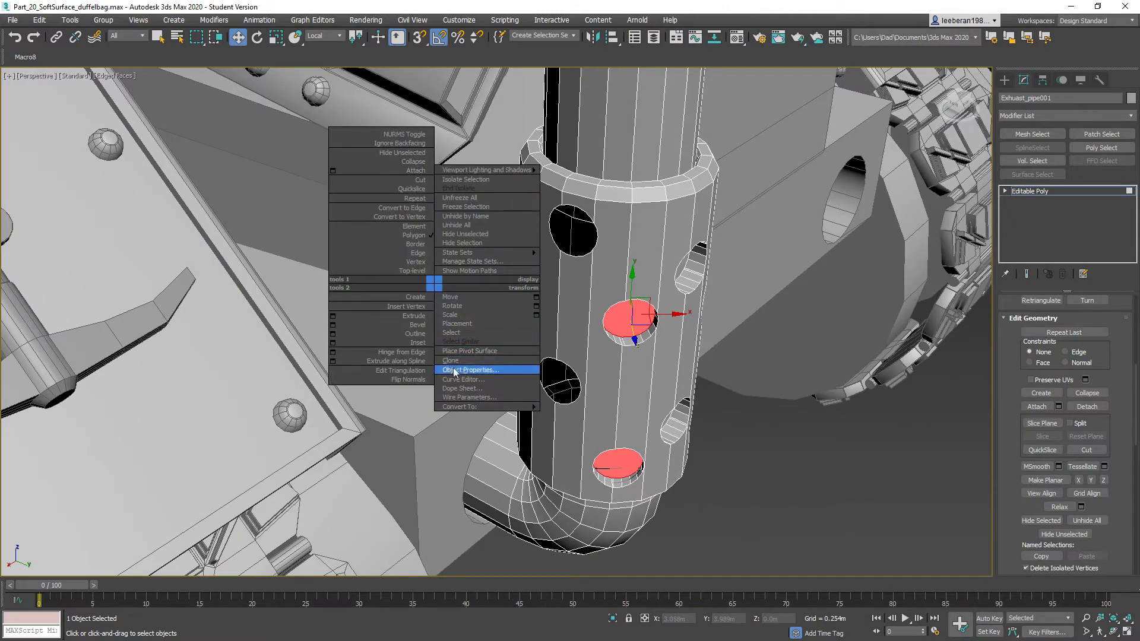
{"action": "mouse_move", "coordinate": [466, 408]}
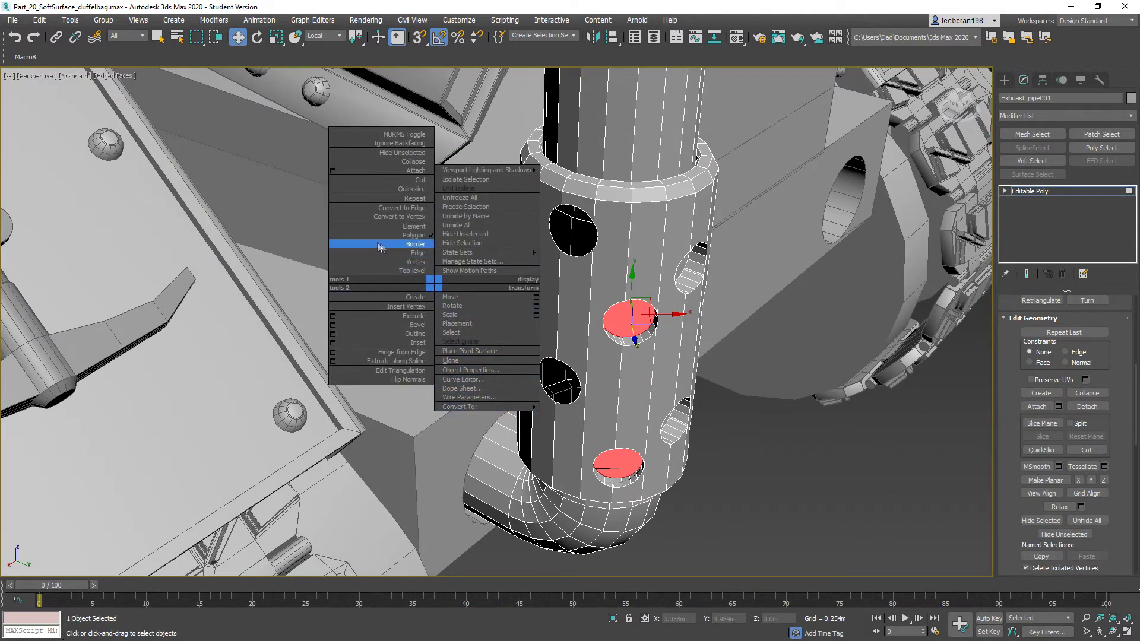
{"action": "left_click", "coordinate": [398, 253]}
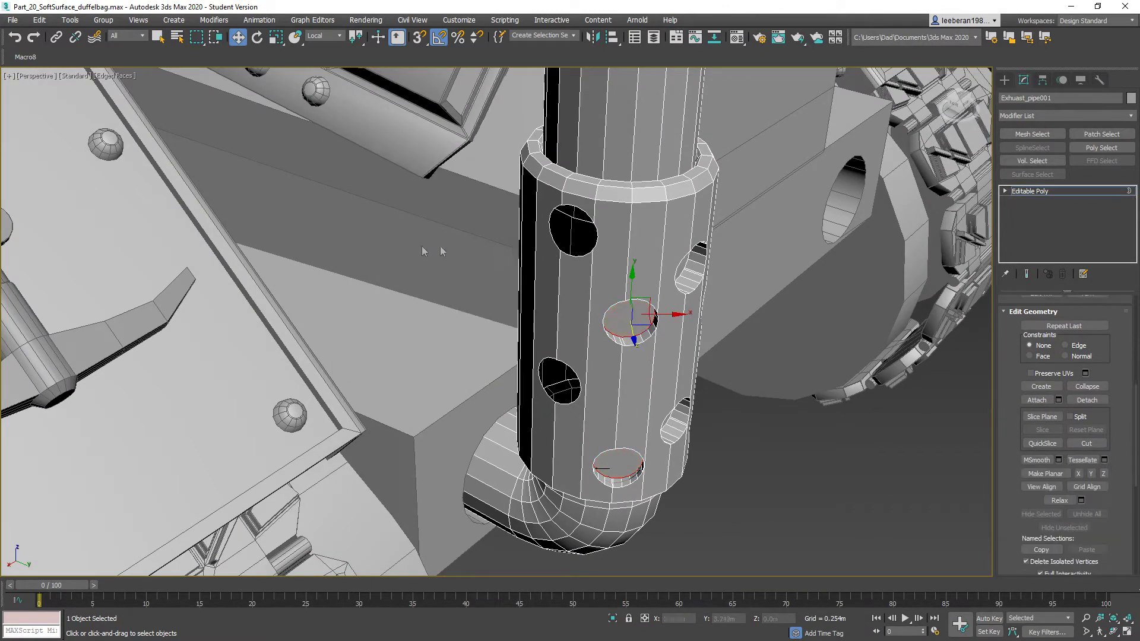
{"action": "double_click", "coordinate": [565, 255]}
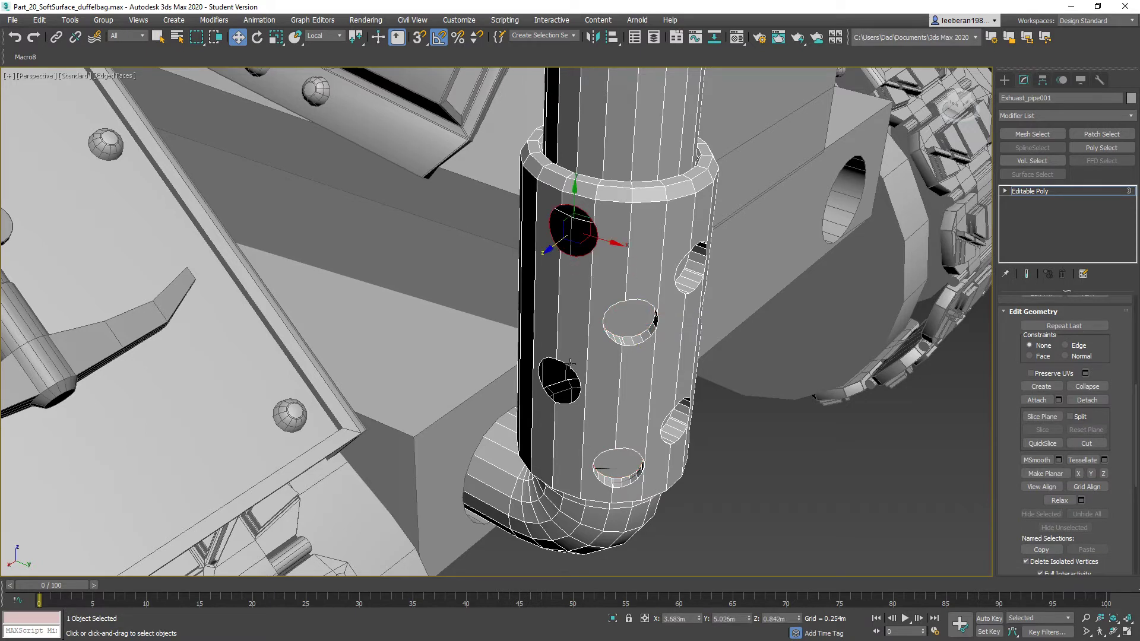
{"action": "left_click", "coordinate": [570, 363], "text": "ctrl"}
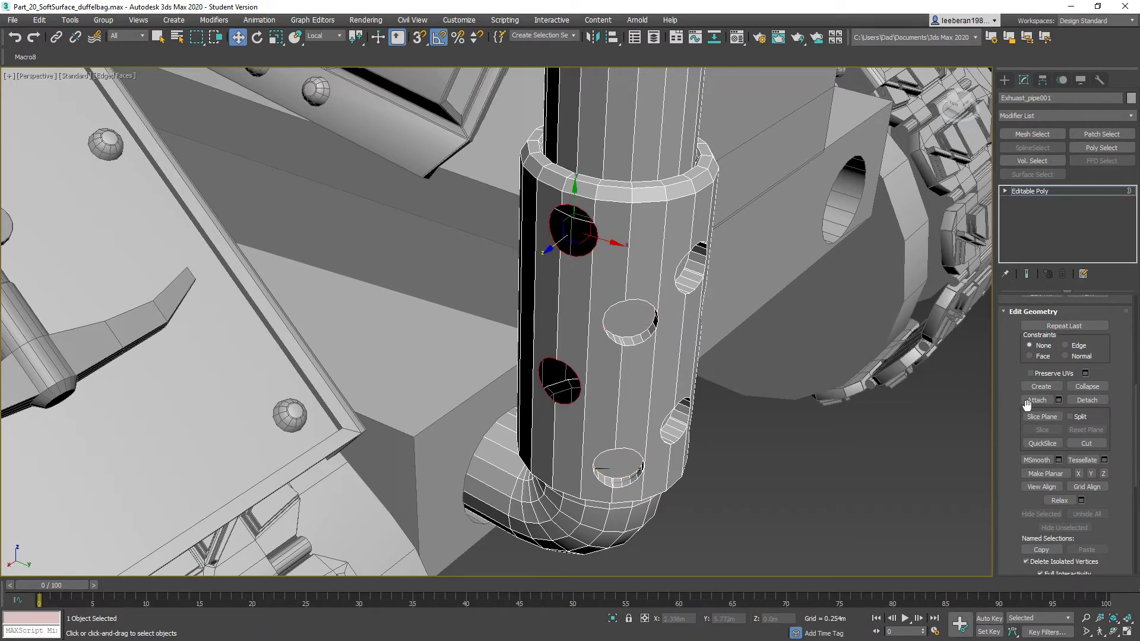
{"action": "middle_click_drag", "start_coordinate": [672, 326], "coordinate": [537, 285], "text": "alt"}
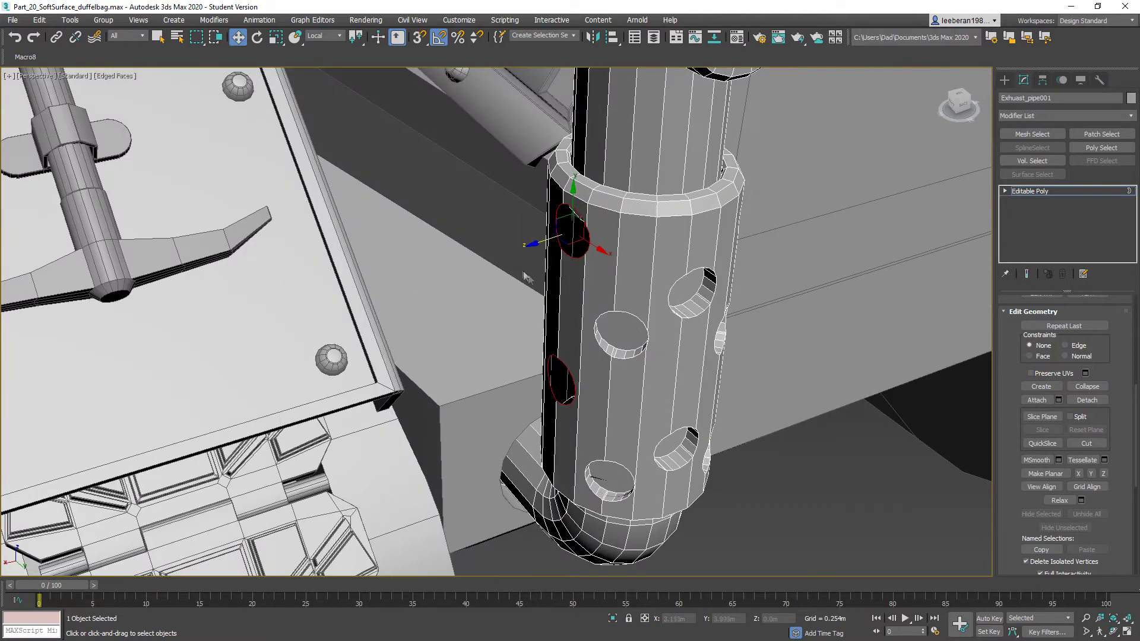
{"action": "left_click_drag", "start_coordinate": [537, 245], "coordinate": [549, 241]}
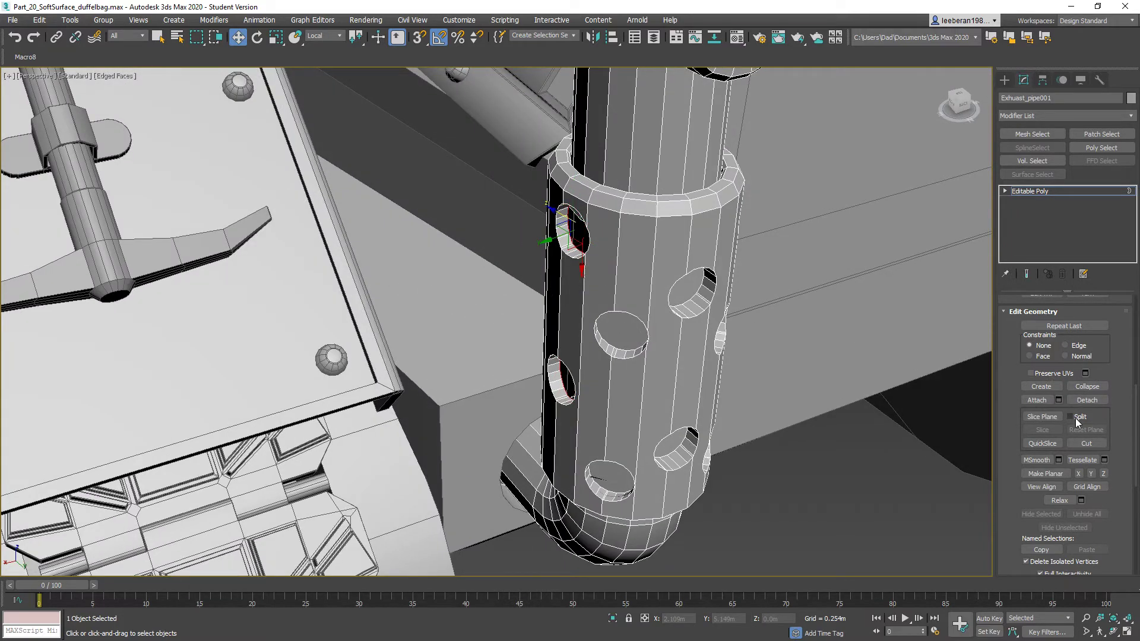
{"action": "scroll", "coordinate": [1079, 425], "scroll_direction": "down", "scroll_amount": 1}
{"action": "scroll", "coordinate": [1092, 383], "scroll_direction": "up", "scroll_amount": 6}
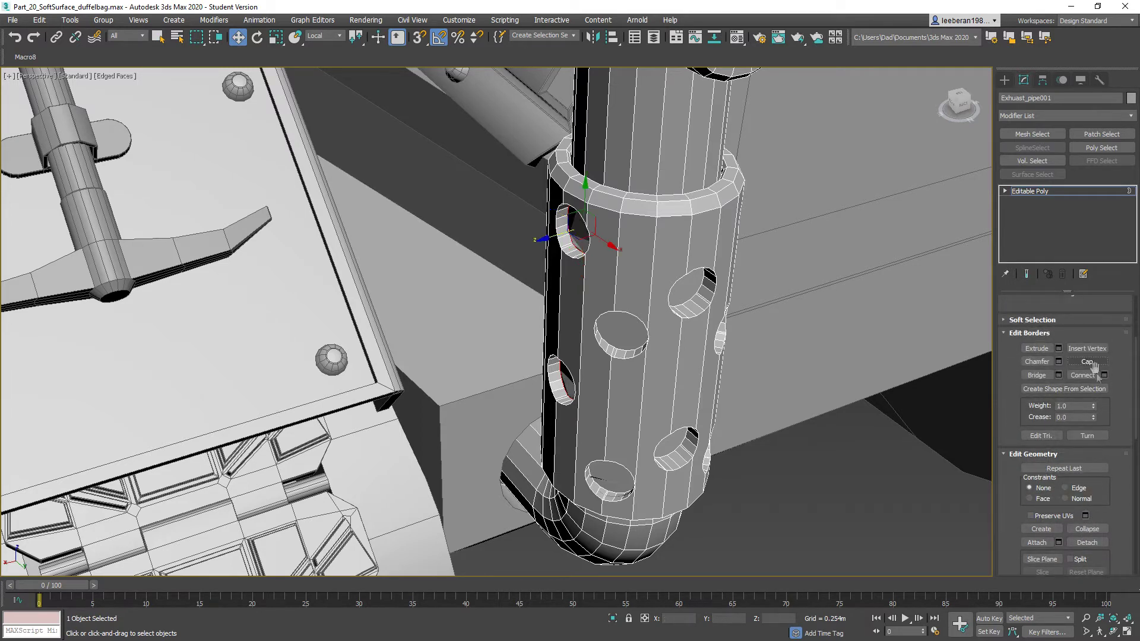
{"action": "scroll", "coordinate": [1085, 463], "scroll_direction": "down", "scroll_amount": 6}
{"action": "scroll", "coordinate": [1086, 420], "scroll_direction": "up", "scroll_amount": 6}
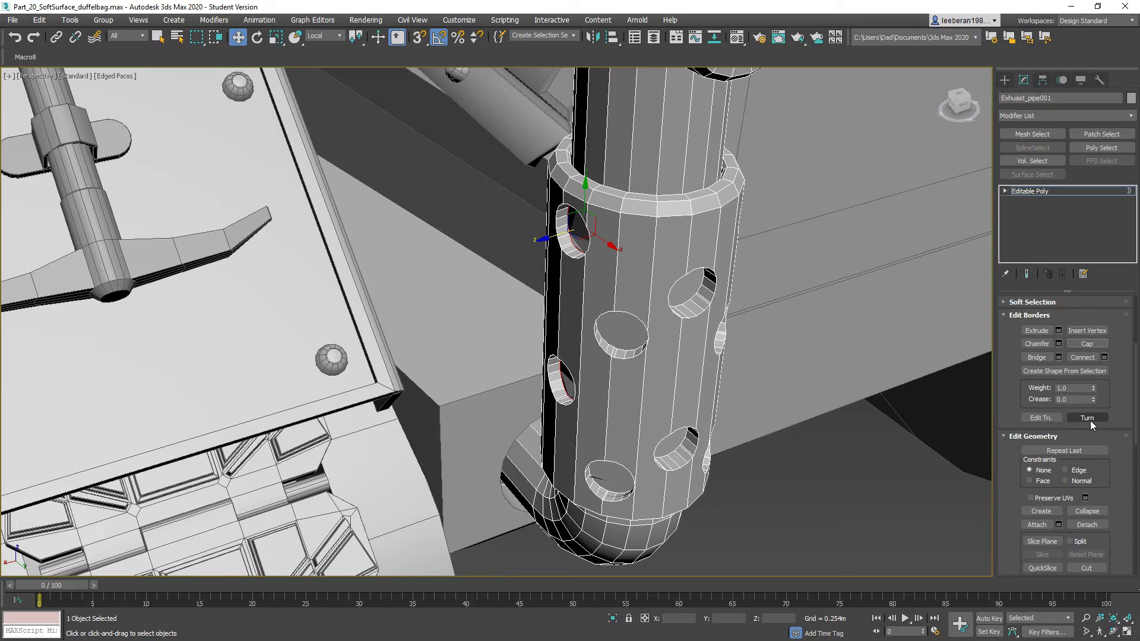
Convert the 42 selected border edges of the higher hole pair to polygons, shrink to the two caps and make them planar.
{"action": "scroll", "coordinate": [1065, 355], "scroll_direction": "up", "scroll_amount": 4}
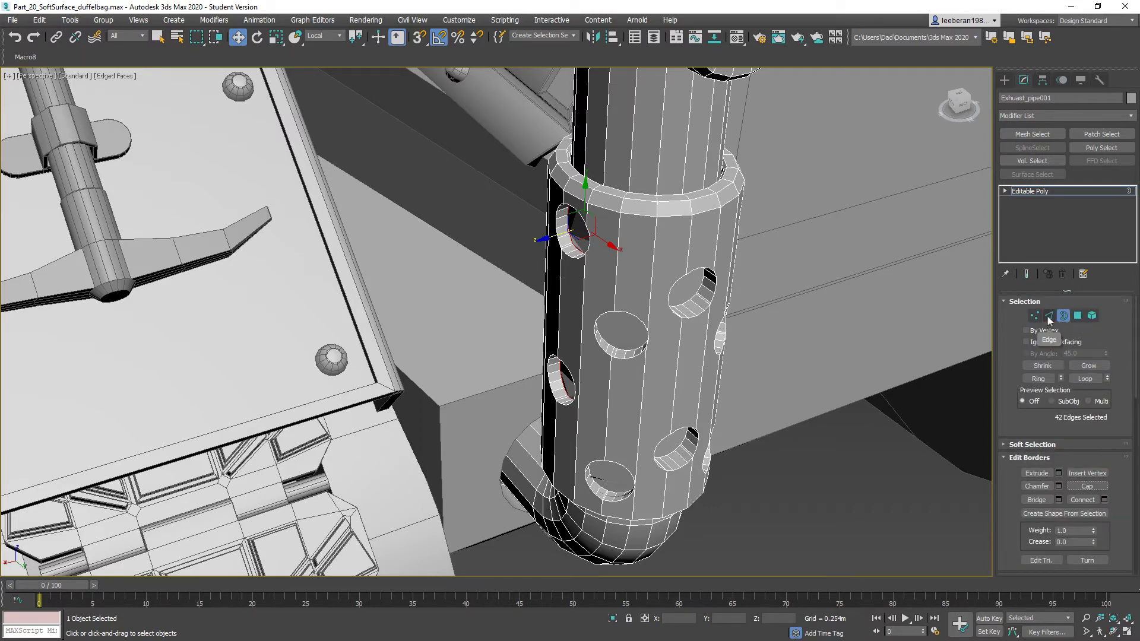
{"action": "left_click", "coordinate": [1078, 317]}
{"action": "scroll", "coordinate": [1075, 426], "scroll_direction": "down", "scroll_amount": 3}
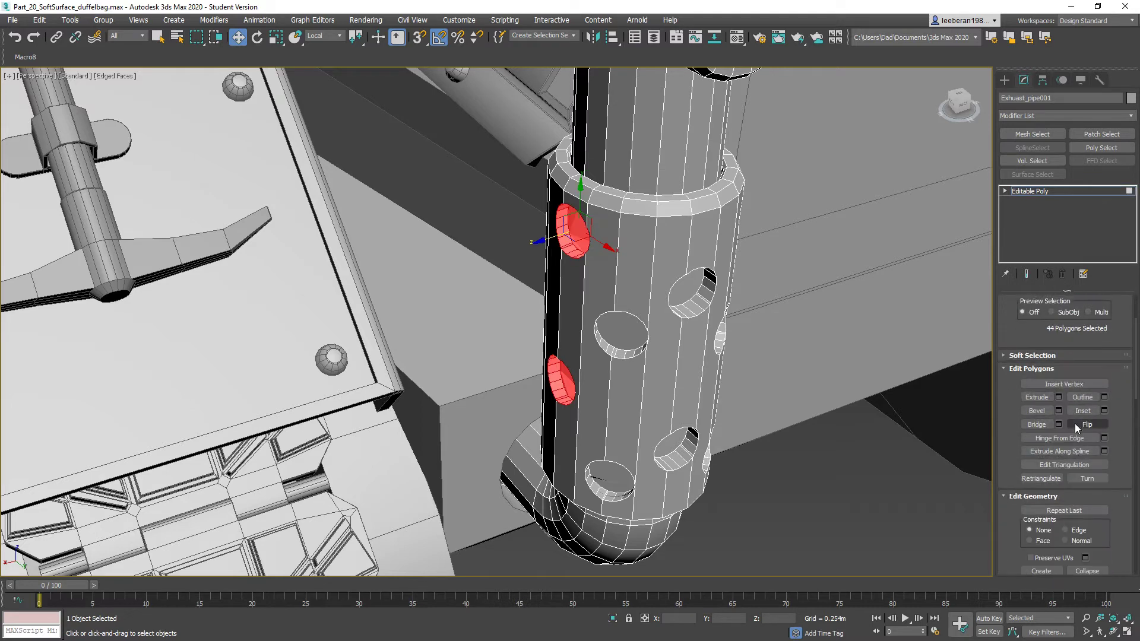
{"action": "scroll", "coordinate": [1058, 380], "scroll_direction": "up", "scroll_amount": 3}
{"action": "left_click", "coordinate": [1043, 365]}
{"action": "scroll", "coordinate": [1046, 397], "scroll_direction": "down", "scroll_amount": 5}
{"action": "scroll", "coordinate": [1043, 469], "scroll_direction": "down", "scroll_amount": 2}
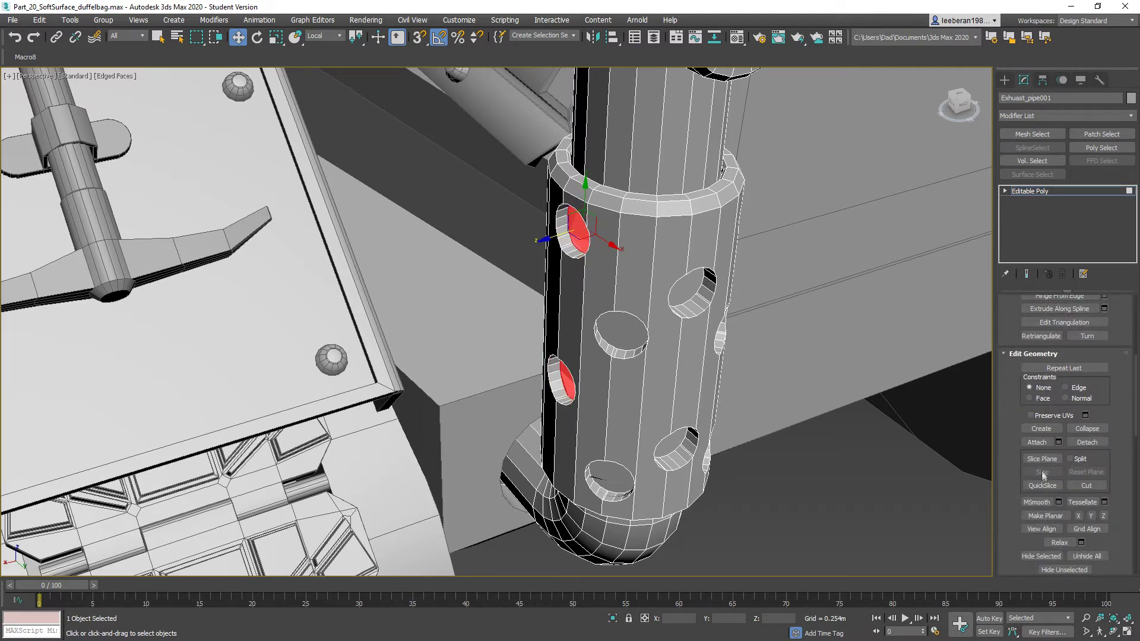
{"action": "left_click", "coordinate": [1045, 515]}
{"action": "mouse_move", "coordinate": [773, 390]}
{"action": "middle_mouse_down", "text": "alt"}
{"action": "mouse_move", "coordinate": [829, 390]}
{"action": "mouse_move", "coordinate": [771, 354]}
{"action": "mouse_move", "coordinate": [646, 358]}
{"action": "mouse_move", "coordinate": [796, 377]}
{"action": "mouse_move", "coordinate": [722, 412]}
{"action": "middle_mouse_up", "text": "alt"}
{"action": "scroll", "coordinate": [762, 372], "scroll_direction": "up", "scroll_amount": 4}
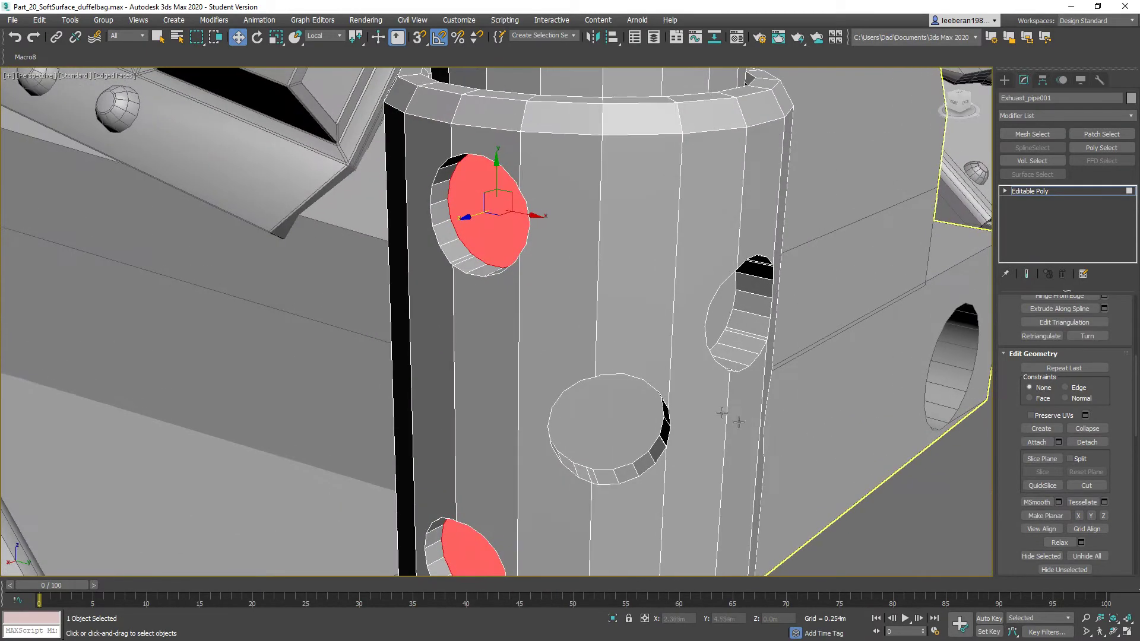
Select outer rim edges on the lower and side parts of the uppermost muffler hole and extend the selection with Loop.
{"action": "left_click", "coordinate": [461, 271]}
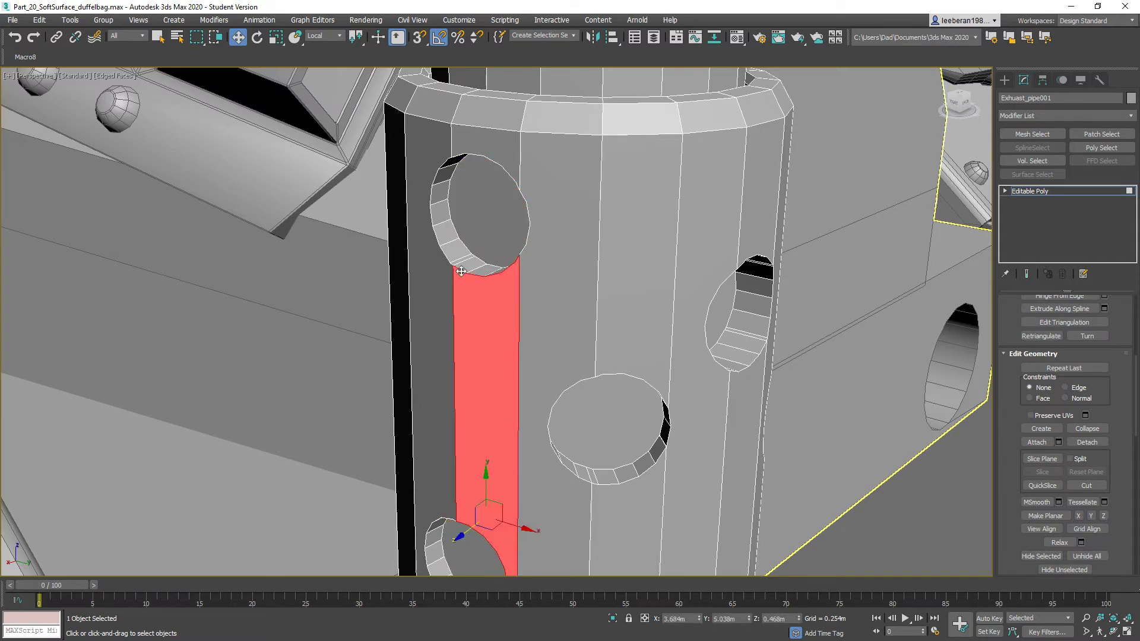
{"action": "scroll", "coordinate": [1070, 387], "scroll_direction": "up", "scroll_amount": 8}
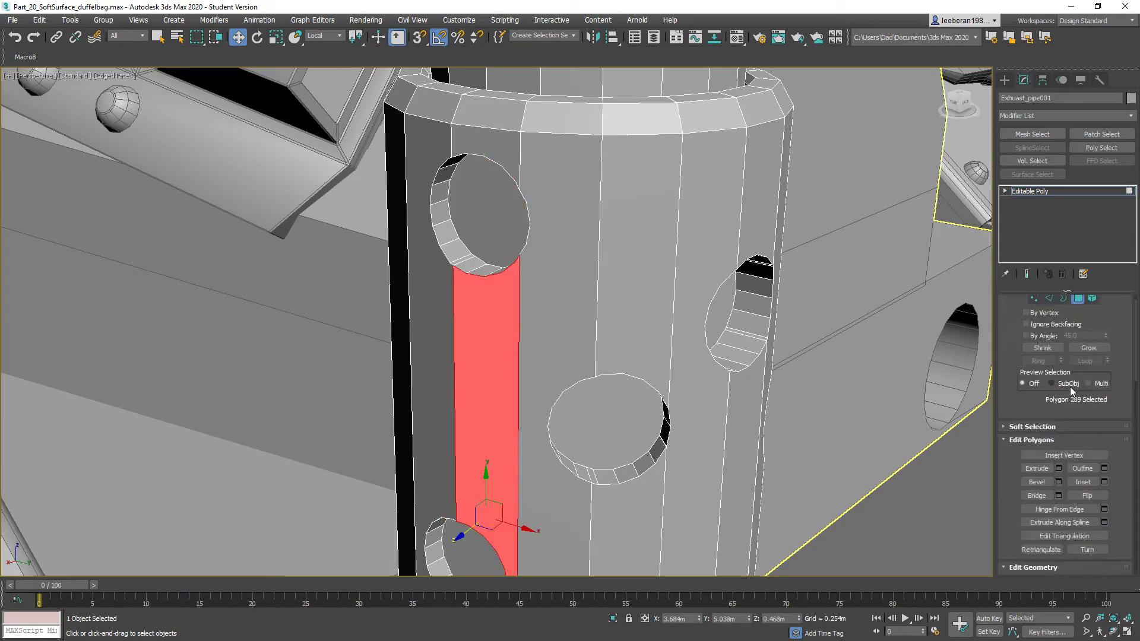
{"action": "left_click", "coordinate": [1050, 318]}
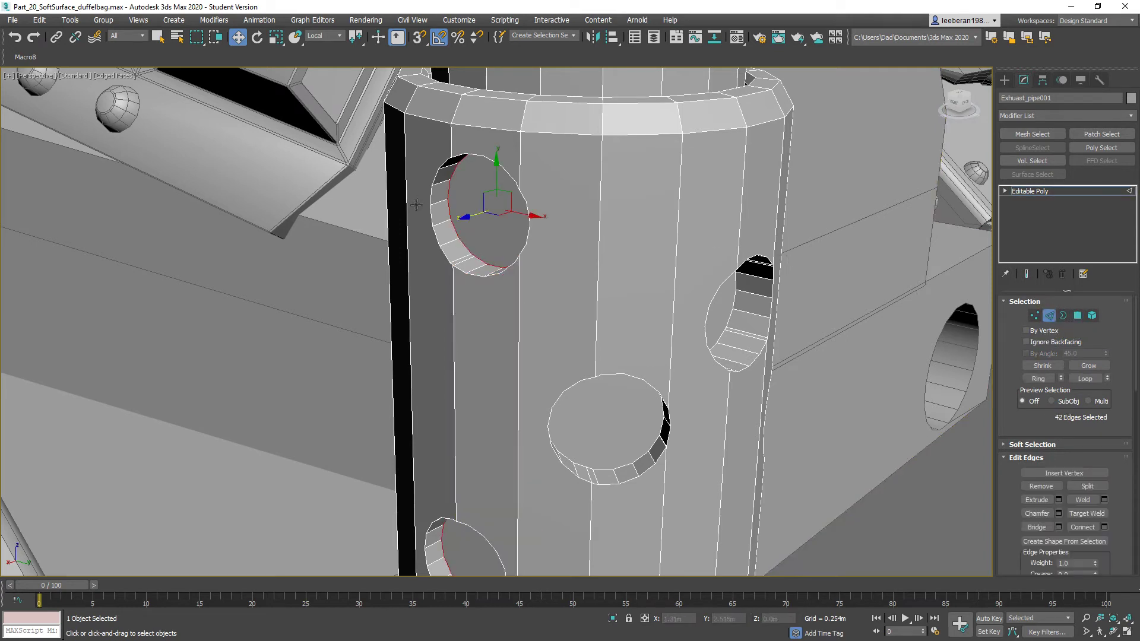
{"action": "left_click", "coordinate": [461, 270]}
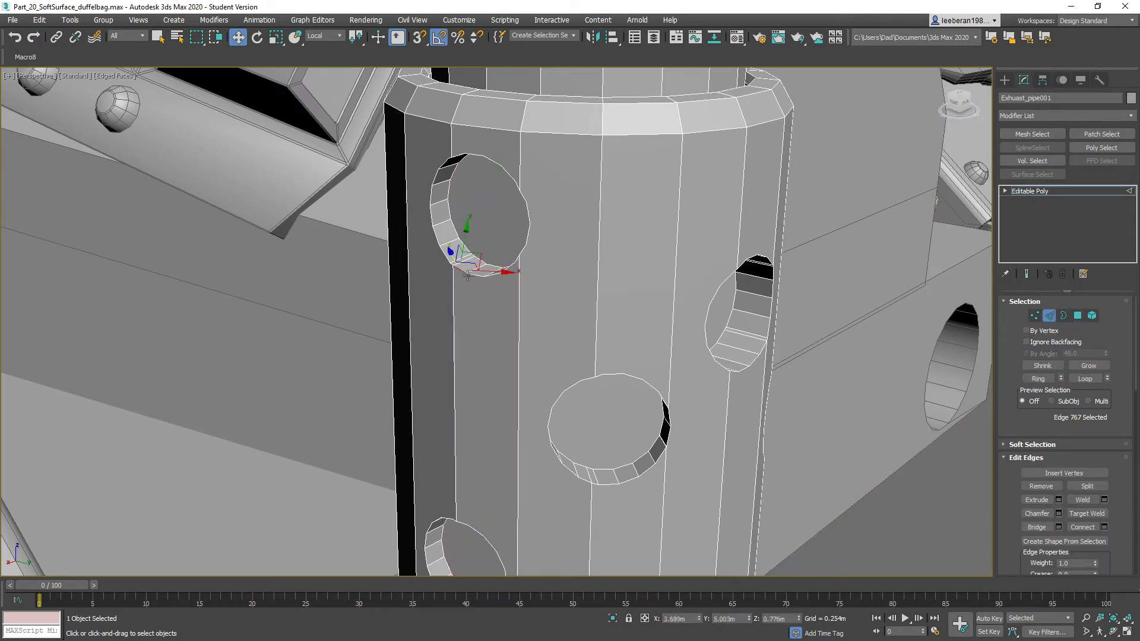
{"action": "left_click", "coordinate": [1081, 380]}
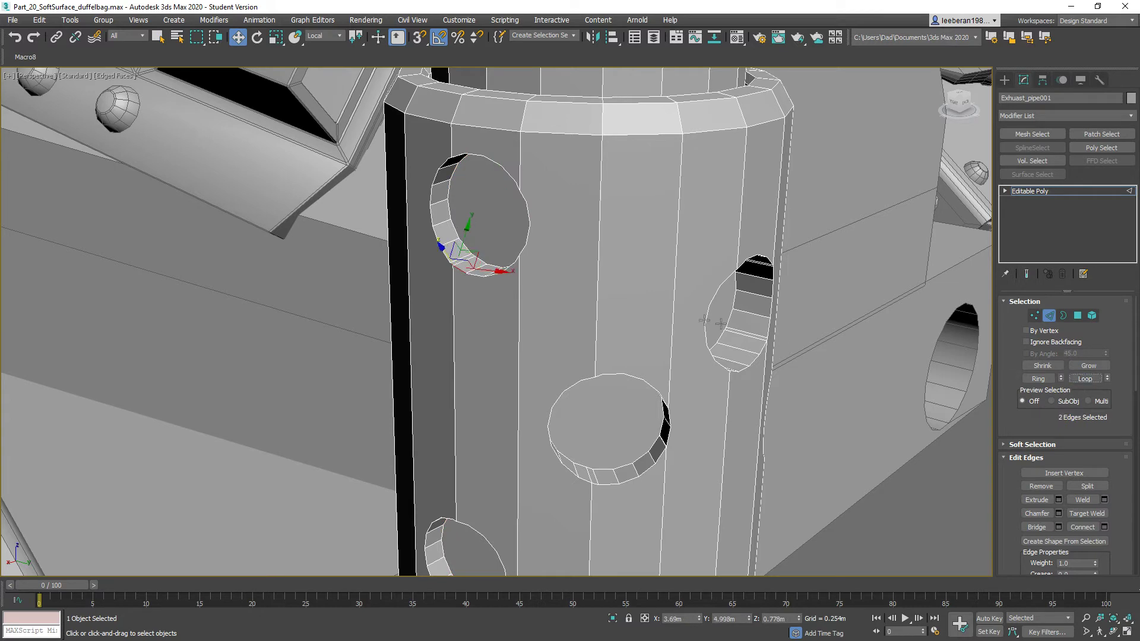
{"action": "left_click", "coordinate": [523, 196], "text": "ctrl"}
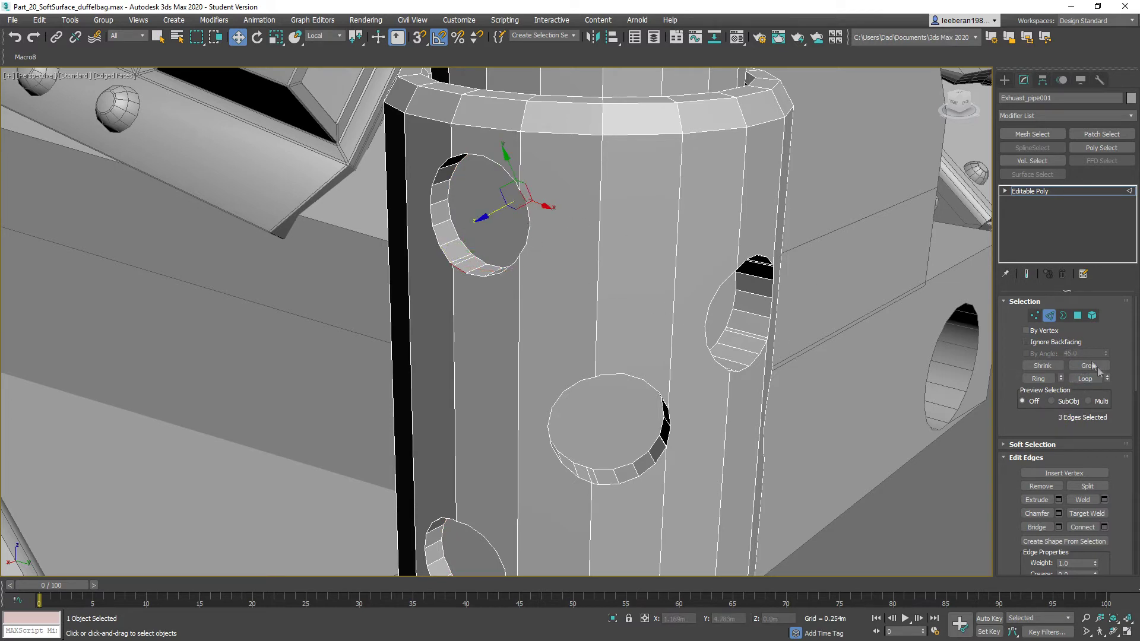
{"action": "left_click", "coordinate": [1085, 379]}
{"action": "scroll", "coordinate": [540, 244], "scroll_direction": "up", "scroll_amount": 3}
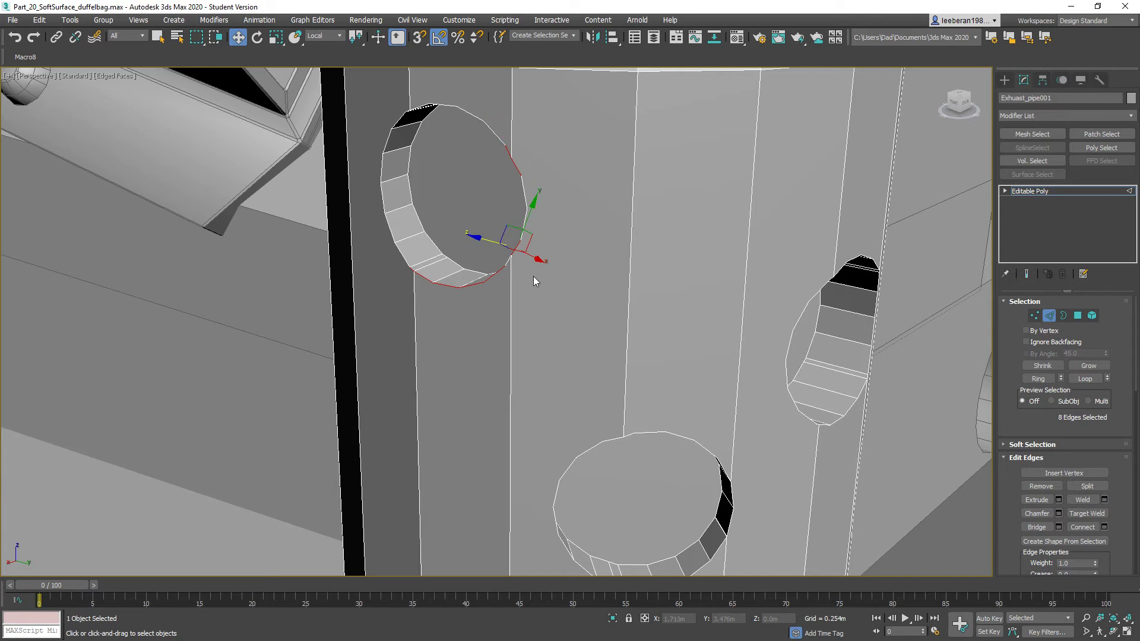
Add the remaining outer rim edges of the uppermost muffler hole until the full ring of 22 edges is selected.
{"action": "scroll", "coordinate": [519, 268], "scroll_direction": "up", "scroll_amount": 3}
{"action": "left_click", "coordinate": [496, 256], "text": "ctrl"}
{"action": "middle_click_drag", "start_coordinate": [538, 237], "coordinate": [551, 333]}
{"action": "left_click", "coordinate": [531, 326], "text": "ctrl"}
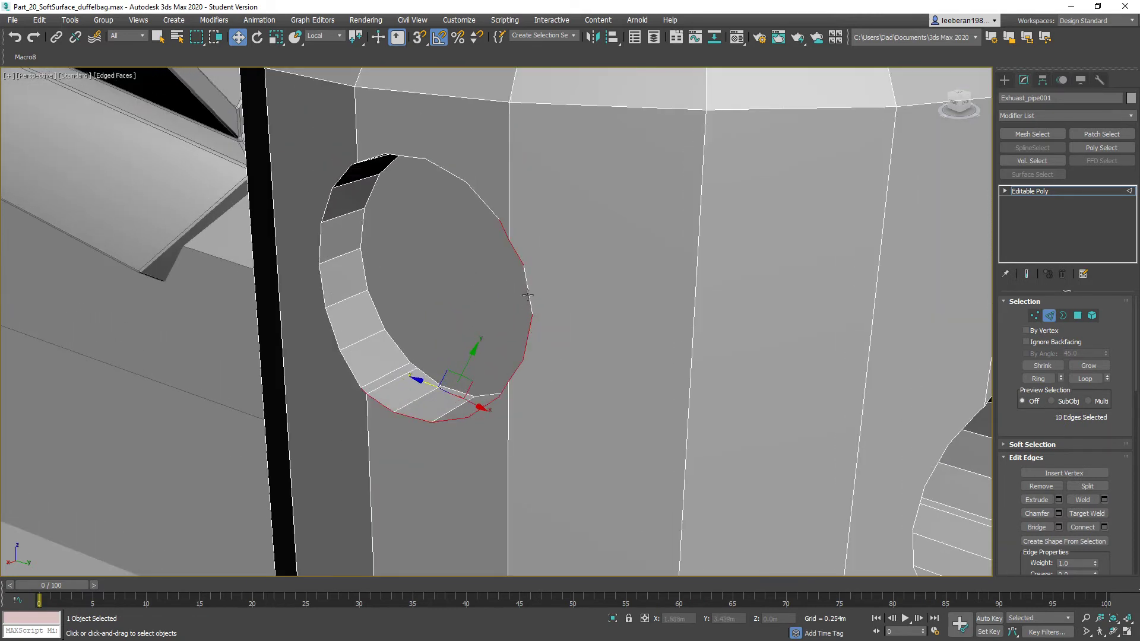
{"action": "left_click", "coordinate": [512, 233], "text": "ctrl"}
{"action": "left_click", "coordinate": [482, 200], "text": "ctrl"}
{"action": "left_click", "coordinate": [448, 173], "text": "ctrl"}
{"action": "left_click", "coordinate": [404, 156], "text": "ctrl"}
{"action": "mouse_move", "coordinate": [402, 191]}
{"action": "middle_mouse_down", "text": "alt"}
{"action": "mouse_move", "coordinate": [470, 224]}
{"action": "mouse_move", "coordinate": [410, 212]}
{"action": "middle_mouse_up", "text": "alt"}
{"action": "left_click", "coordinate": [362, 192], "text": "ctrl"}
{"action": "left_click", "coordinate": [322, 208], "text": "ctrl"}
{"action": "left_click", "coordinate": [305, 224], "text": "ctrl"}
{"action": "left_click", "coordinate": [268, 268], "text": "ctrl"}
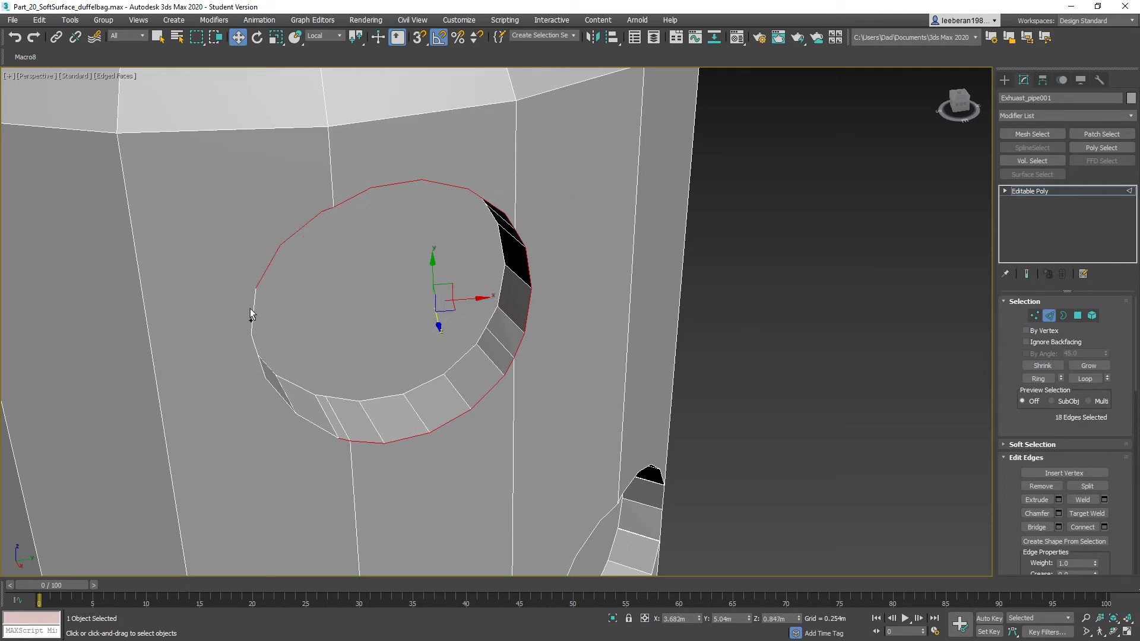
{"action": "left_click", "coordinate": [253, 310], "text": "ctrl"}
{"action": "left_click", "coordinate": [255, 356], "text": "ctrl"}
{"action": "middle_click_drag", "start_coordinate": [332, 375], "coordinate": [289, 362], "text": "alt"}
{"action": "left_click", "coordinate": [289, 351], "text": "ctrl"}
{"action": "left_click", "coordinate": [314, 390], "text": "ctrl"}
{"action": "middle_click_drag", "start_coordinate": [350, 401], "coordinate": [415, 387], "text": "alt"}
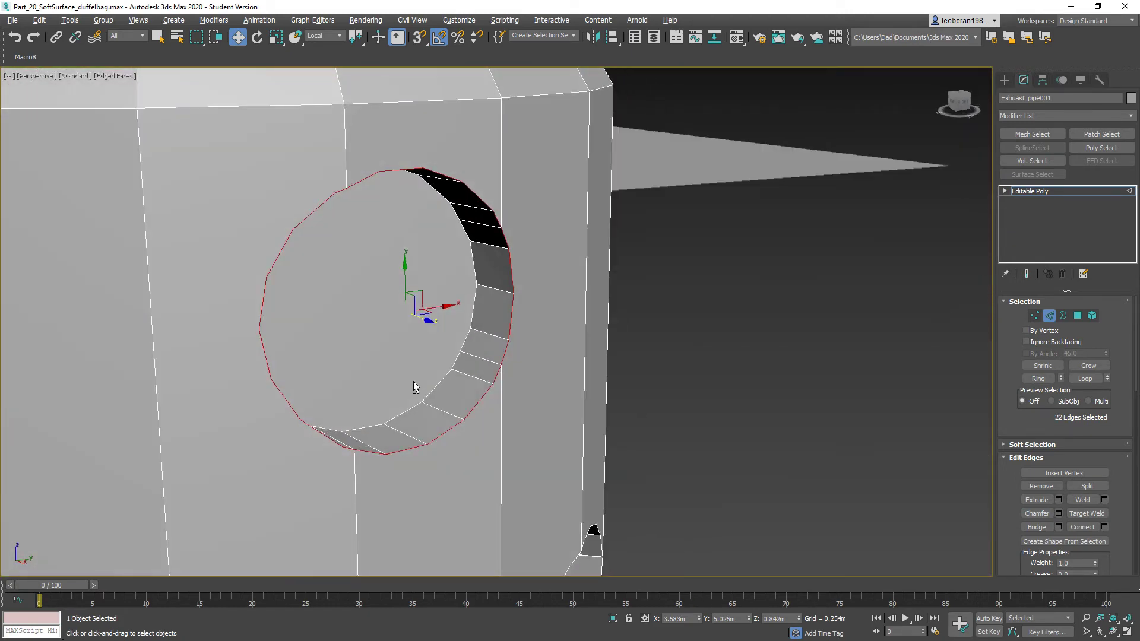
Chamfer the hole's selected rim edges with an edge chamfer amount of 0.002 m and one segment.
{"action": "left_click", "coordinate": [1059, 514]}
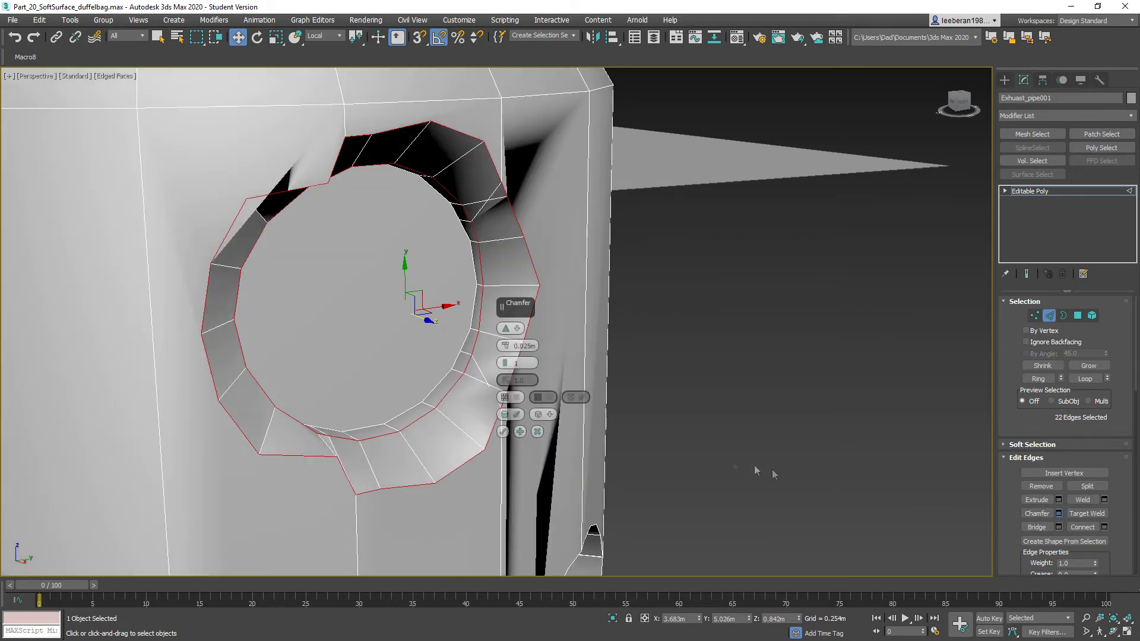
{"action": "left_click", "coordinate": [534, 345]}
{"action": "type", "text": ".0"}
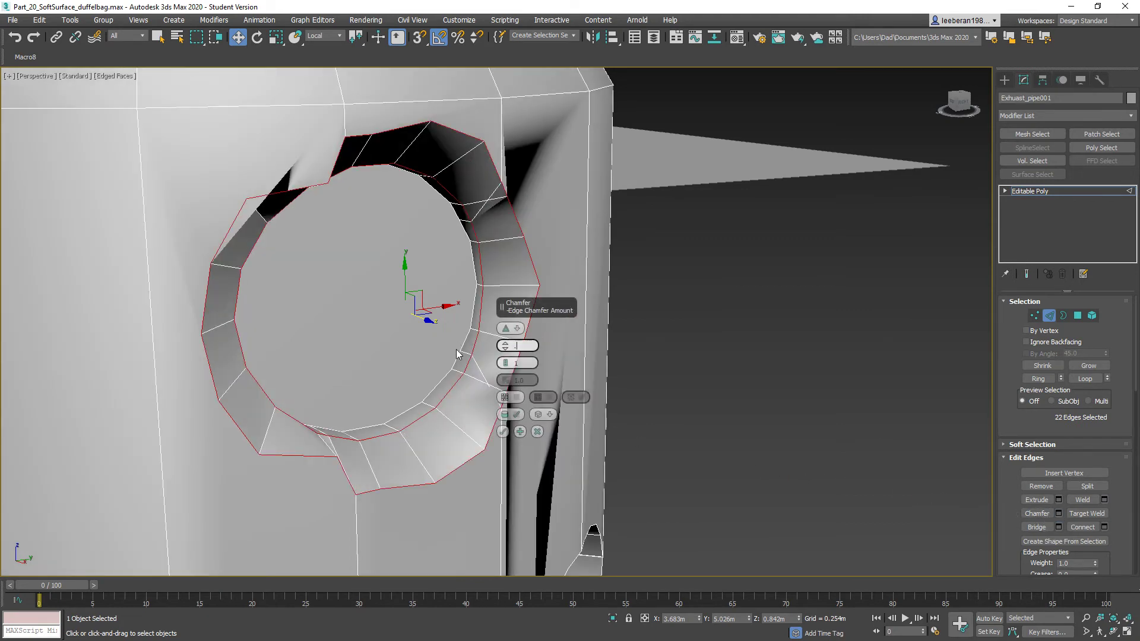
{"action": "type", "text": "02"}
{"action": "key", "text": "Tab"}
{"action": "mouse_move", "coordinate": [642, 361]}
{"action": "middle_mouse_down", "text": "alt"}
{"action": "mouse_move", "coordinate": [602, 361]}
{"action": "mouse_move", "coordinate": [565, 333]}
{"action": "mouse_move", "coordinate": [600, 330]}
{"action": "mouse_move", "coordinate": [653, 366]}
{"action": "mouse_move", "coordinate": [598, 351]}
{"action": "mouse_move", "coordinate": [647, 348]}
{"action": "middle_mouse_up", "text": "alt"}
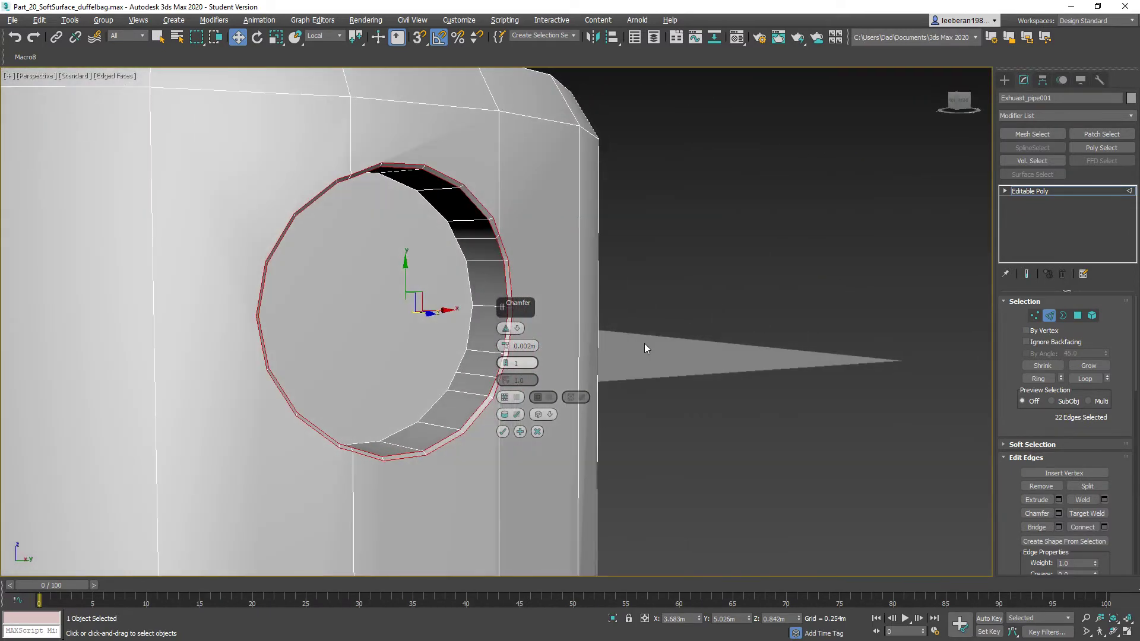
{"action": "left_click", "coordinate": [520, 432]}
{"action": "left_click", "coordinate": [503, 432]}
{"action": "middle_click_drag", "start_coordinate": [405, 333], "coordinate": [399, 374]}
Cut edges from two neighbouring vertices on the hole's upper rim to the collar vertex directly above them.
{"action": "left_click", "coordinate": [1034, 315]}
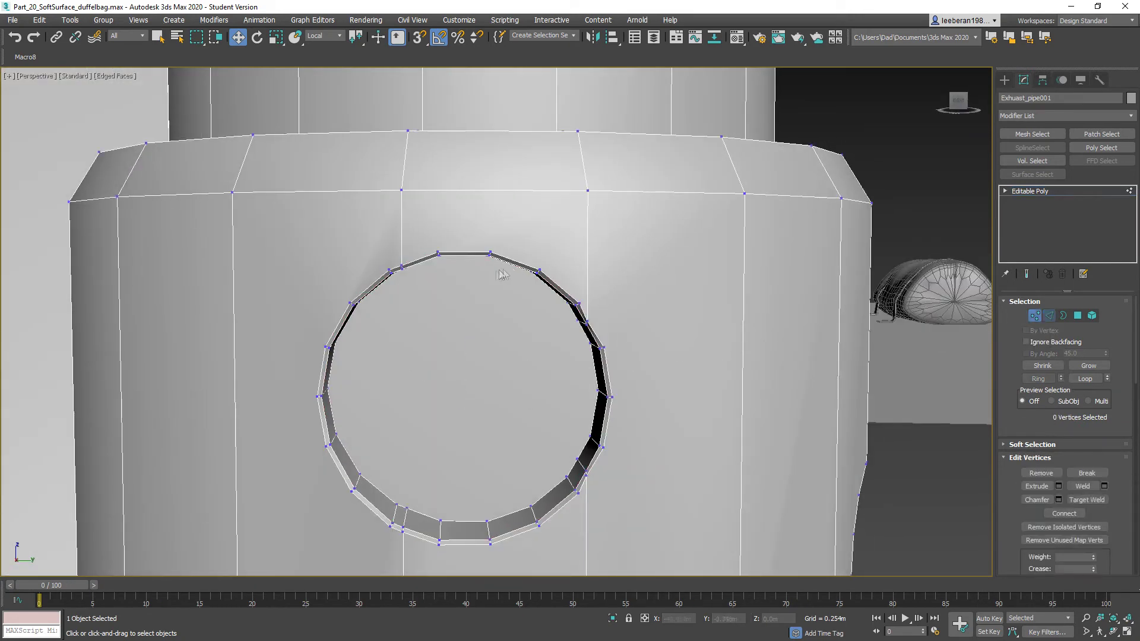
{"action": "scroll", "coordinate": [469, 274], "scroll_direction": "up", "scroll_amount": 5}
{"action": "middle_click_drag", "start_coordinate": [407, 293], "coordinate": [418, 297], "text": "alt"}
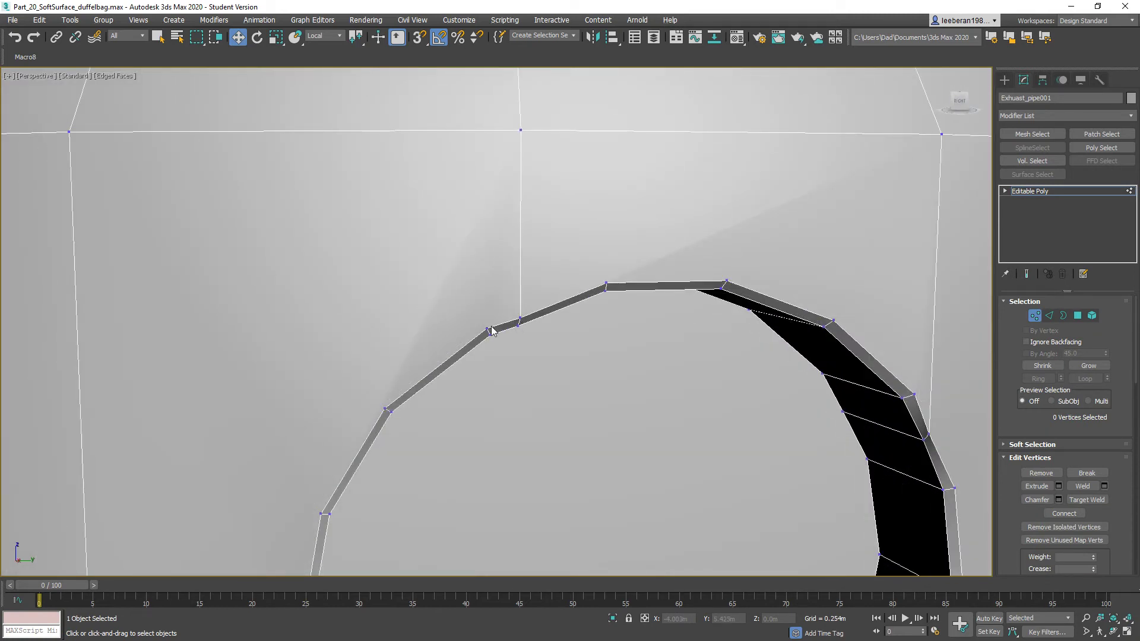
{"action": "middle_click_drag", "start_coordinate": [530, 325], "coordinate": [473, 292]}
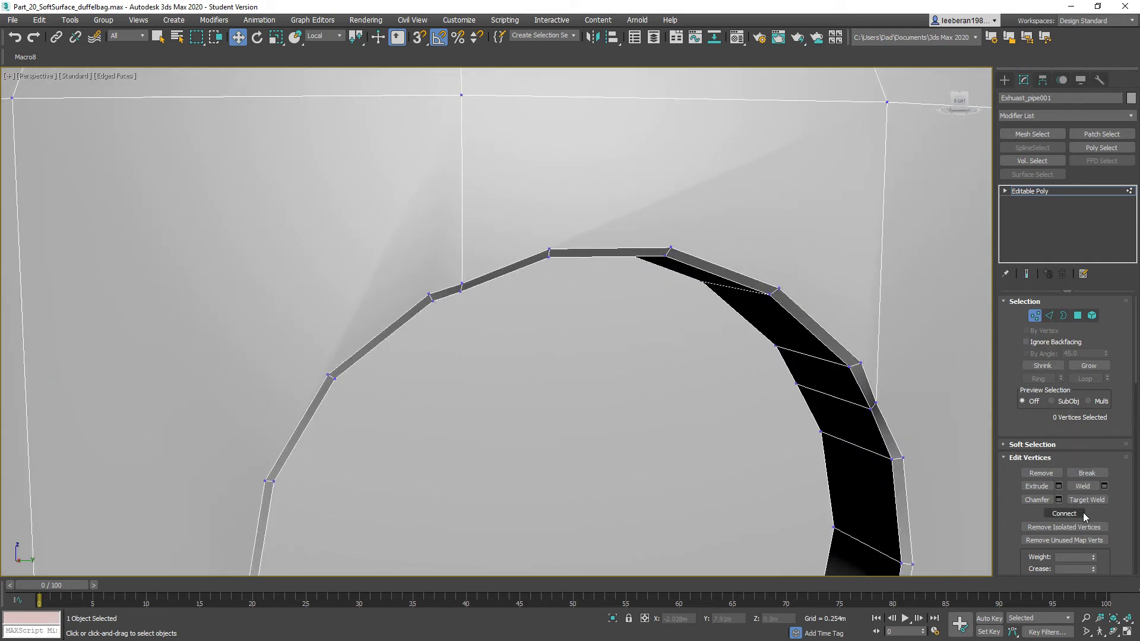
{"action": "scroll", "coordinate": [1083, 511], "scroll_direction": "down", "scroll_amount": 2}
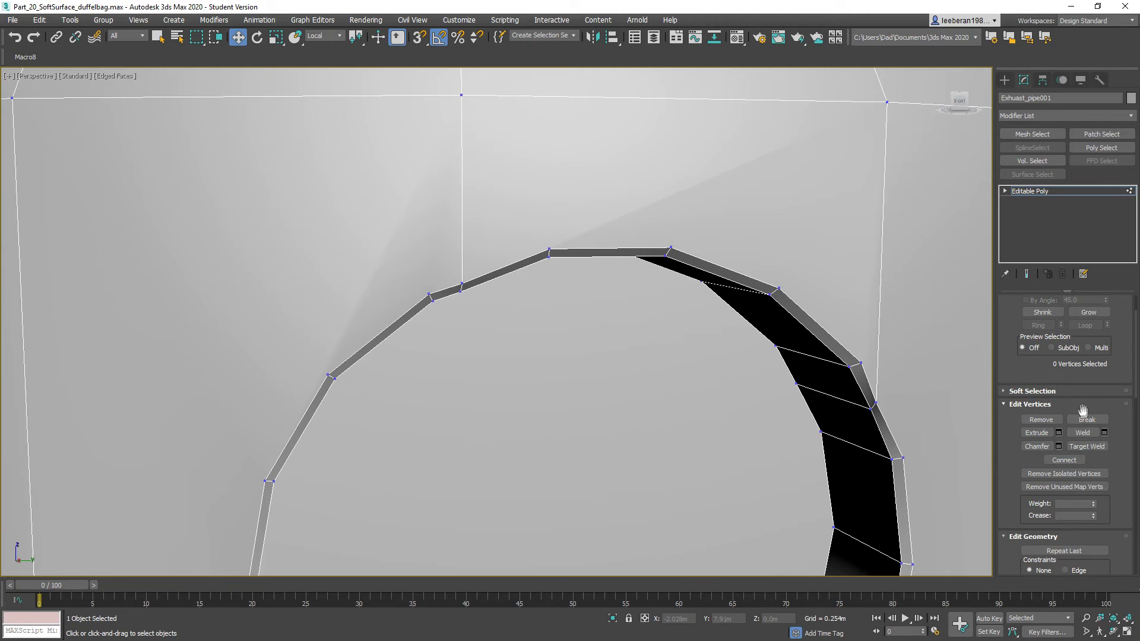
{"action": "scroll", "coordinate": [1078, 398], "scroll_direction": "up", "scroll_amount": 2}
{"action": "scroll", "coordinate": [1081, 409], "scroll_direction": "down", "scroll_amount": 4}
{"action": "scroll", "coordinate": [1087, 473], "scroll_direction": "down", "scroll_amount": 4}
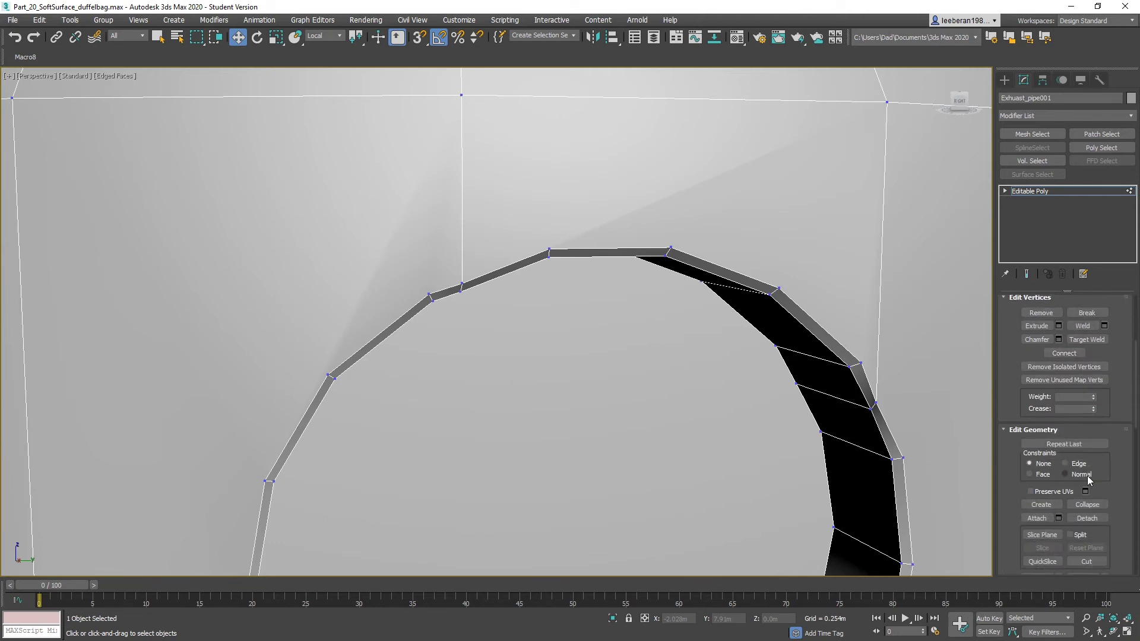
{"action": "left_click", "coordinate": [1087, 508]}
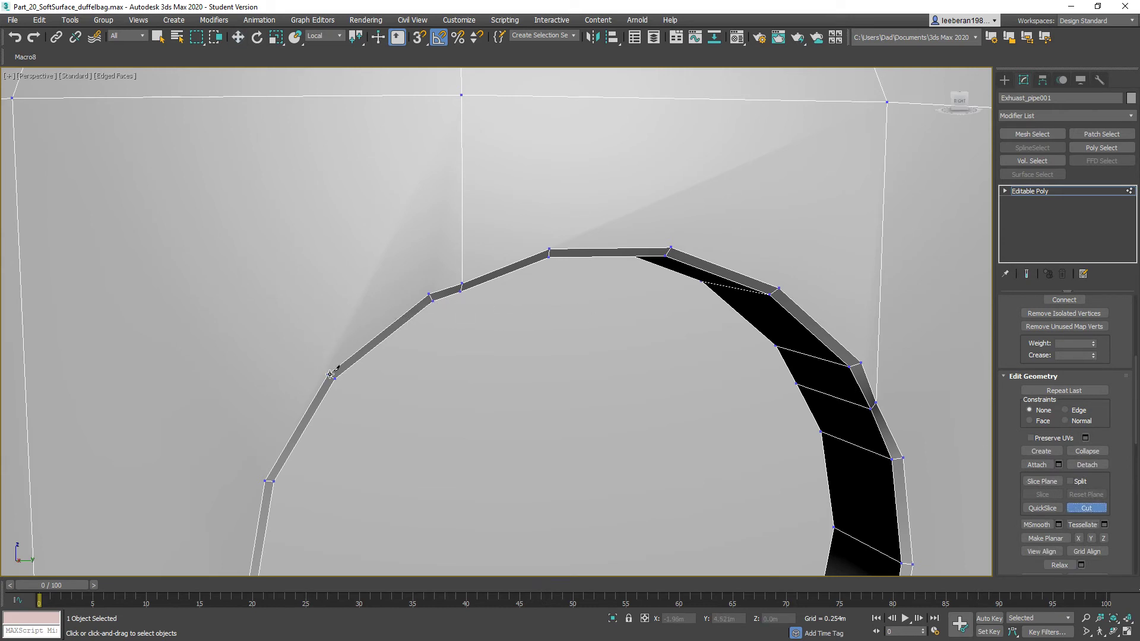
{"action": "left_click", "coordinate": [429, 294]}
{"action": "left_click", "coordinate": [329, 373]}
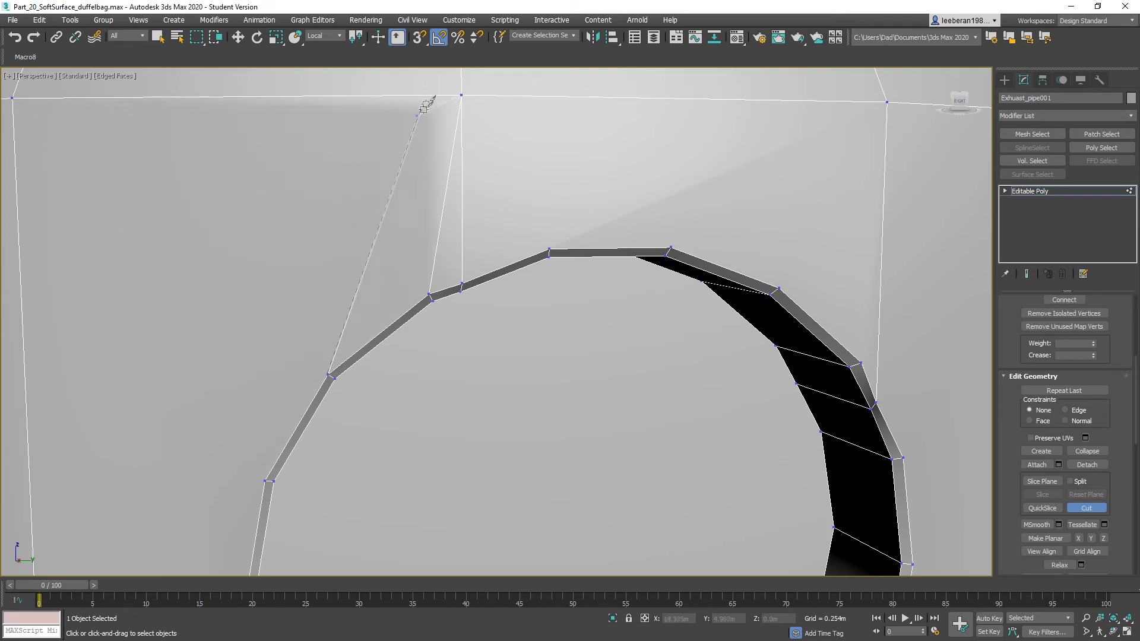
{"action": "left_click", "coordinate": [460, 95]}
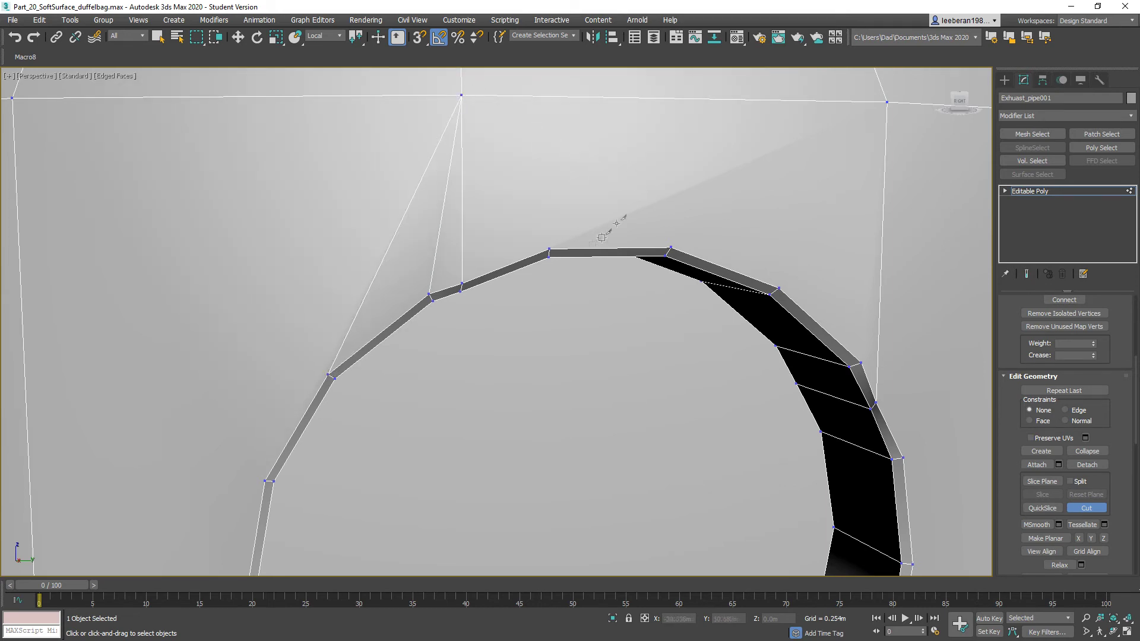
Cut an edge from the rim's top vertex to the next collar vertex along and finish cutting.
{"action": "left_click", "coordinate": [550, 250]}
{"action": "left_click", "coordinate": [885, 103]}
{"action": "middle_click_drag", "start_coordinate": [820, 196], "coordinate": [660, 241], "text": "alt"}
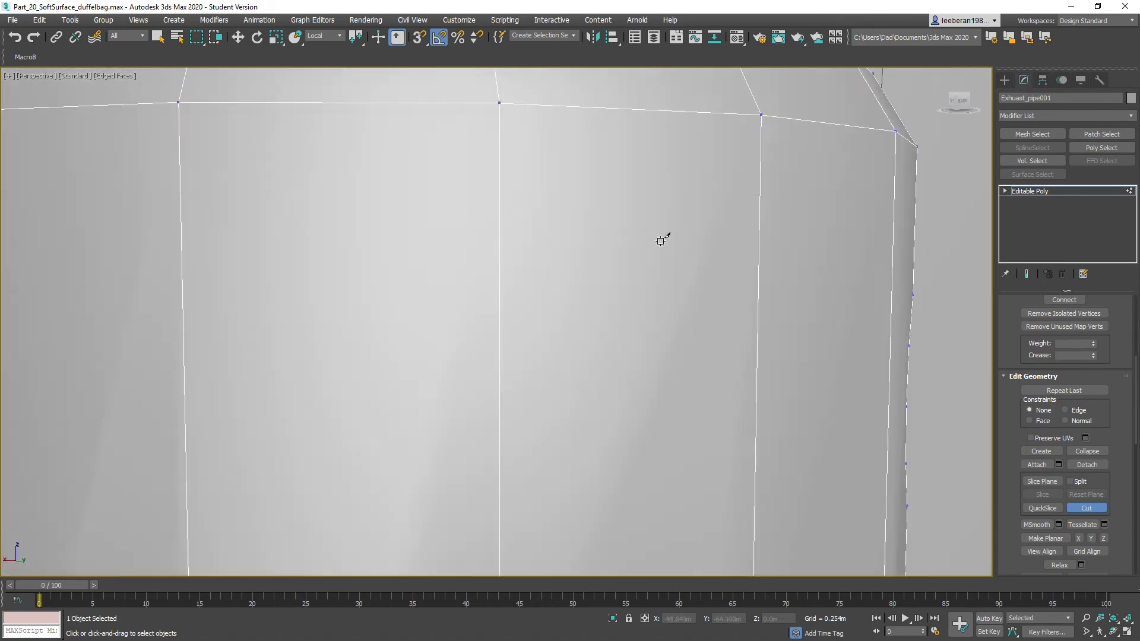
{"action": "scroll", "coordinate": [661, 243], "scroll_direction": "down", "scroll_amount": 5}
{"action": "middle_click_drag", "start_coordinate": [618, 331], "coordinate": [819, 380], "text": "alt"}
{"action": "left_click", "coordinate": [1086, 508]}
{"action": "key", "text": "w"}
Leave vertex editing and center the exhaust pipe's pivot on the object.
{"action": "scroll", "coordinate": [731, 288], "scroll_direction": "down", "scroll_amount": 5}
{"action": "middle_click_drag", "start_coordinate": [767, 337], "coordinate": [564, 367], "text": "alt"}
{"action": "scroll", "coordinate": [634, 391], "scroll_direction": "down", "scroll_amount": 3}
{"action": "scroll", "coordinate": [1062, 356], "scroll_direction": "up", "scroll_amount": 5}
{"action": "left_click", "coordinate": [1036, 316]}
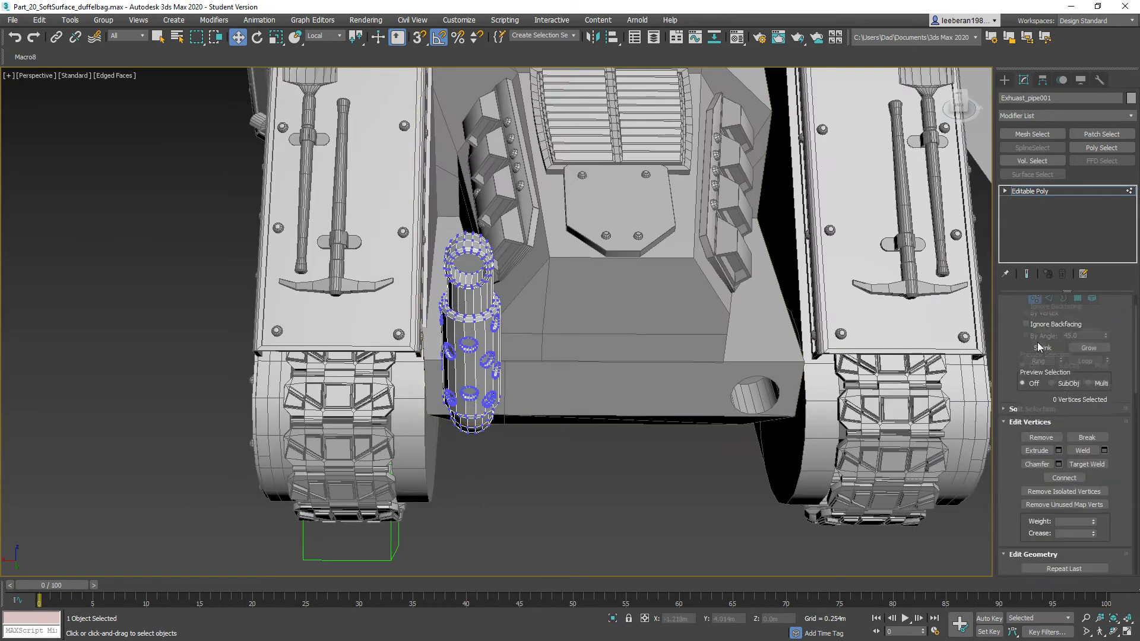
{"action": "left_click", "coordinate": [1039, 318]}
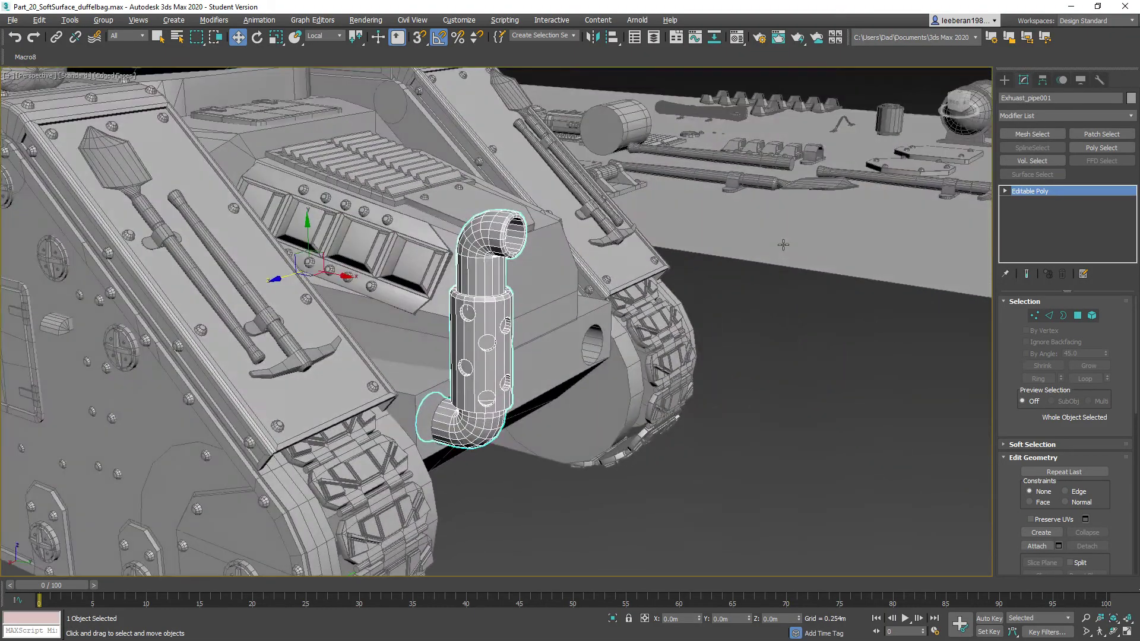
{"action": "middle_click_drag", "start_coordinate": [782, 244], "coordinate": [671, 257], "text": "alt"}
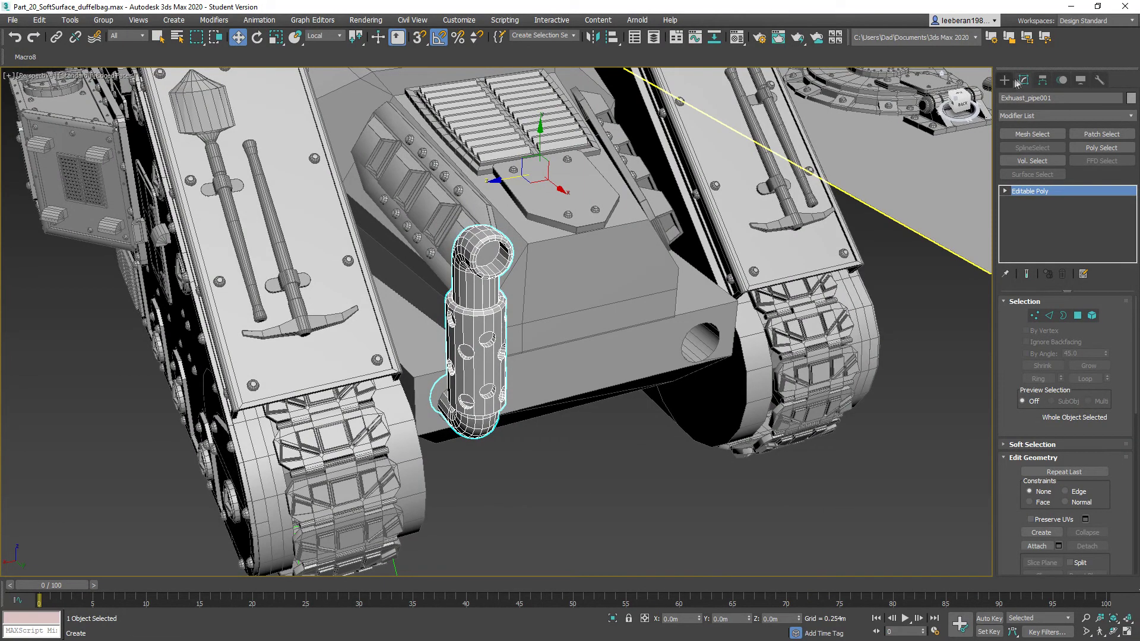
{"action": "left_click", "coordinate": [1042, 80]}
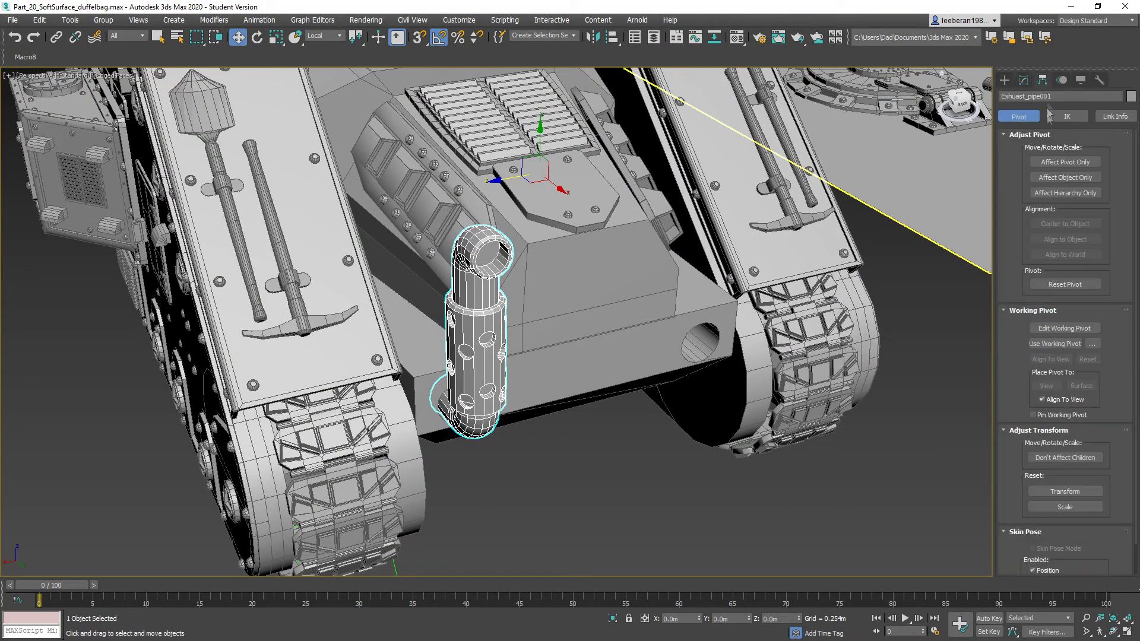
{"action": "left_click", "coordinate": [1057, 162]}
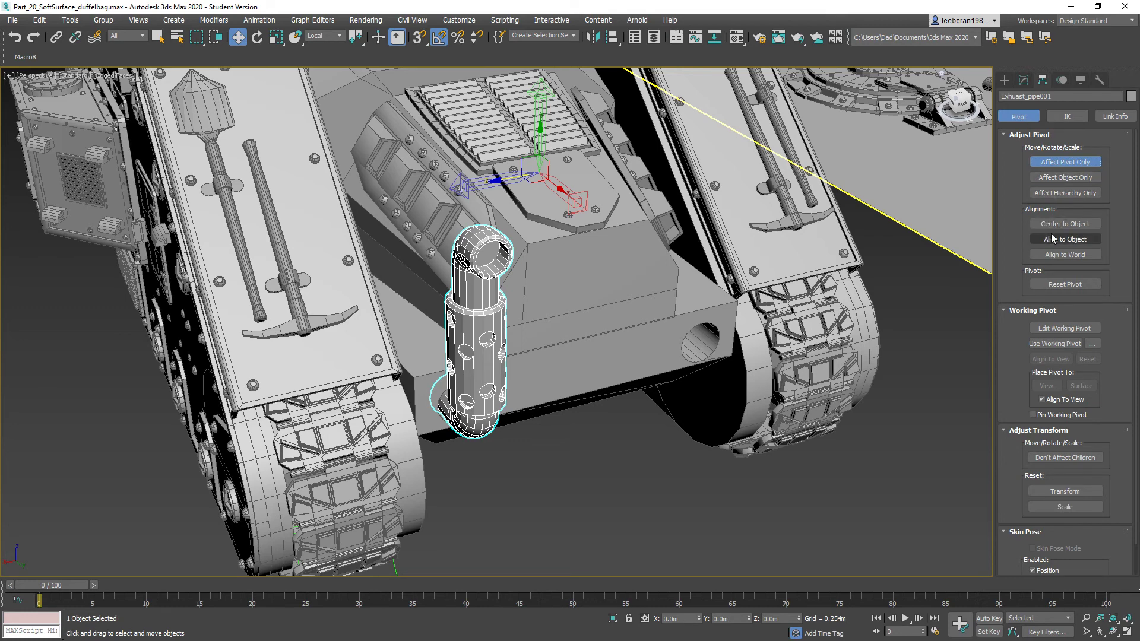
{"action": "left_click", "coordinate": [1057, 226]}
{"action": "left_click", "coordinate": [1056, 162]}
Clone the exhaust pipe along its local Z axis as one copy at the round opening on the hull's other side.
{"action": "middle_click_drag", "start_coordinate": [416, 356], "coordinate": [426, 348], "text": "alt"}
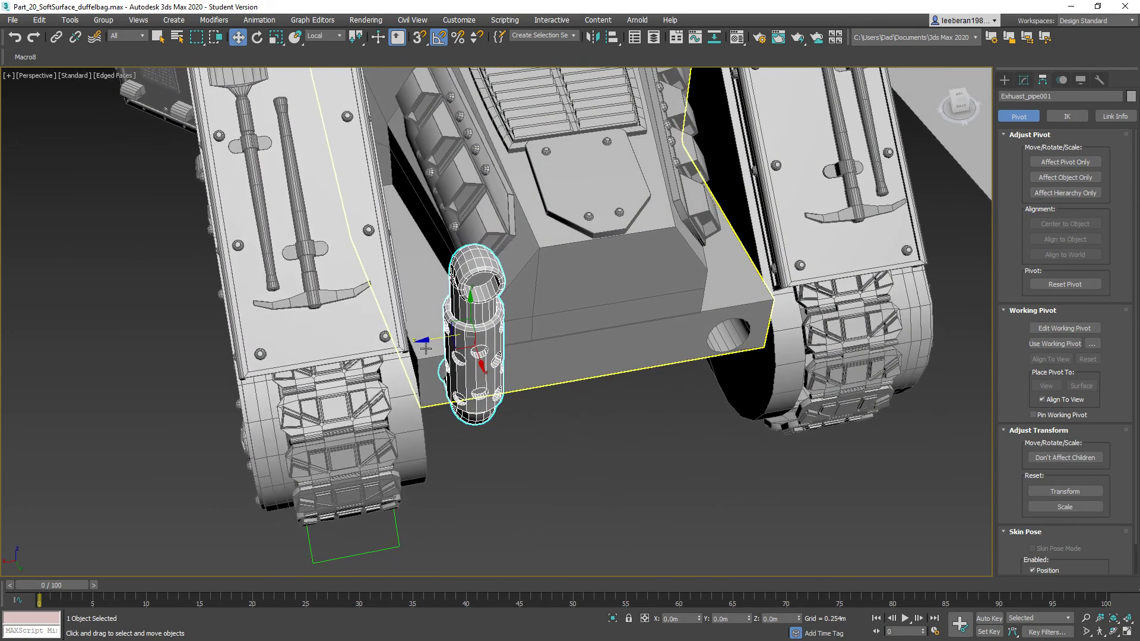
{"action": "left_click_drag", "start_coordinate": [421, 343], "coordinate": [709, 295], "text": "shift"}
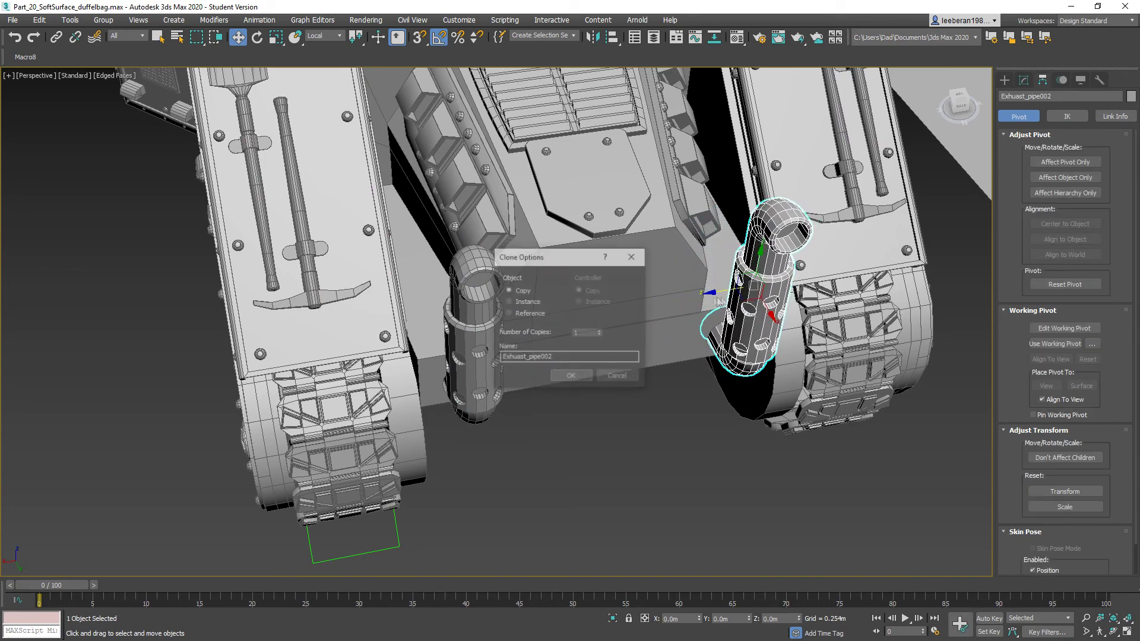
{"action": "left_click", "coordinate": [572, 377]}
{"action": "mouse_move", "coordinate": [592, 391]}
{"action": "middle_mouse_down", "text": "alt"}
{"action": "mouse_move", "coordinate": [622, 355]}
{"action": "mouse_move", "coordinate": [623, 334]}
{"action": "mouse_move", "coordinate": [544, 333]}
{"action": "mouse_move", "coordinate": [592, 326]}
{"action": "mouse_move", "coordinate": [570, 336]}
{"action": "mouse_move", "coordinate": [579, 339]}
{"action": "middle_mouse_up", "text": "alt"}
{"action": "middle_click_drag", "start_coordinate": [599, 343], "coordinate": [634, 257], "text": "alt"}
{"action": "scroll", "coordinate": [599, 383], "scroll_direction": "up", "scroll_amount": 3}
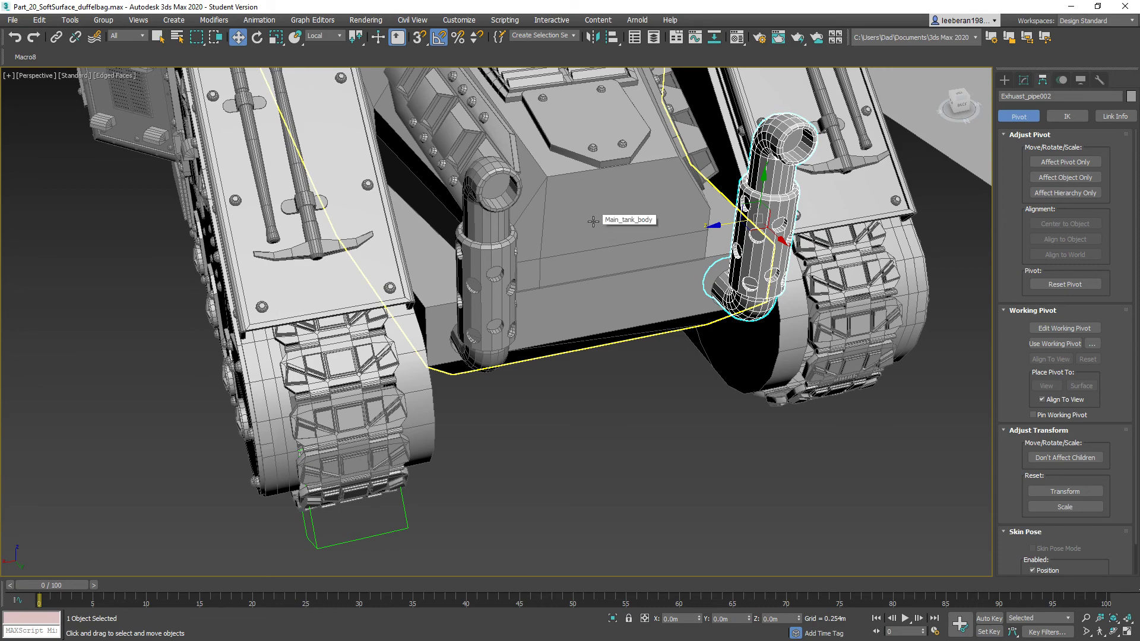
{"action": "middle_click_drag", "start_coordinate": [588, 228], "coordinate": [580, 280], "text": "alt"}
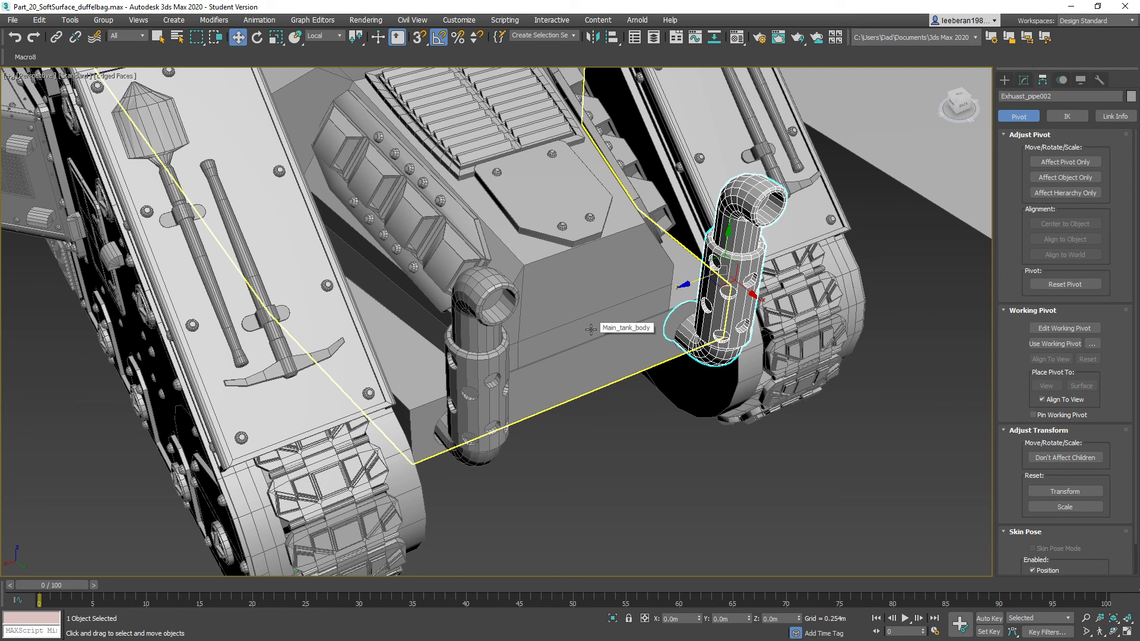
{"action": "scroll", "coordinate": [591, 223], "scroll_direction": "up", "scroll_amount": 3}
{"action": "middle_click_drag", "start_coordinate": [613, 324], "coordinate": [585, 254]}
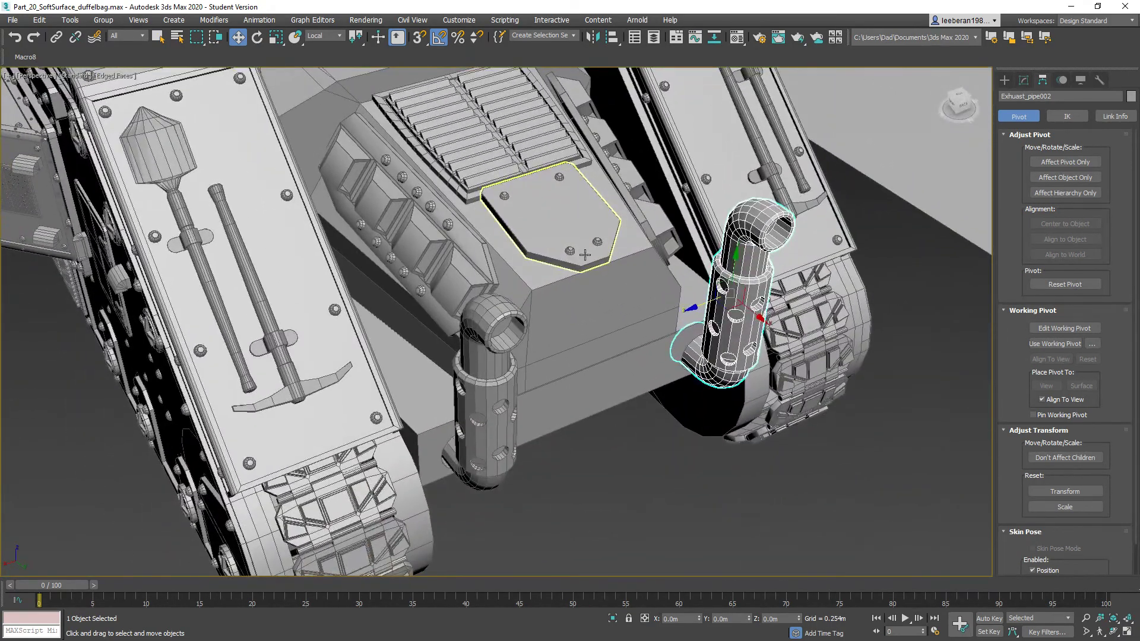